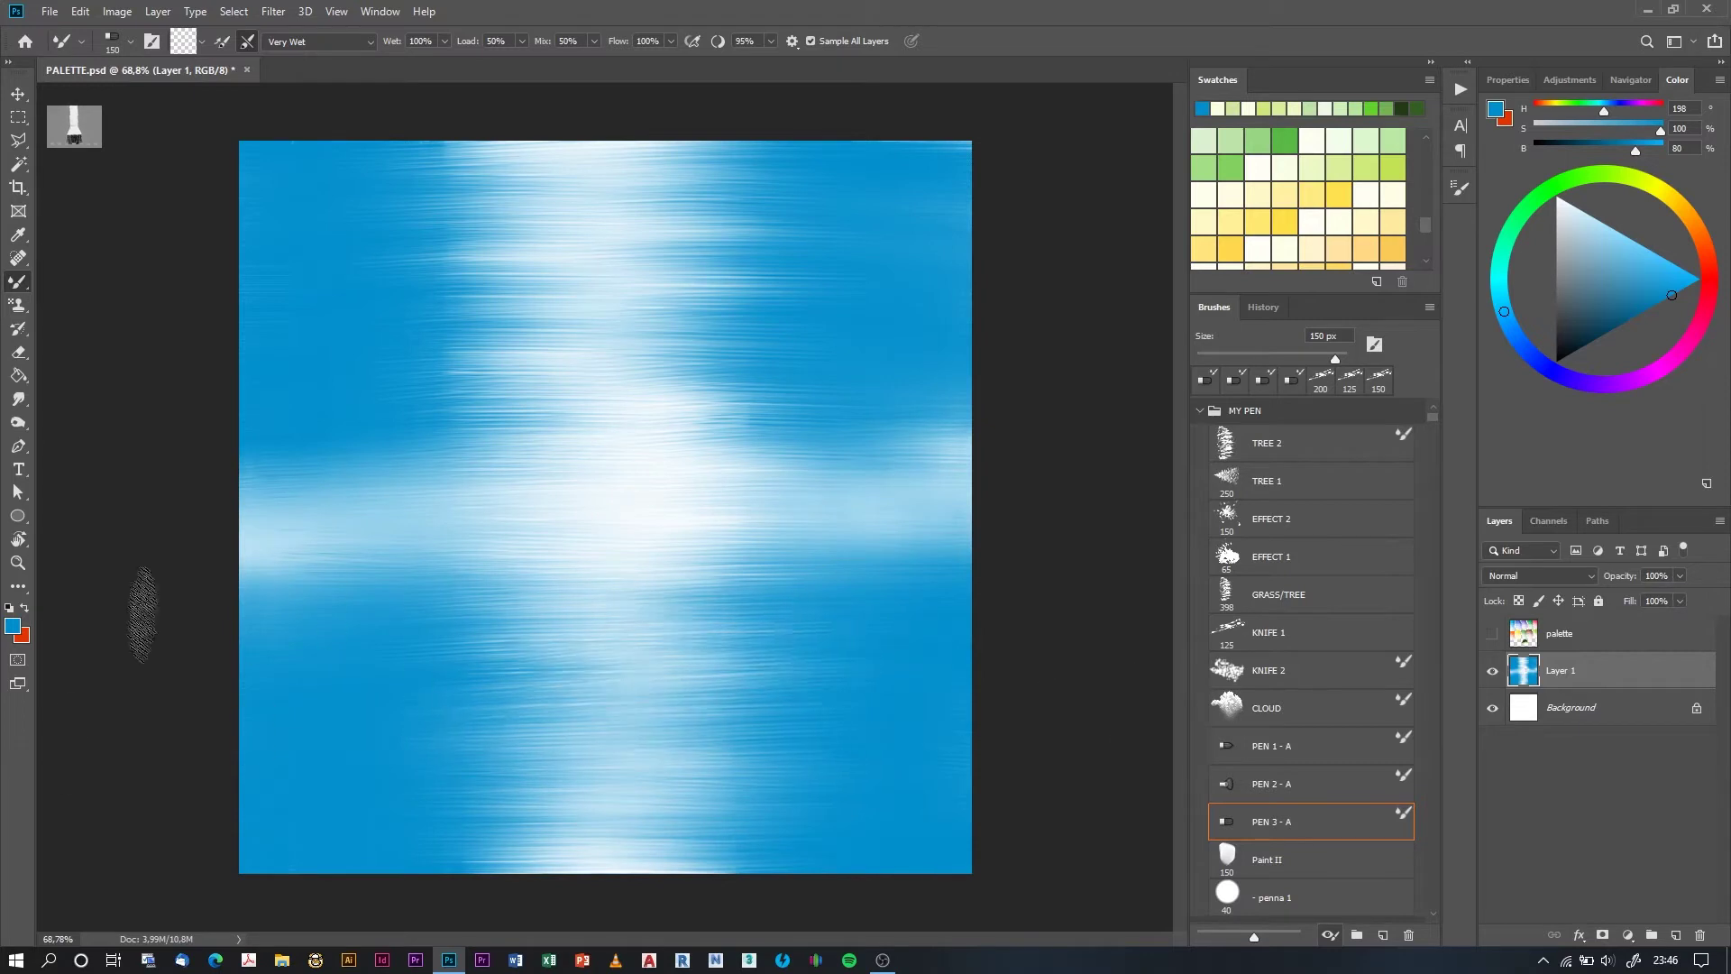
- On a new layer, paint diagonal white clouds across the upper sky with the CLOUD brush
left_click(1676, 935)
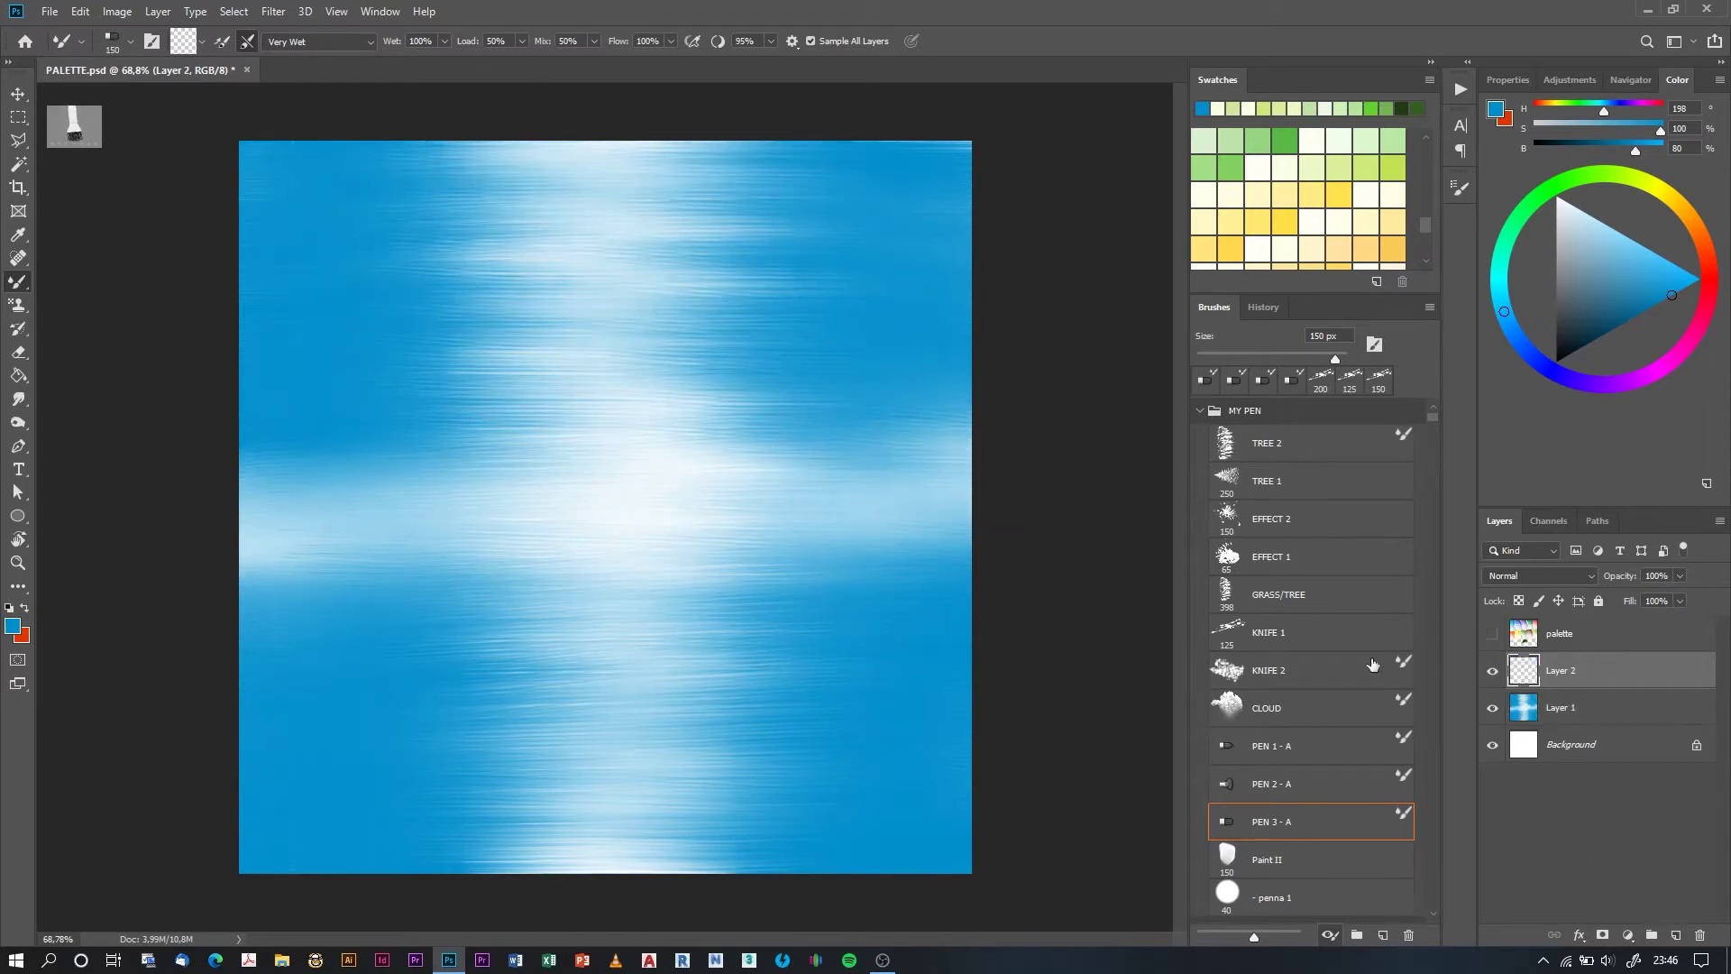
left_click(1267, 708)
left_click(1312, 140)
mouse_move(320, 342)
left_mouse_down()
mouse_move(406, 338)
mouse_move(622, 148)
left_mouse_up()
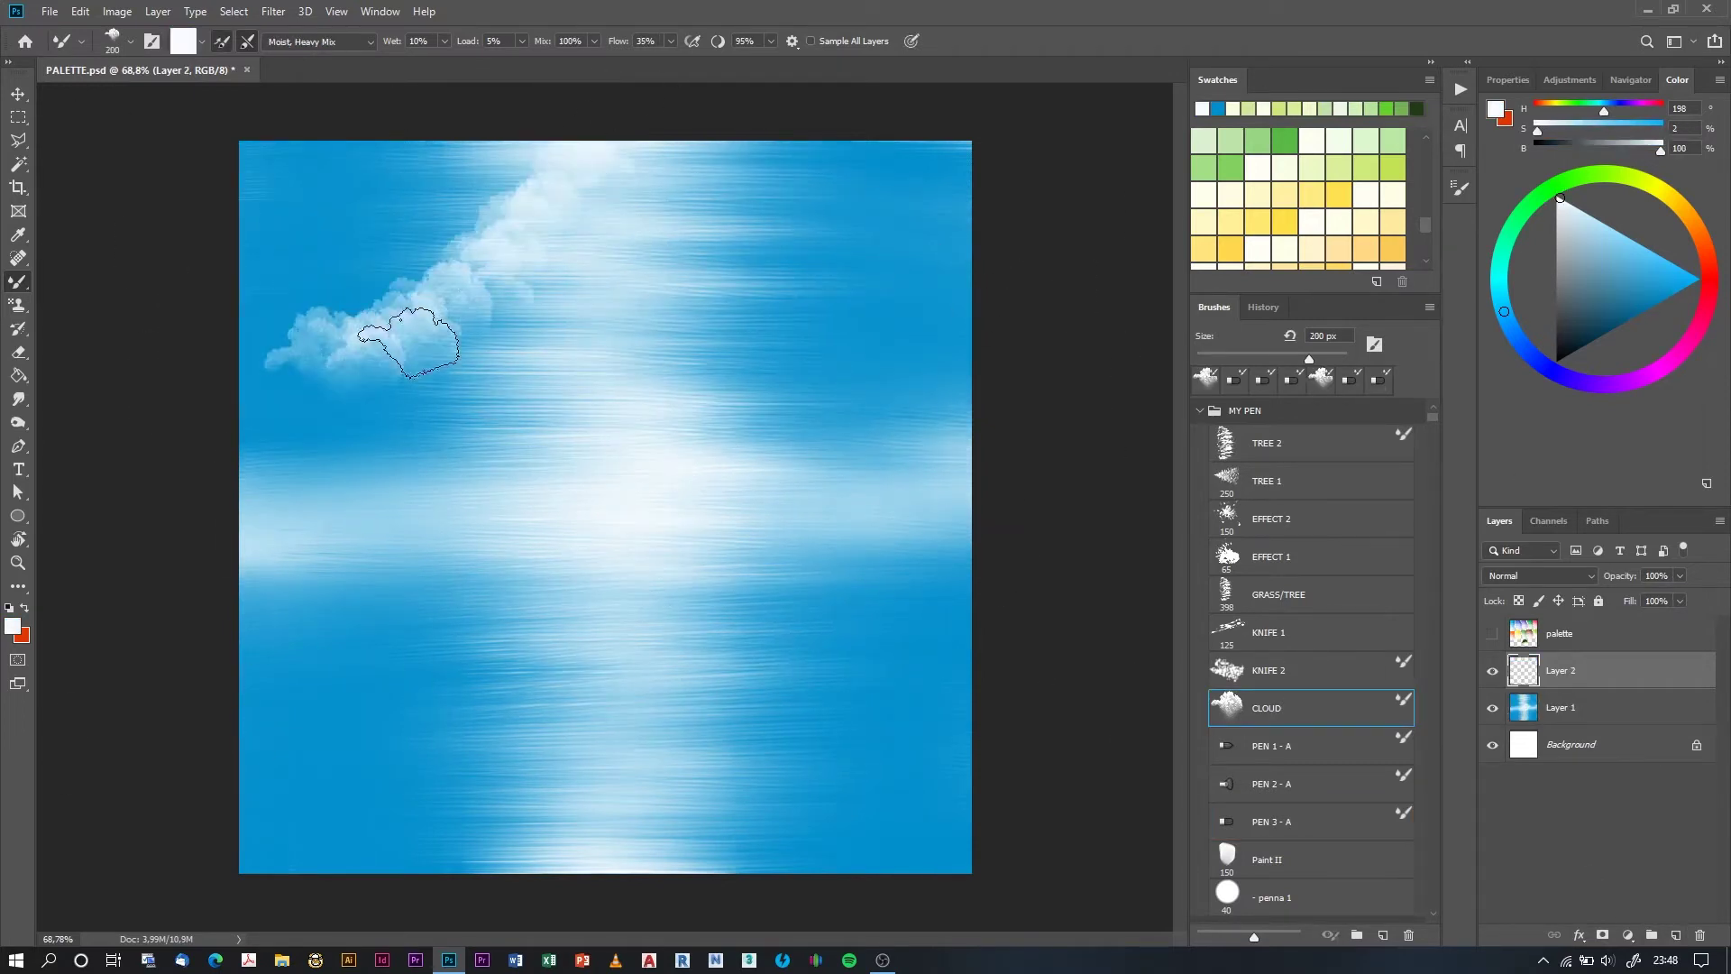
left_click_drag(387, 347, 740, 158)
left_click_drag(496, 451, 893, 216)
left_click_drag(649, 423, 876, 316)
left_click_drag(785, 356, 911, 271)
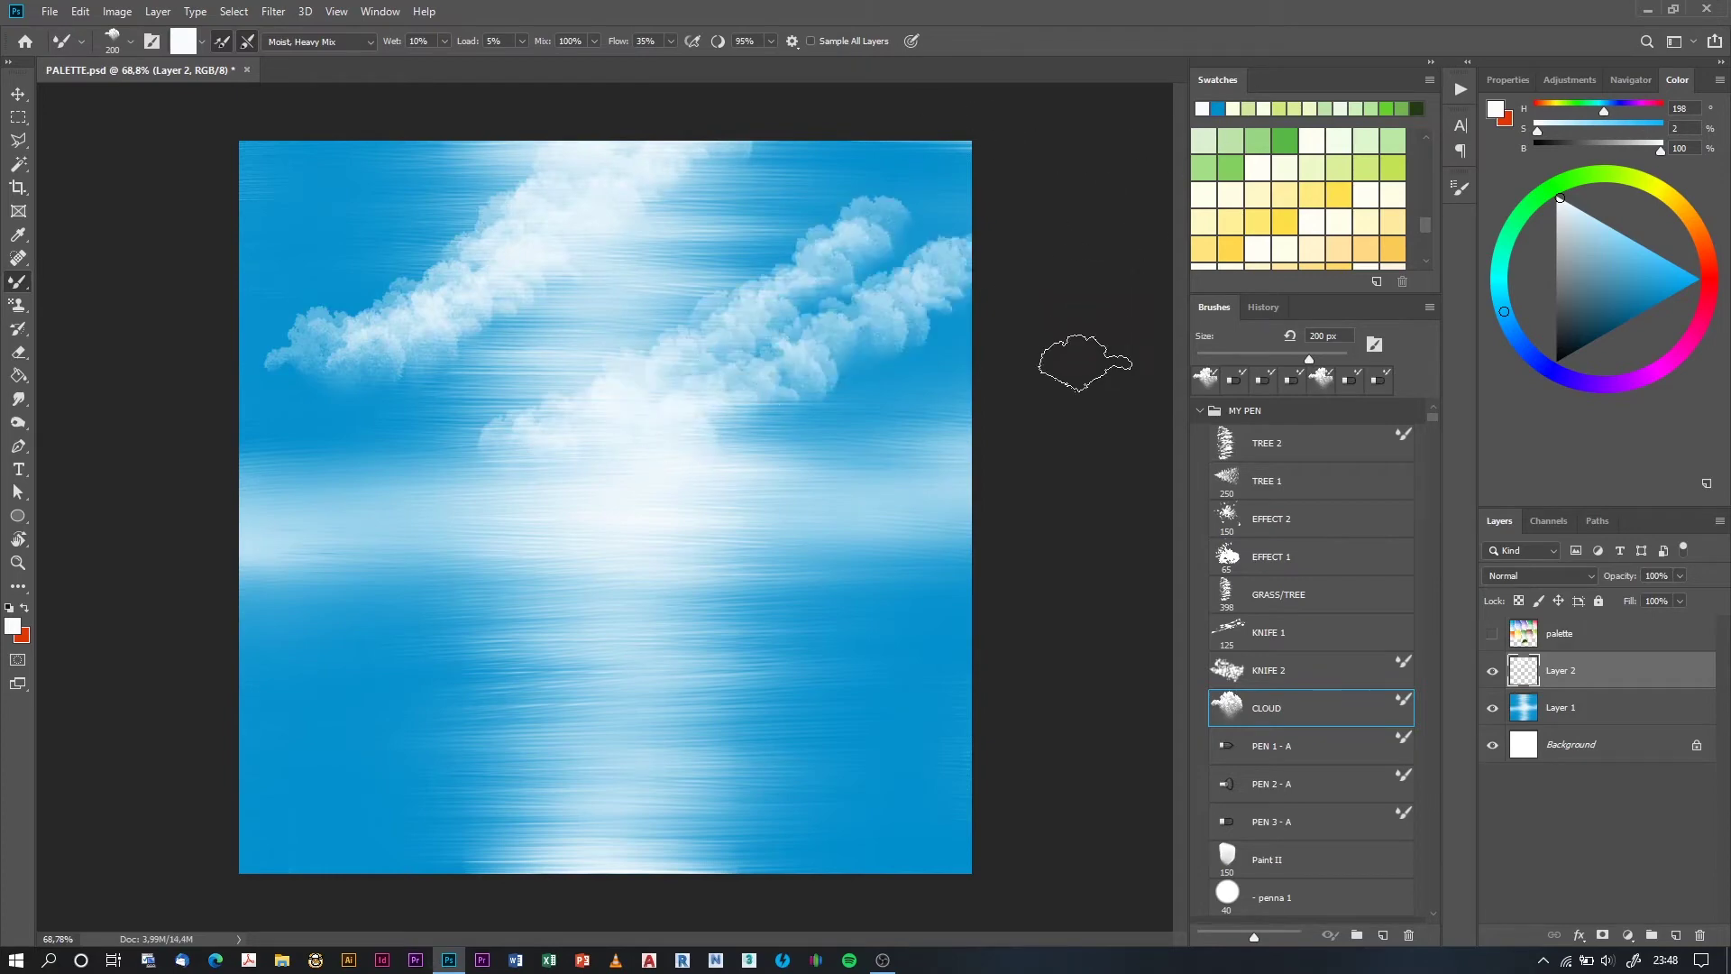
- Switch to the PEN 3 - A blending brush and adjust its tip
left_click(1272, 821)
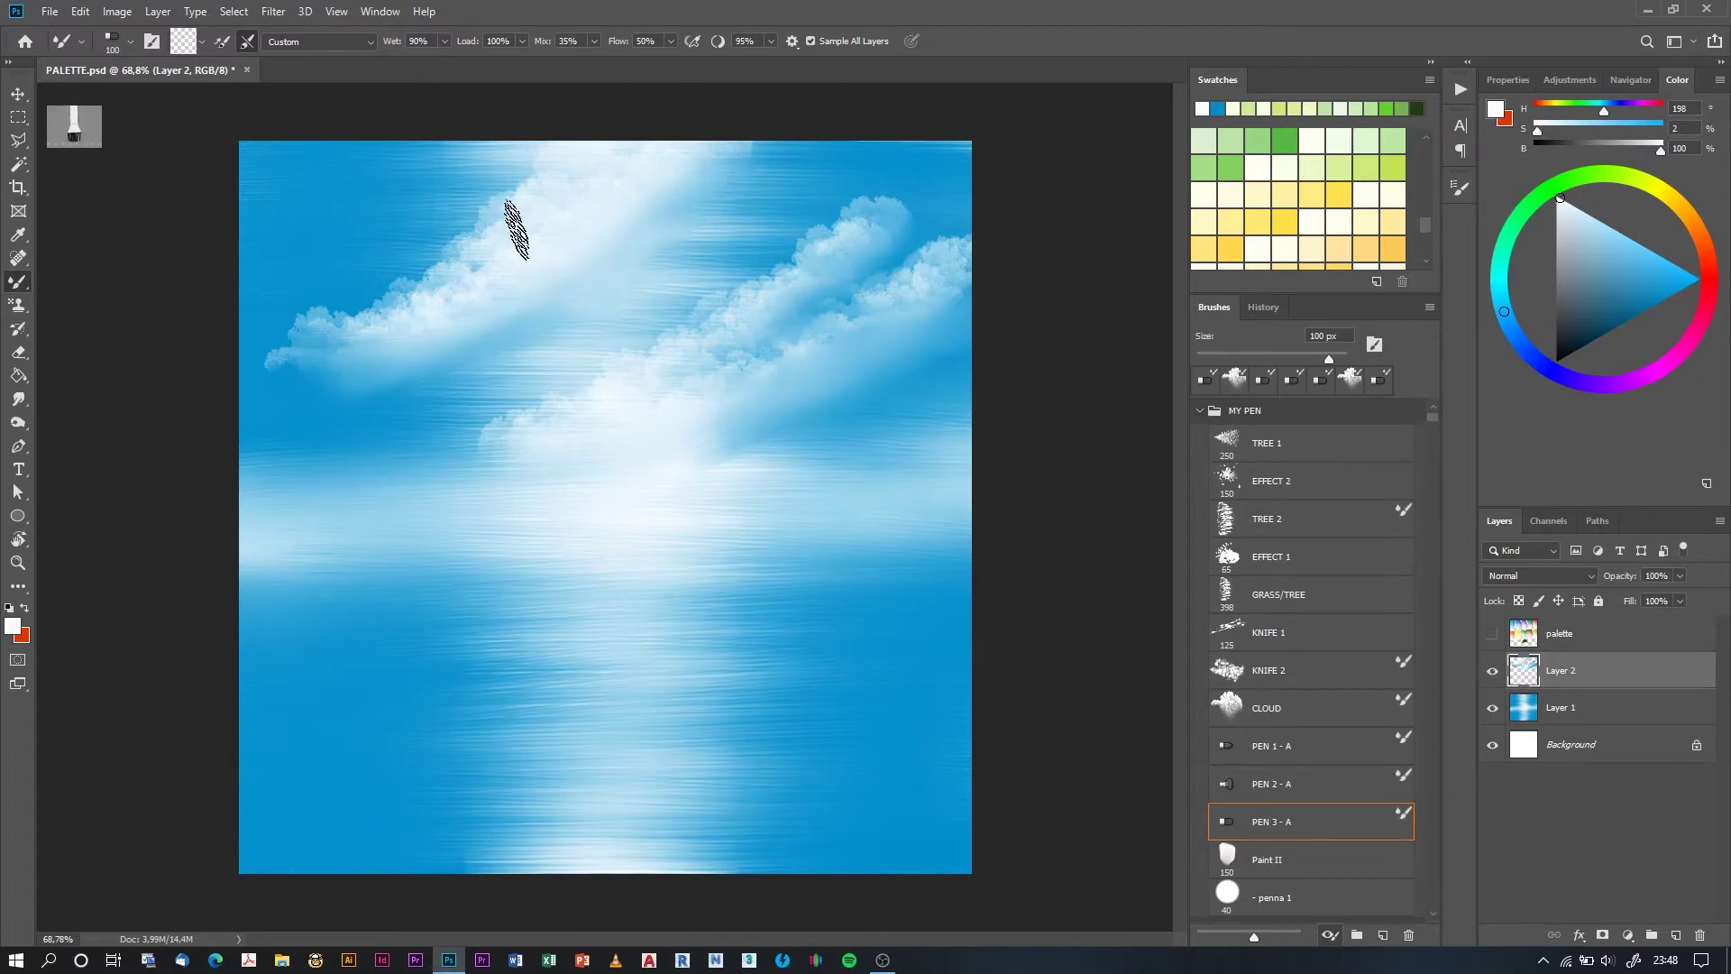
right_click(429, 353)
key("Return")
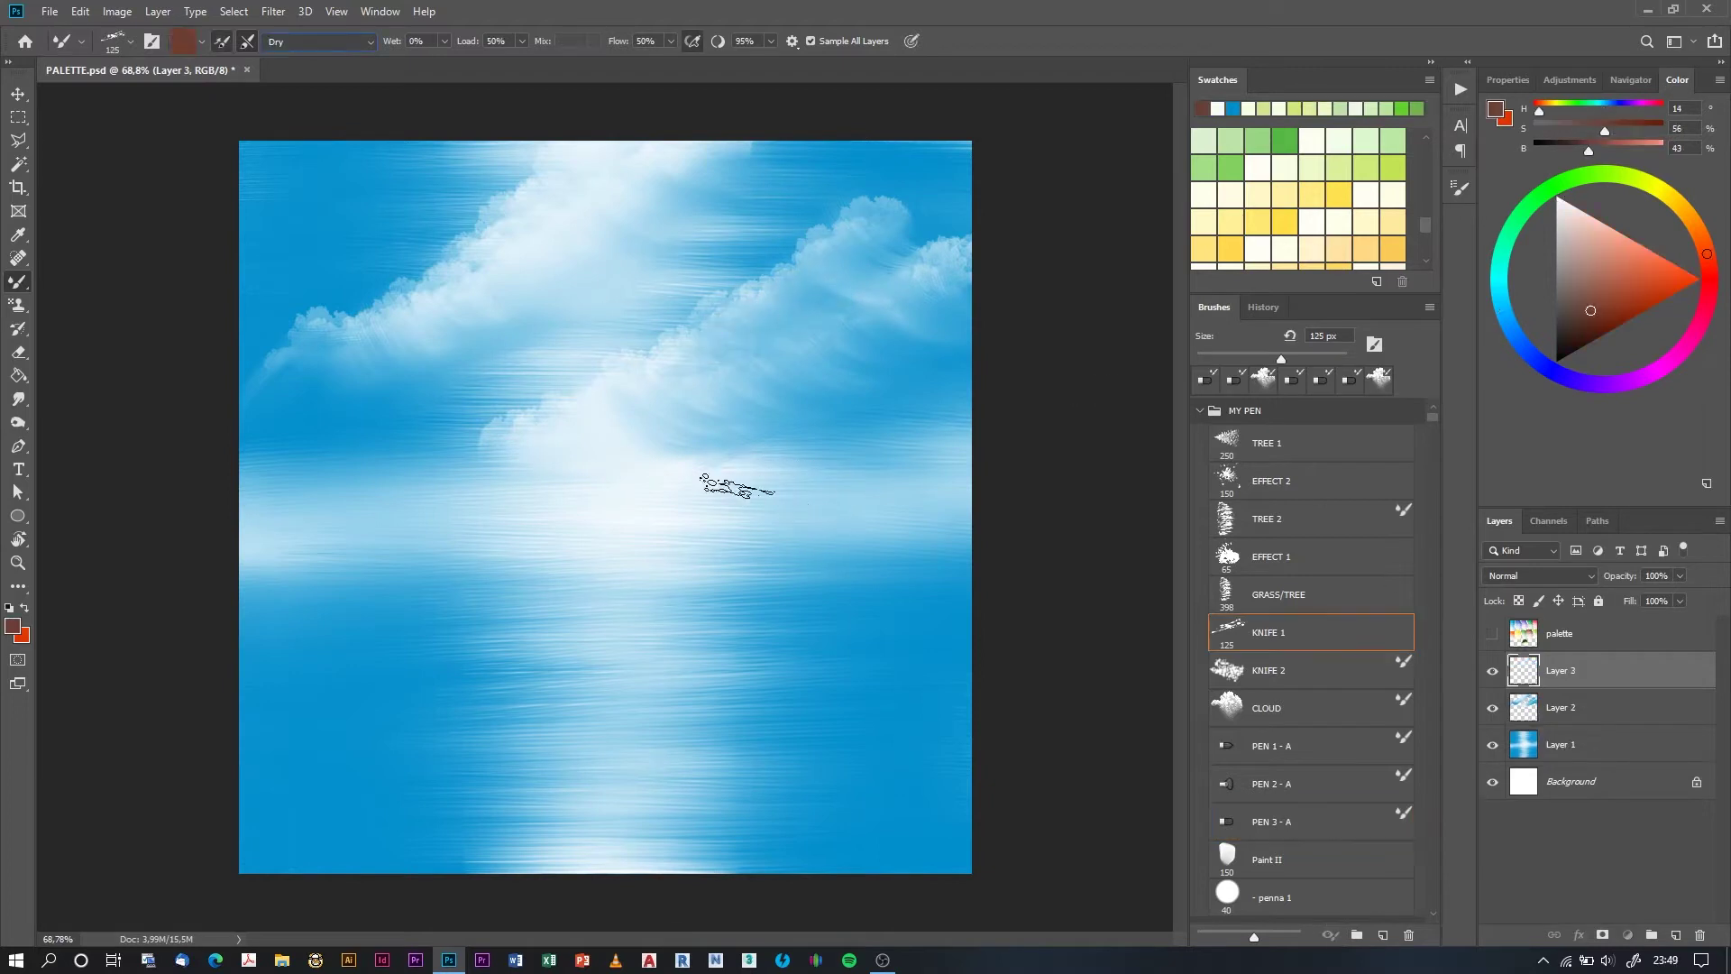
- Paint a long brown mountain and blend light-blue streaks into it with the moist brush
mouse_move(958, 570)
left_mouse_down()
mouse_move(492, 397)
mouse_move(315, 487)
mouse_move(194, 495)
mouse_move(236, 498)
left_mouse_up()
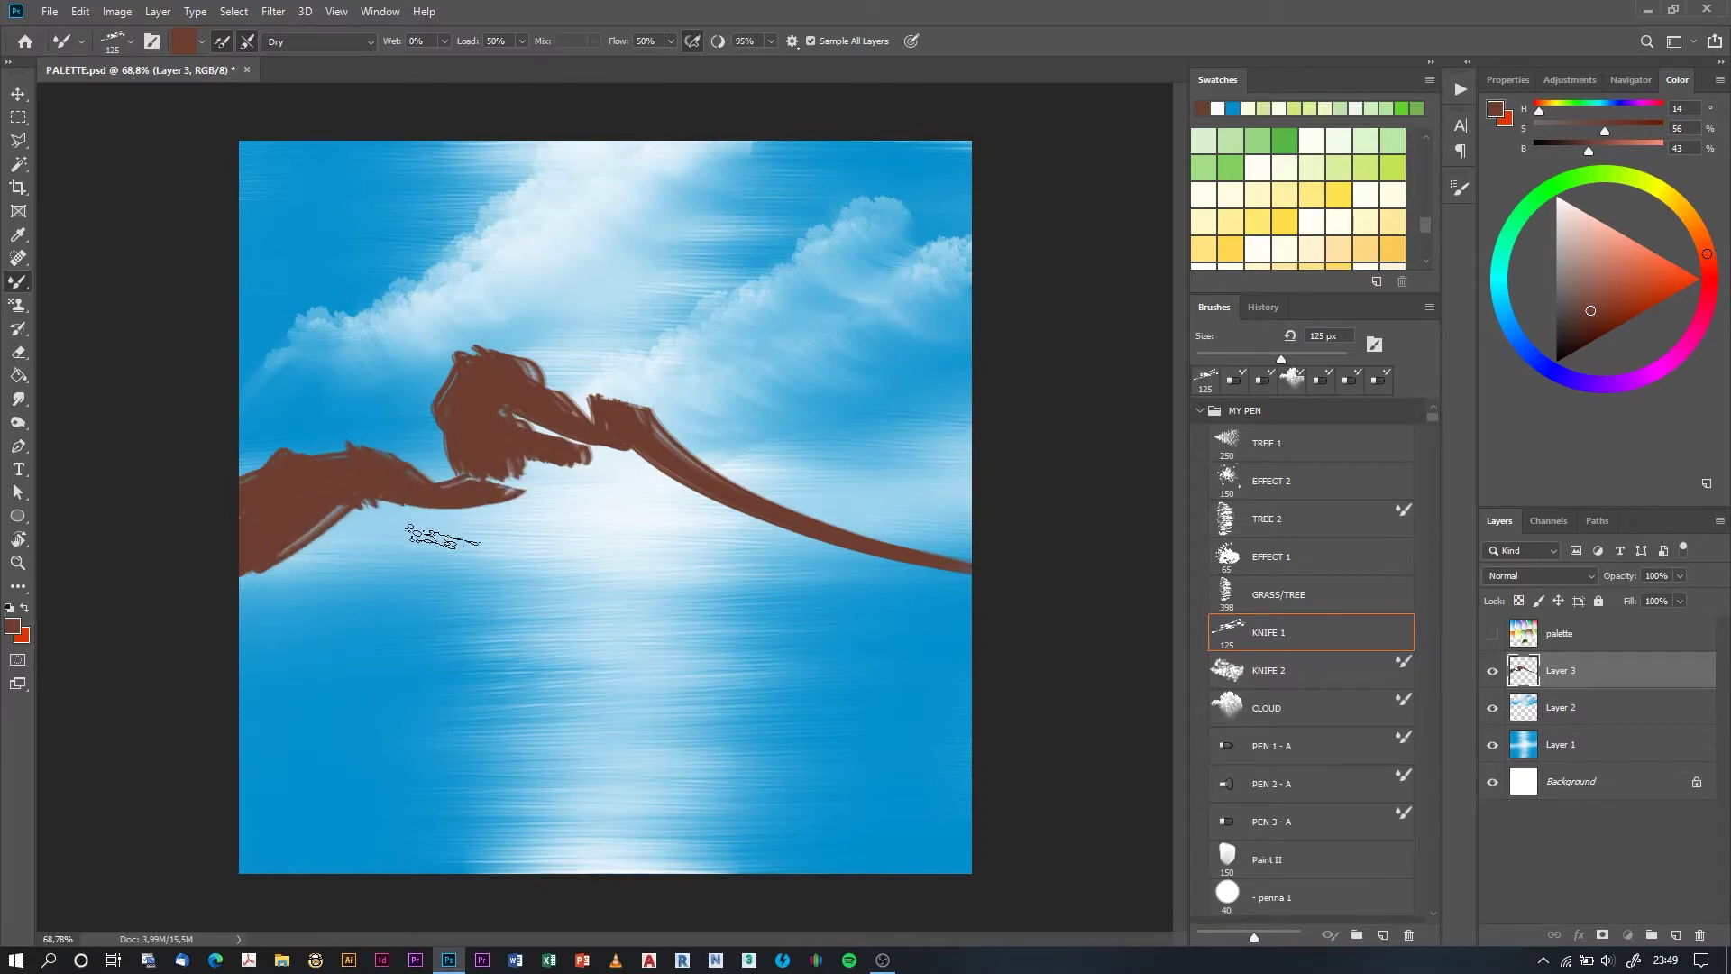
left_click_drag(410, 505, 419, 397)
key("period")
key("period")
key("period")
mouse_move(614, 406)
left_mouse_down()
mouse_move(971, 568)
mouse_move(735, 477)
mouse_move(1063, 598)
left_mouse_up()
mouse_move(582, 397)
left_mouse_down()
mouse_move(651, 575)
mouse_move(541, 397)
mouse_move(1043, 688)
mouse_move(504, 435)
mouse_move(668, 577)
left_mouse_up()
mouse_move(469, 348)
left_mouse_down()
mouse_move(730, 577)
mouse_move(532, 521)
mouse_move(487, 406)
mouse_move(464, 541)
mouse_move(495, 456)
mouse_move(448, 465)
mouse_move(577, 577)
left_mouse_up()
left_click_drag(469, 504, 580, 561)
- Blend the mountain's left part into blue and paint white snow on the right ridge
right_click(521, 559)
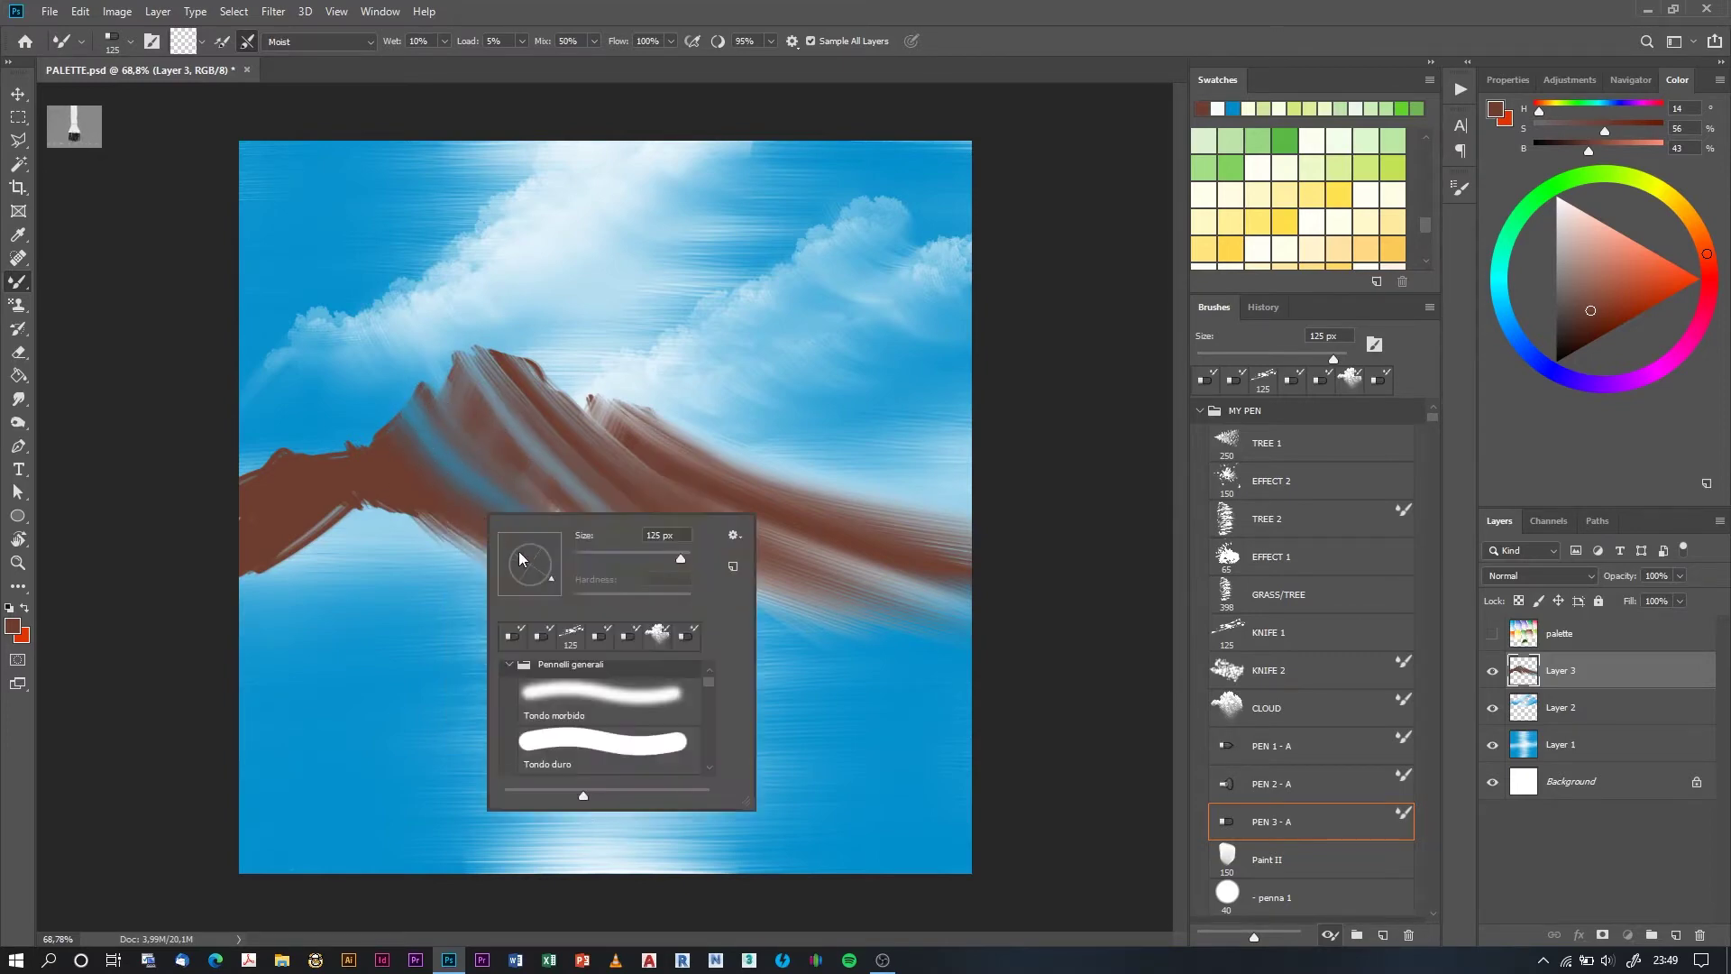
left_click(474, 494)
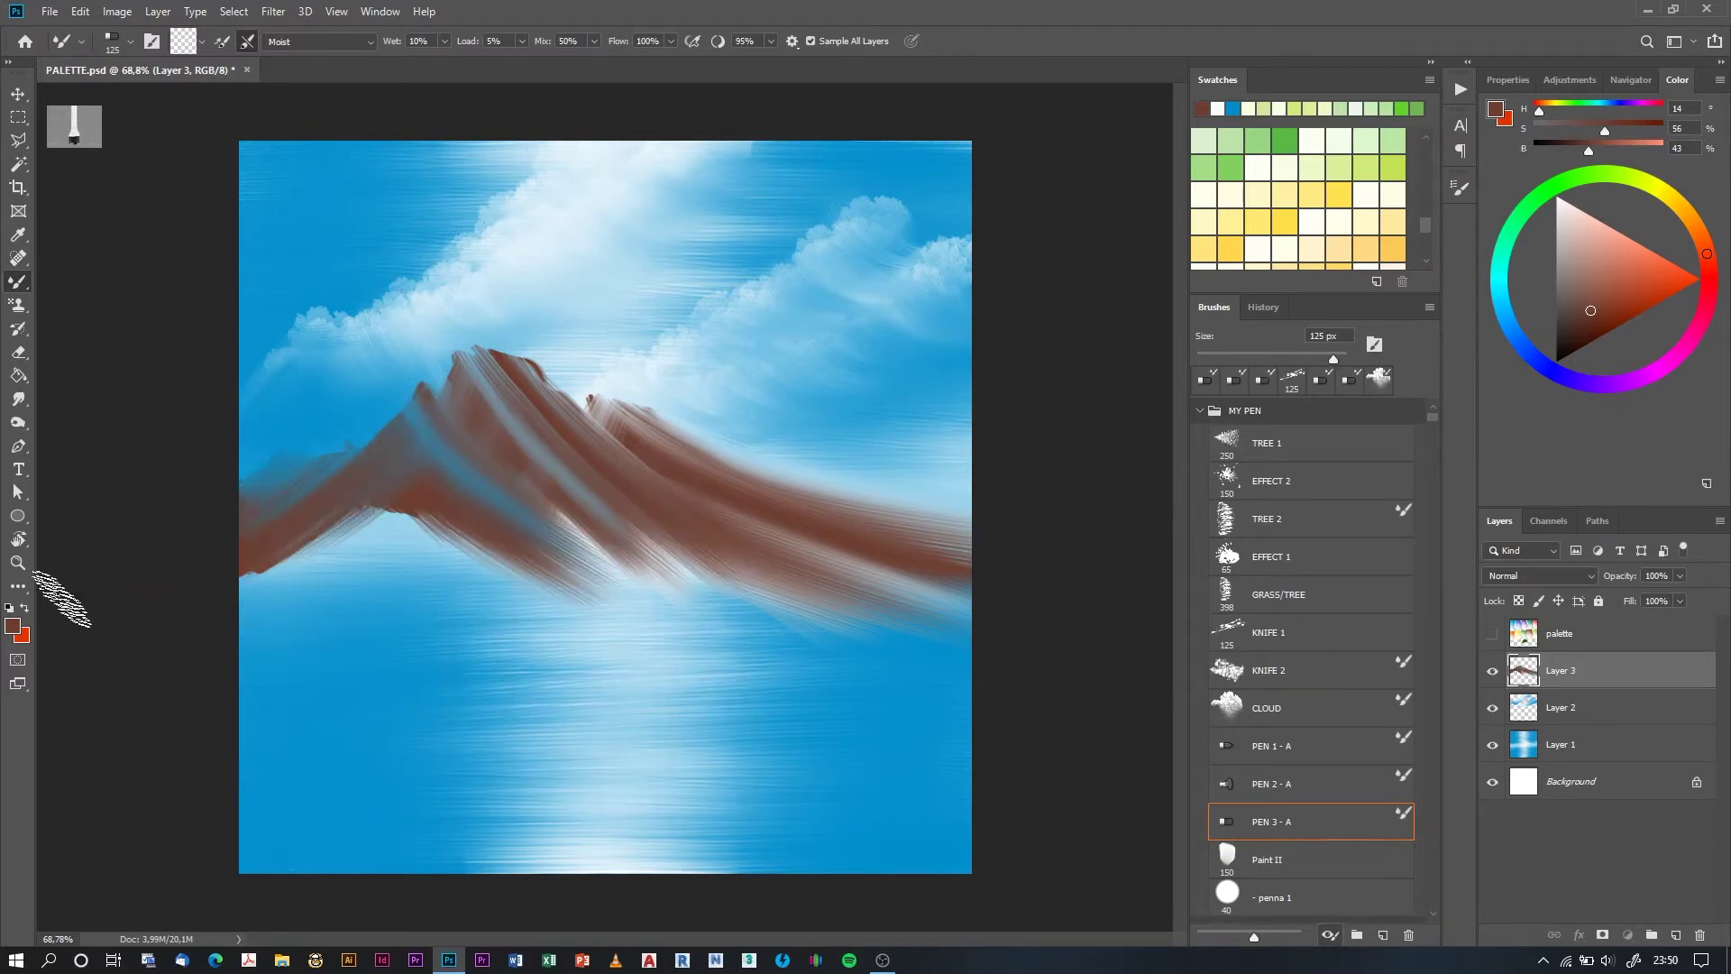
left_click_drag(311, 542, 410, 532)
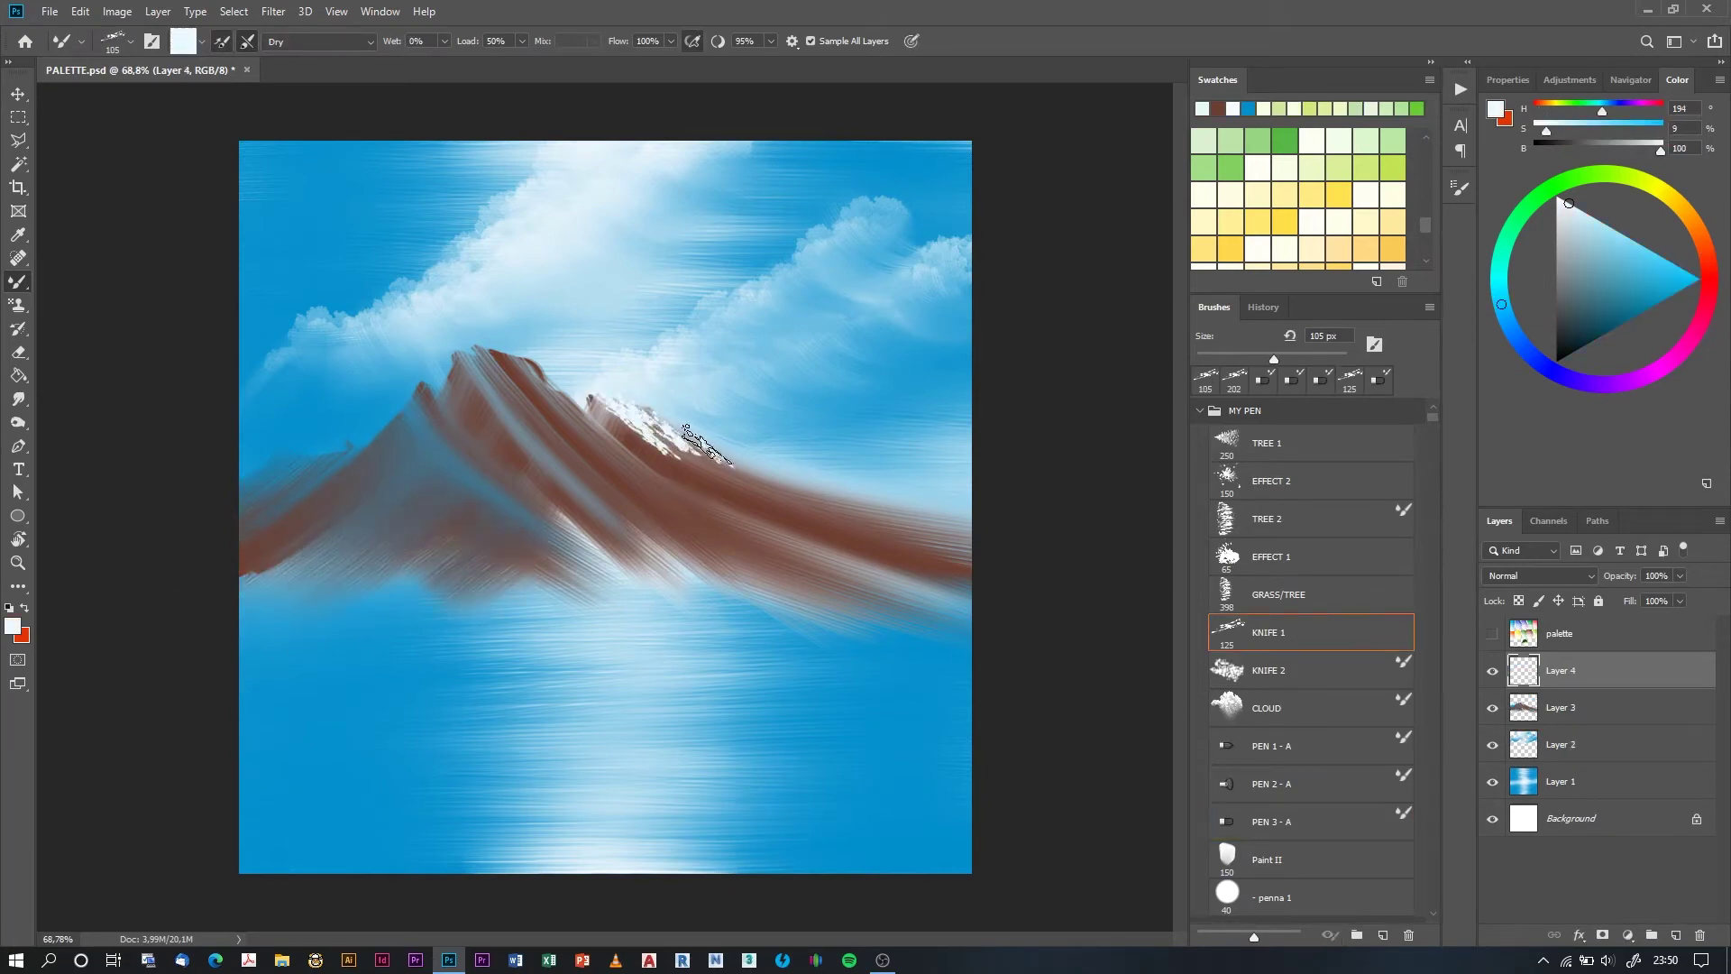
right_click(757, 469)
mouse_move(707, 444)
left_mouse_down()
mouse_move(739, 460)
mouse_move(706, 478)
left_mouse_up()
- Paint saturated-blue strokes on the right ridge and blend them over the brown with the moist brush
left_click(1031, 436)
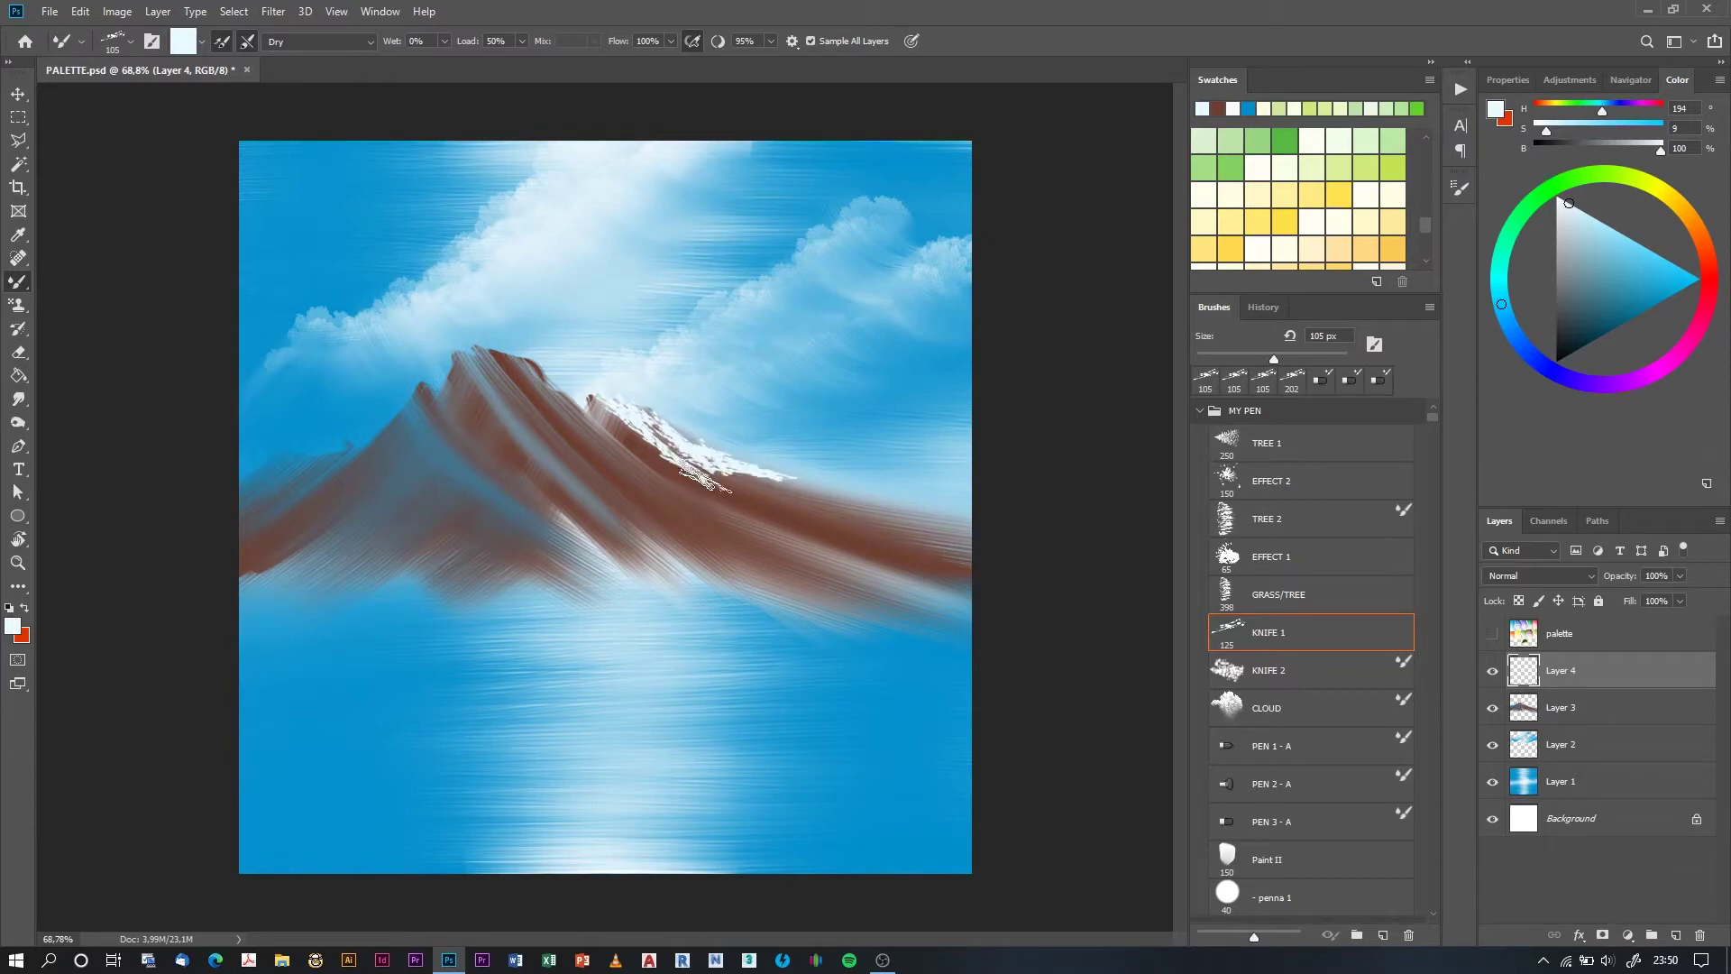
left_click(600, 402, "alt")
left_click_drag(600, 401, 581, 442)
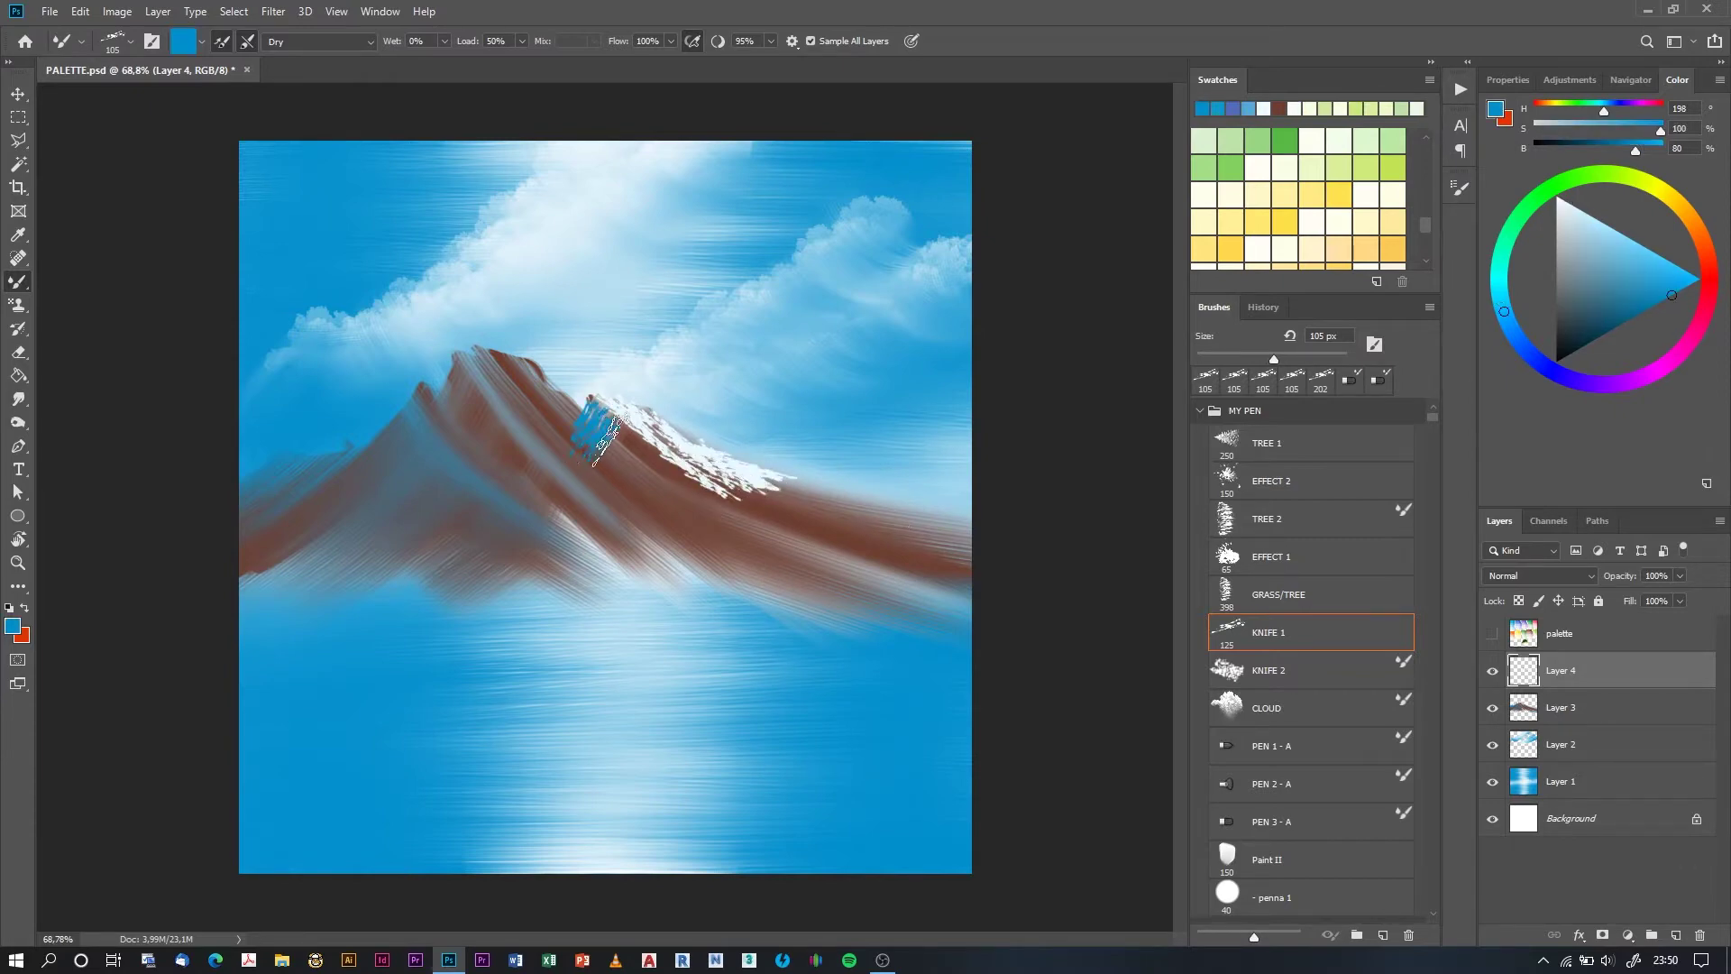
key("period")
key("period")
key("period")
left_click_drag(674, 491, 1066, 607)
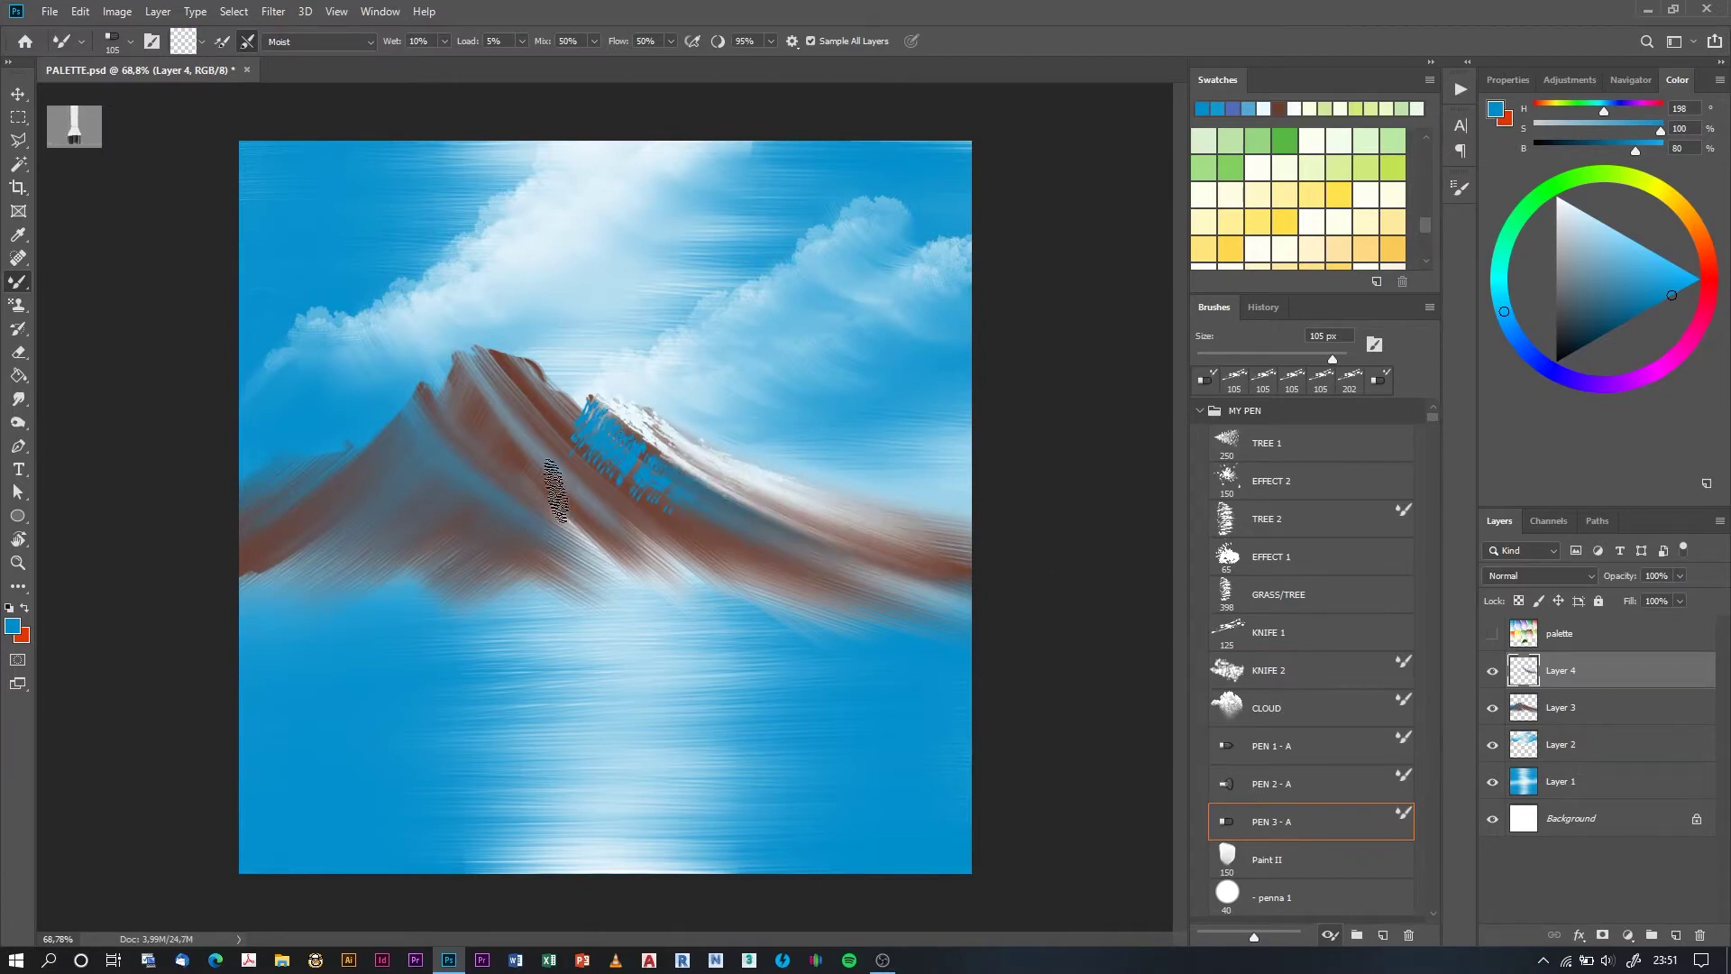
left_click_drag(588, 415, 605, 456)
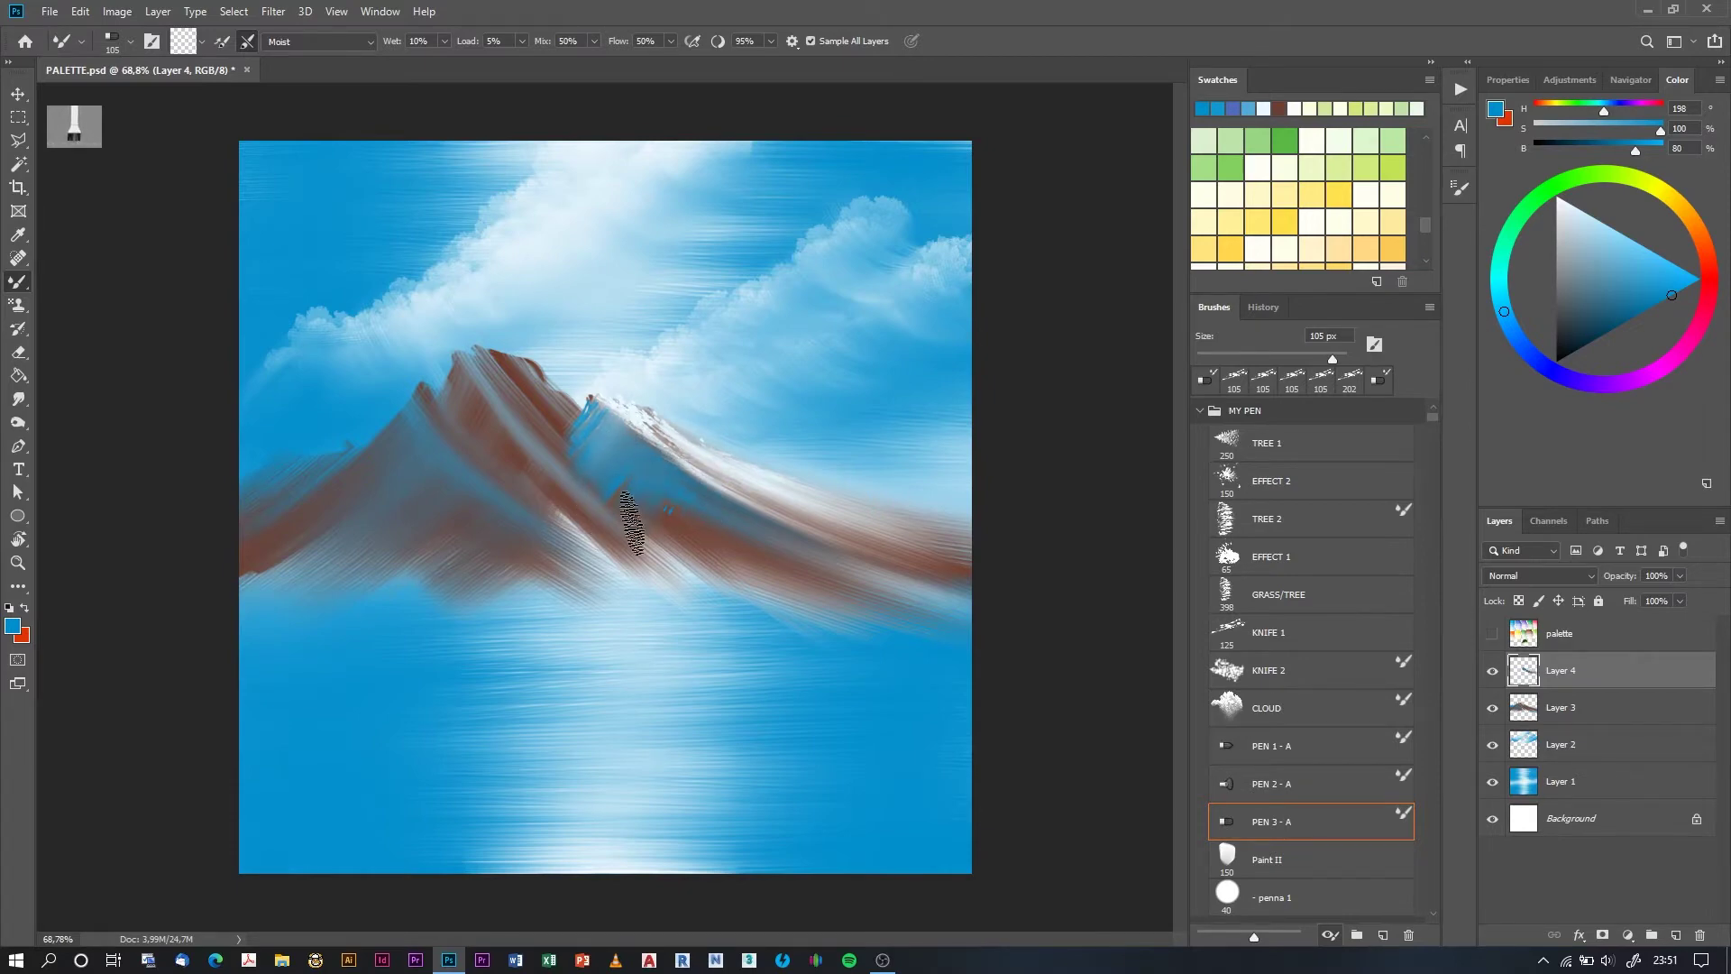
mouse_move(632, 523)
left_mouse_down()
mouse_move(649, 579)
mouse_move(715, 519)
left_mouse_up()
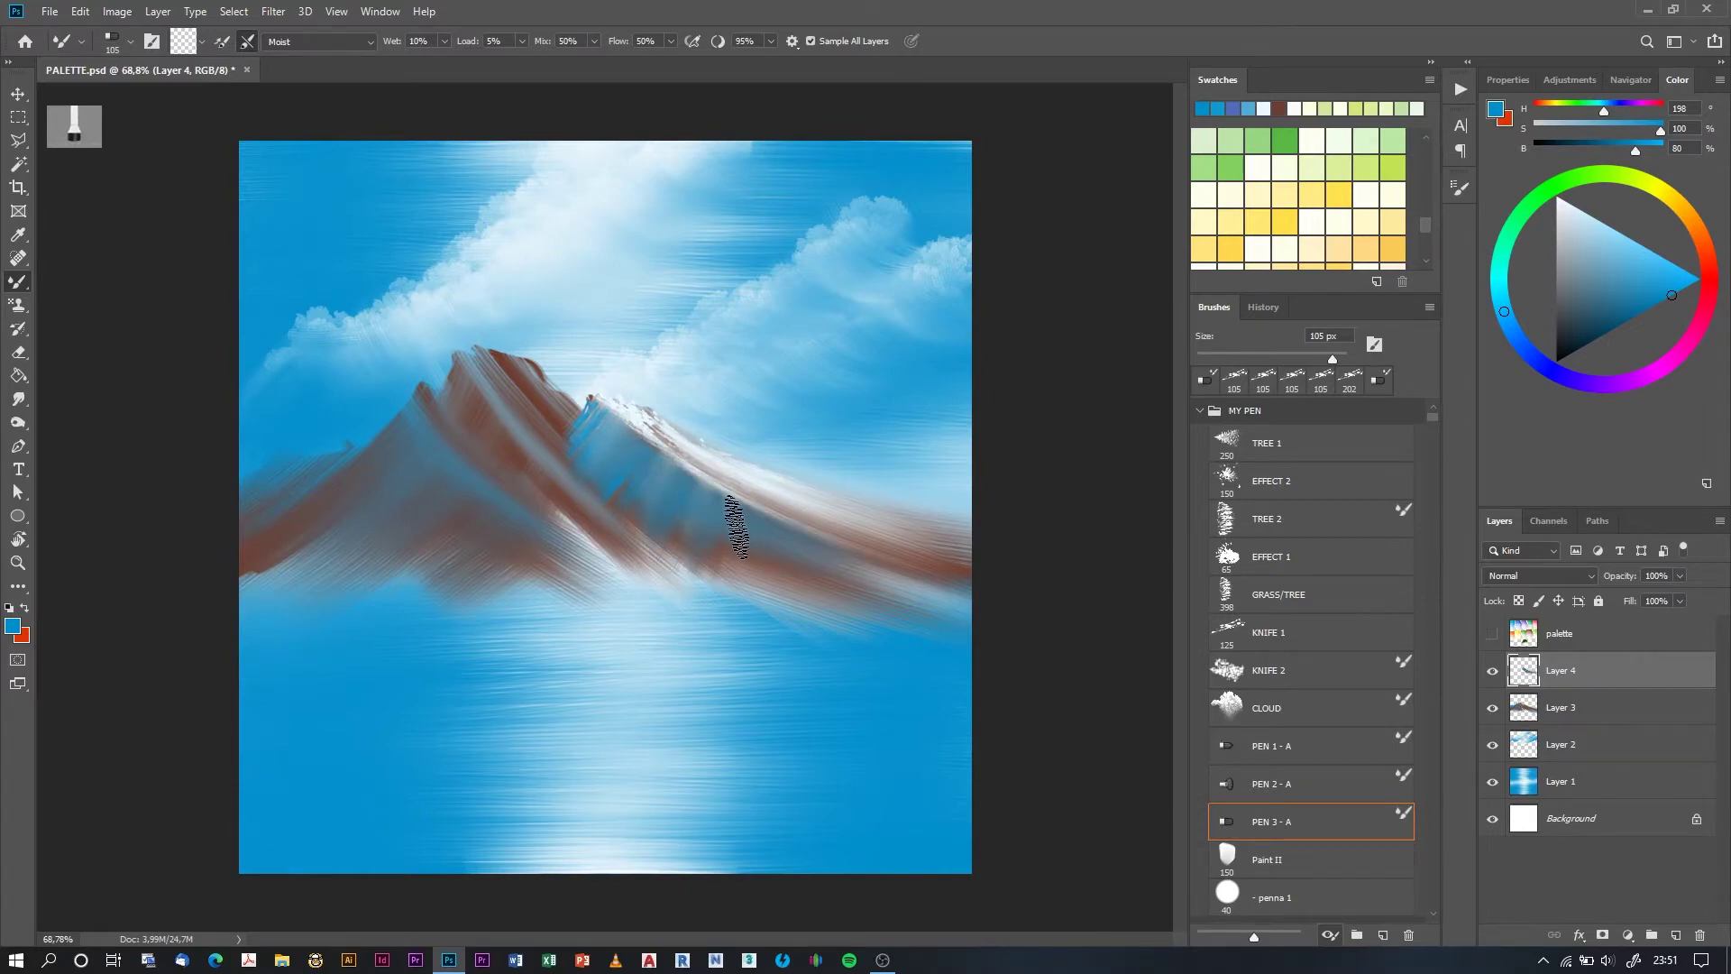
left_click_drag(713, 619, 793, 597)
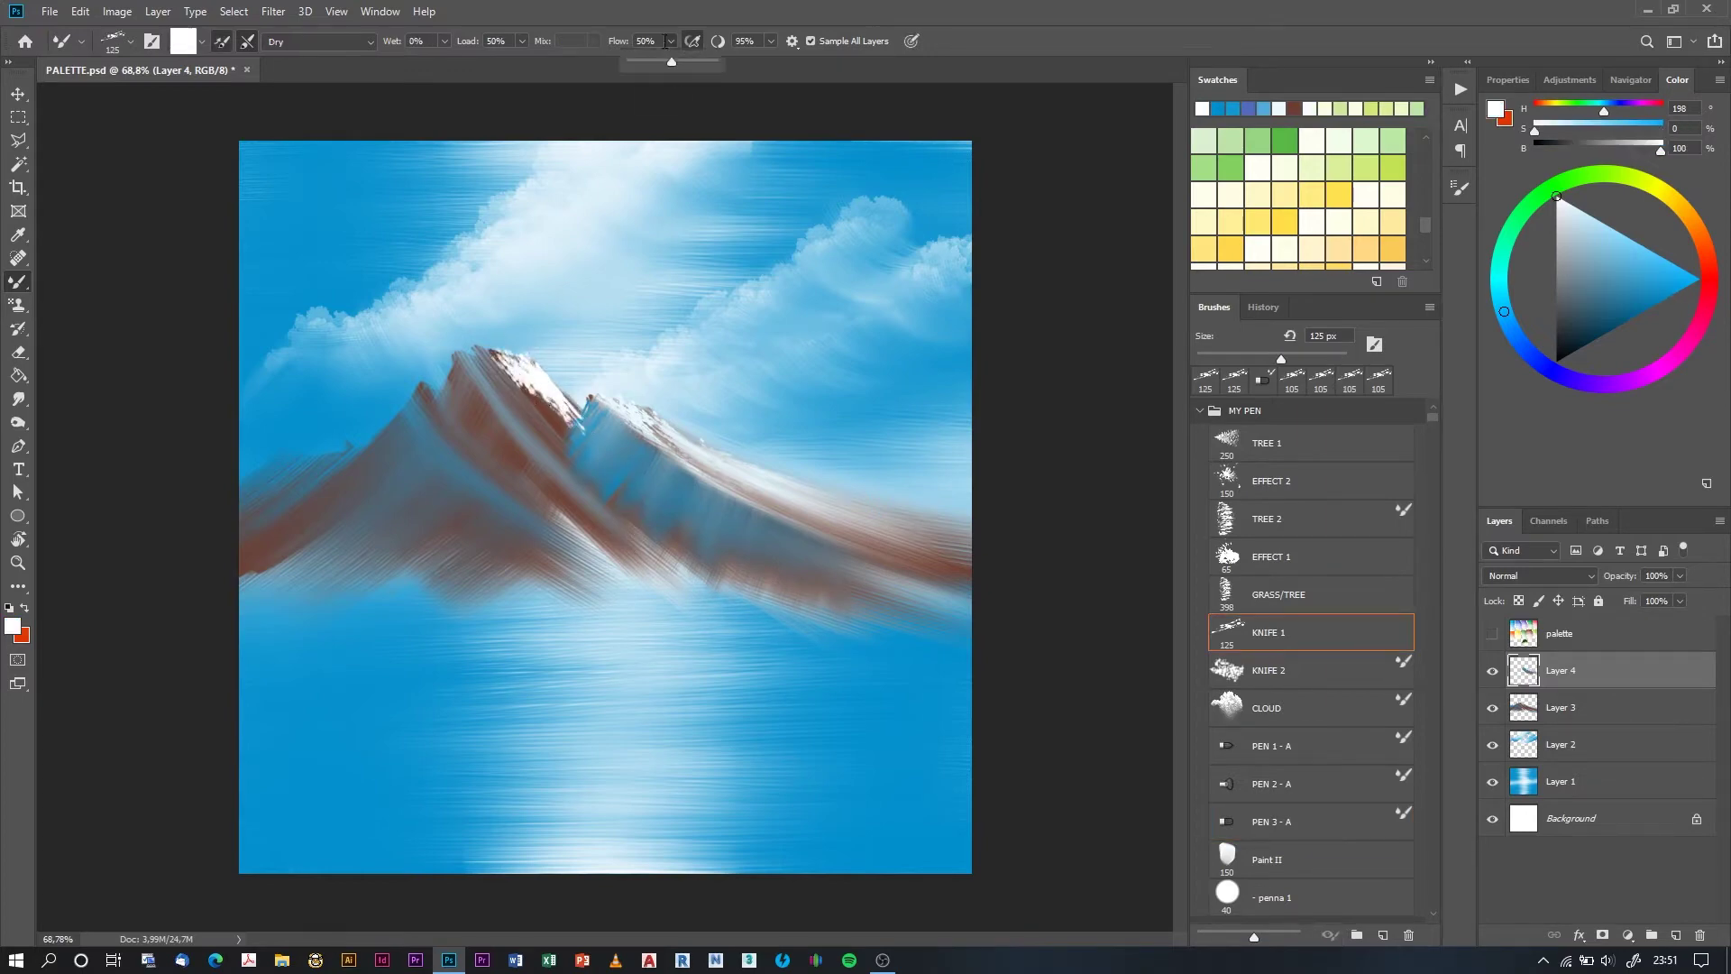
- Paint white snow along the left peak and shade its face dark blue
left_click_drag(561, 404, 530, 372)
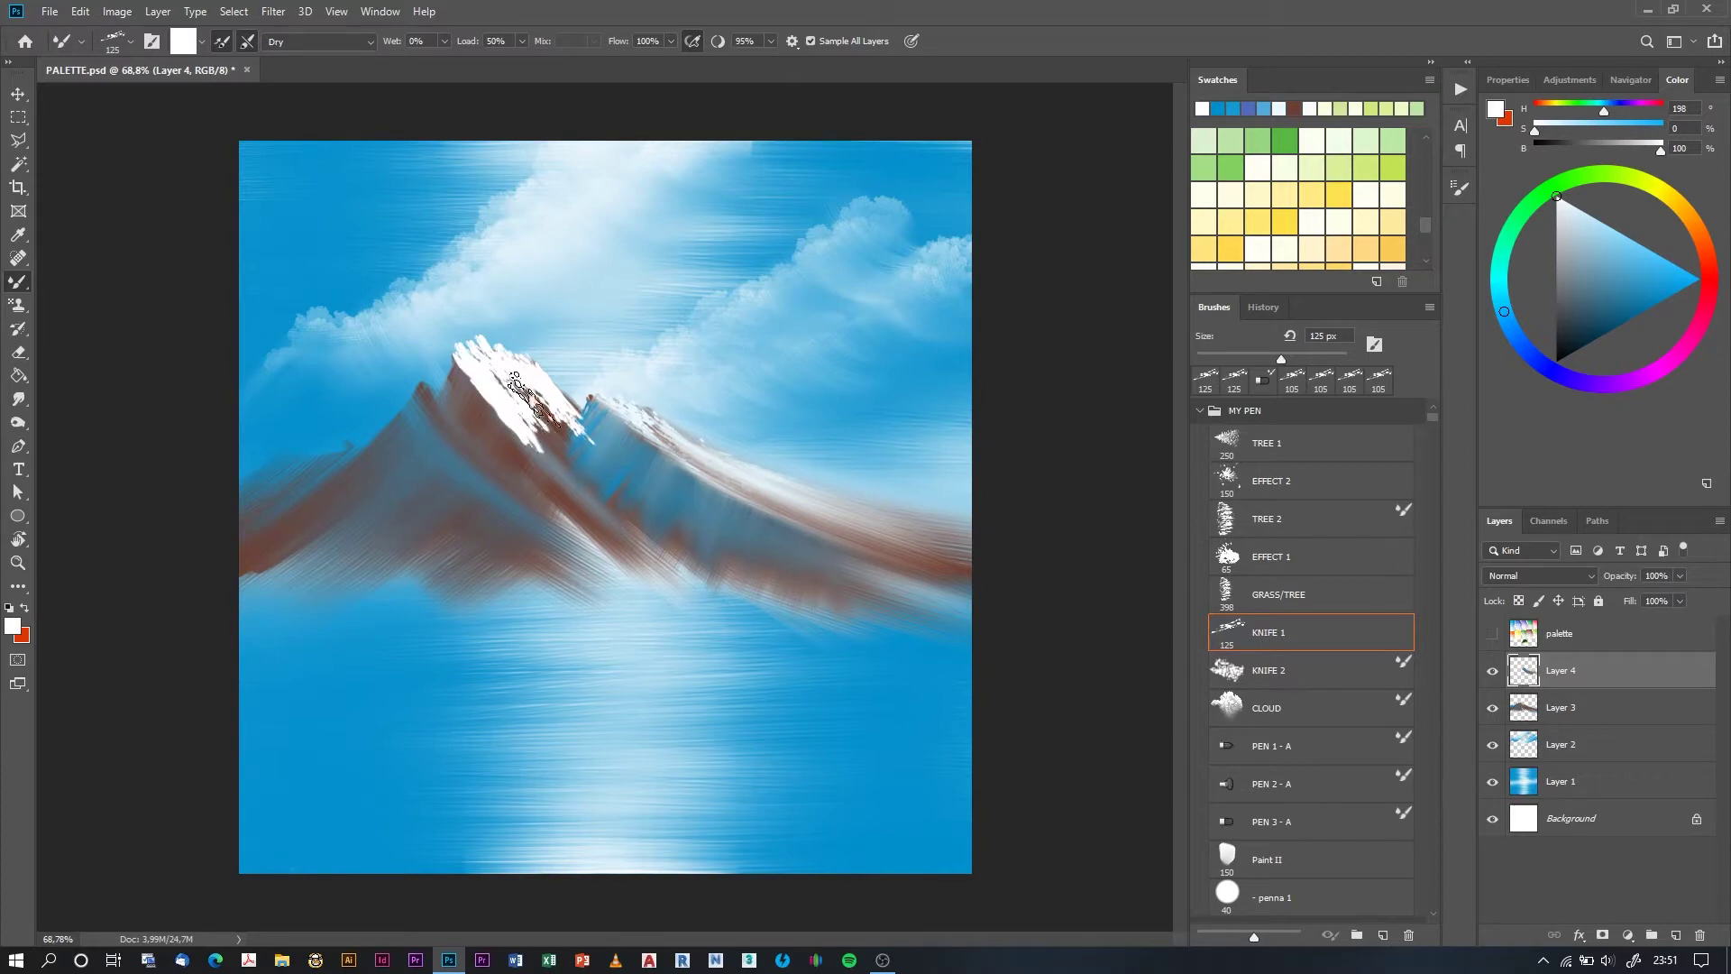
left_click_drag(627, 451, 636, 487)
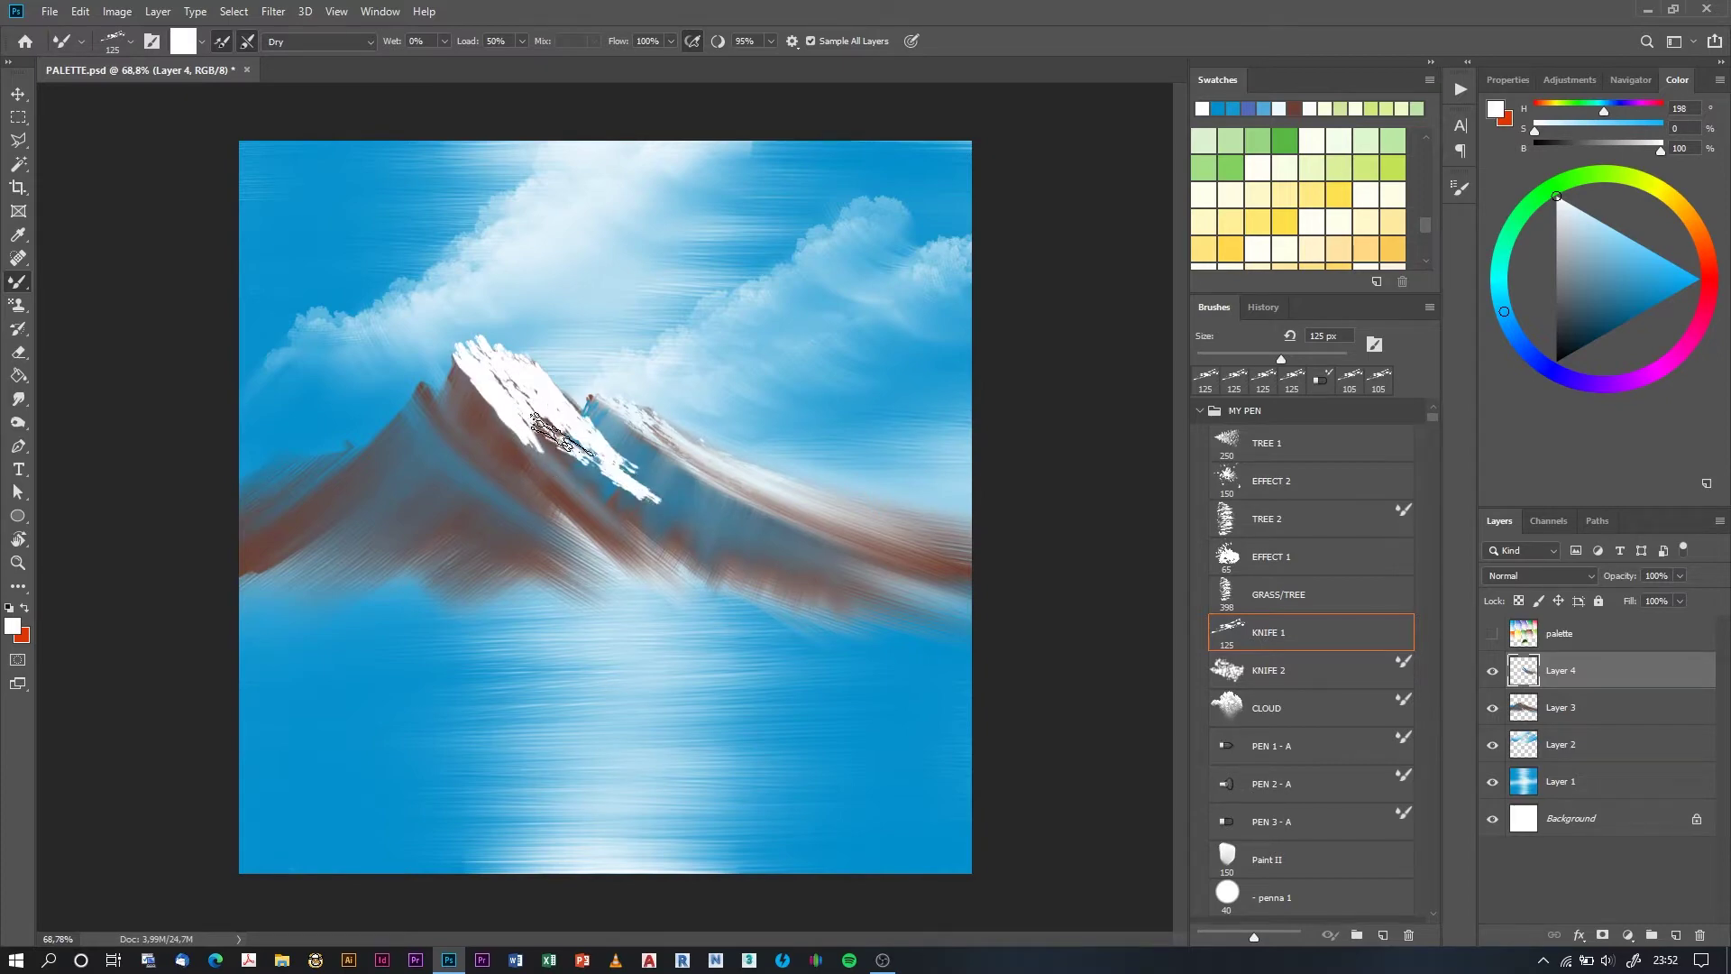
left_click(614, 491, "alt")
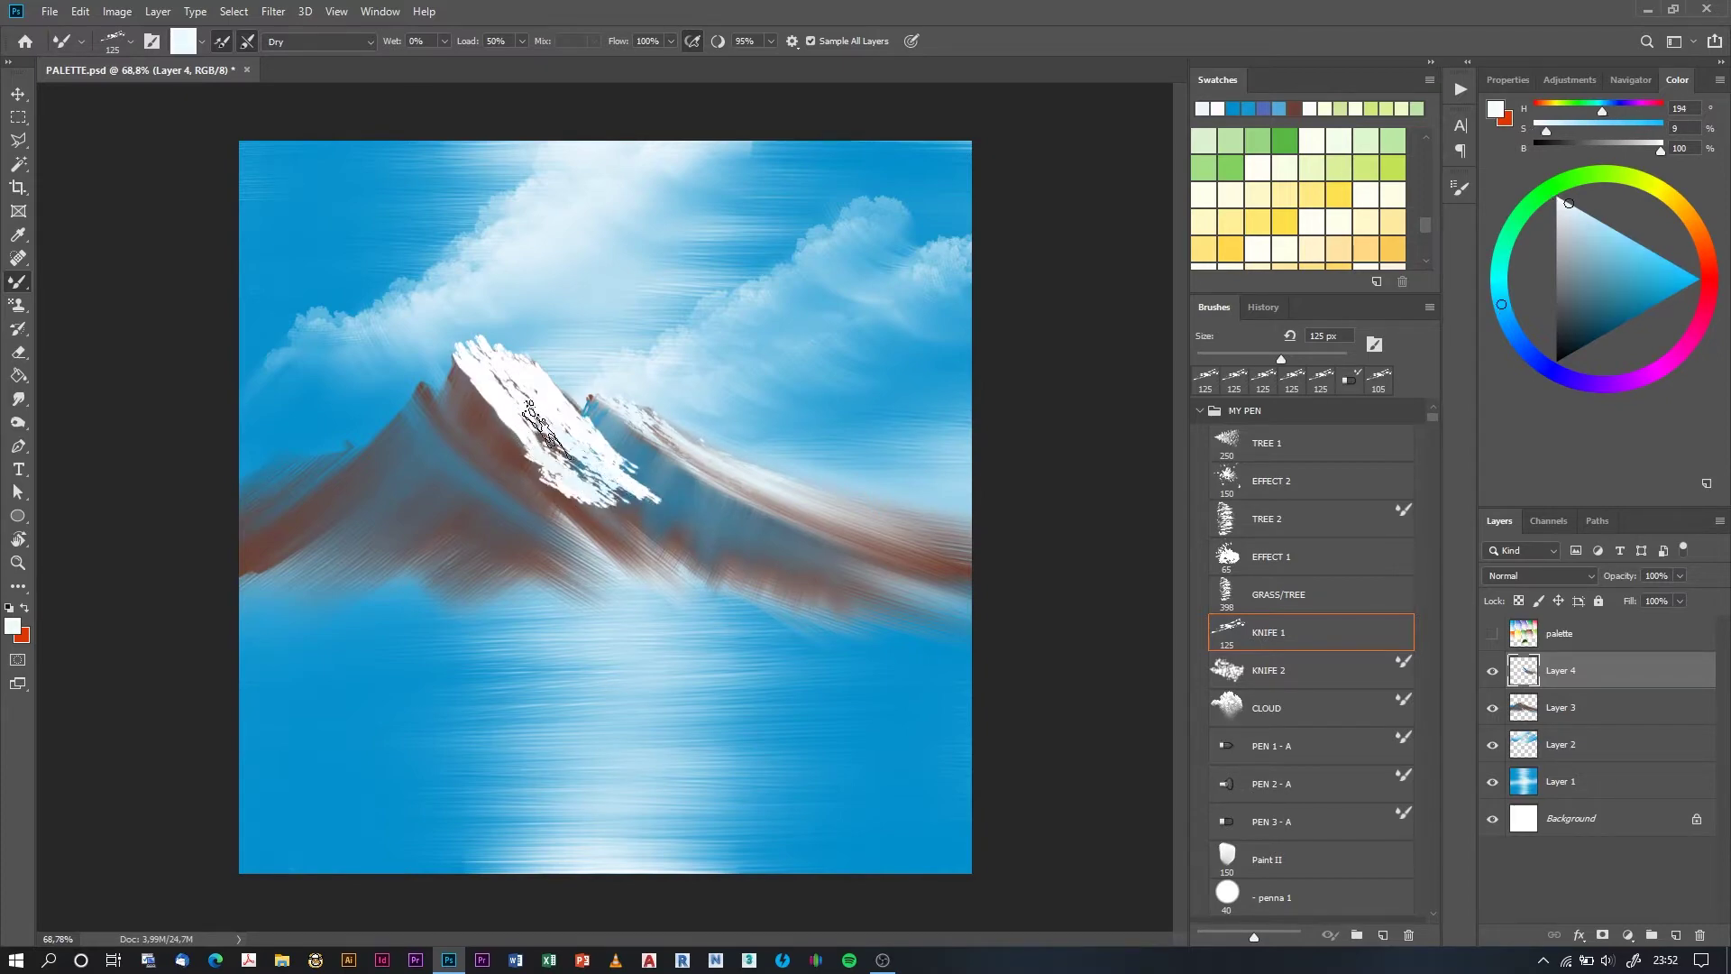
left_click(439, 419, "alt")
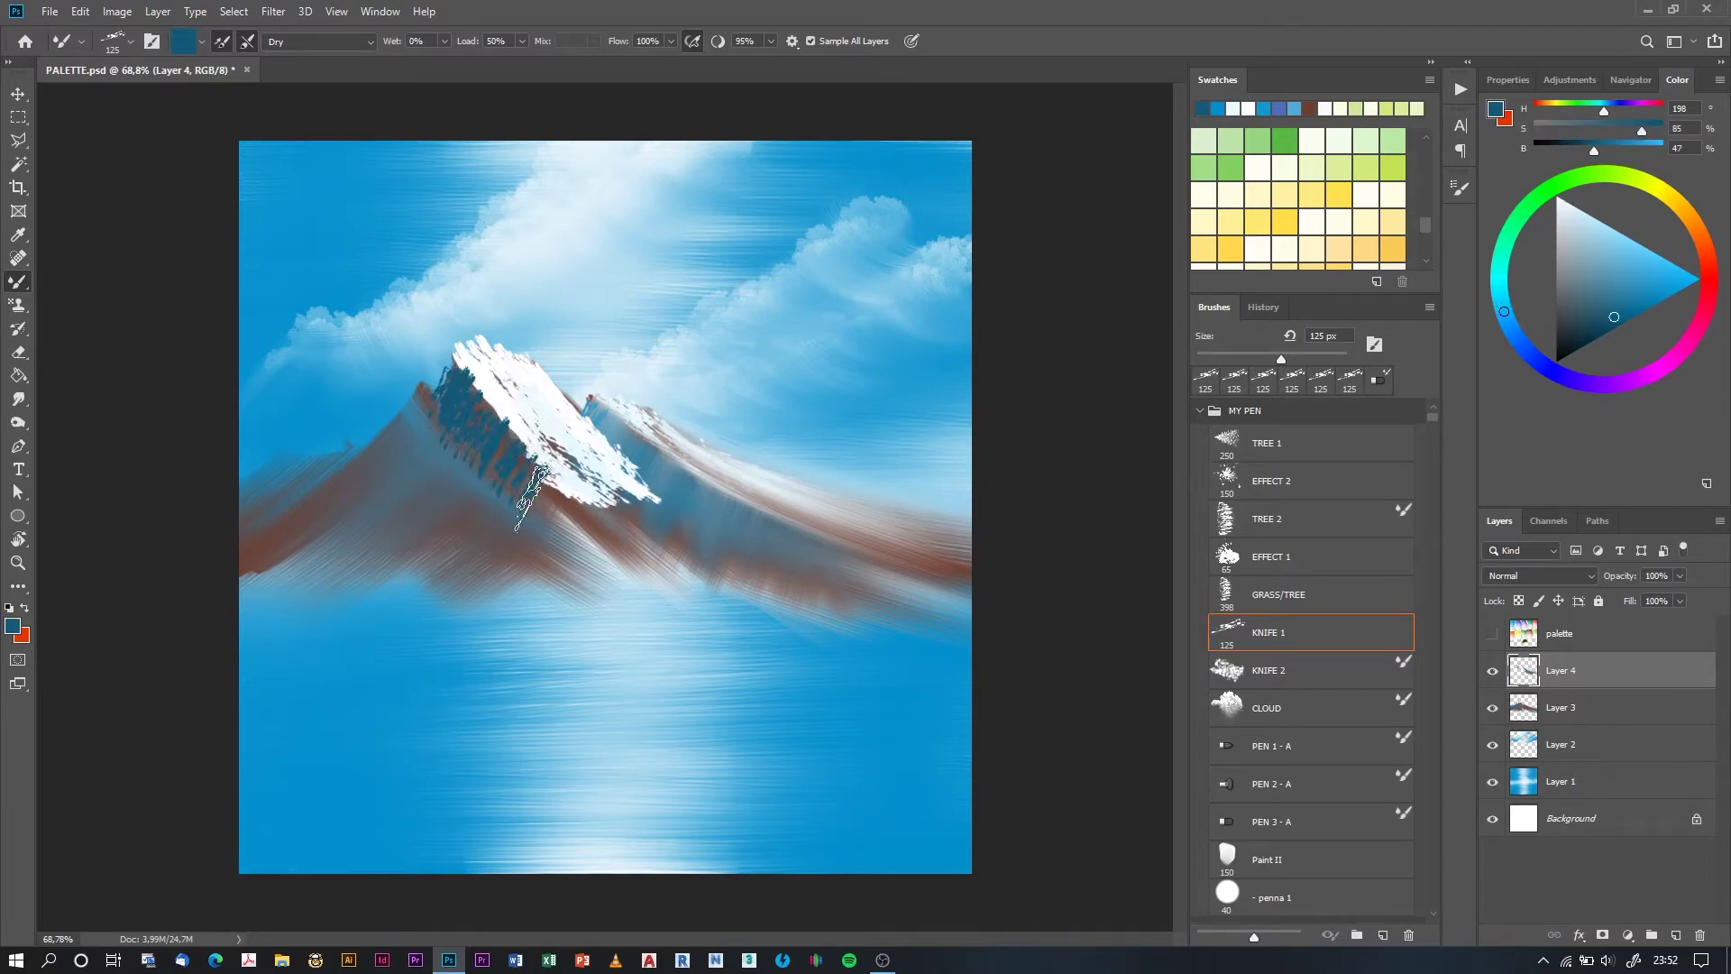
mouse_move(532, 496)
left_mouse_down()
mouse_move(518, 387)
mouse_move(406, 487)
mouse_move(438, 568)
mouse_move(505, 587)
left_mouse_up()
- Blend the snow down the mountain face at 35% flow into white and blue streaks
left_click_drag(559, 469, 586, 568)
mouse_move(632, 451)
left_mouse_down()
mouse_move(649, 542)
mouse_move(712, 550)
left_mouse_up()
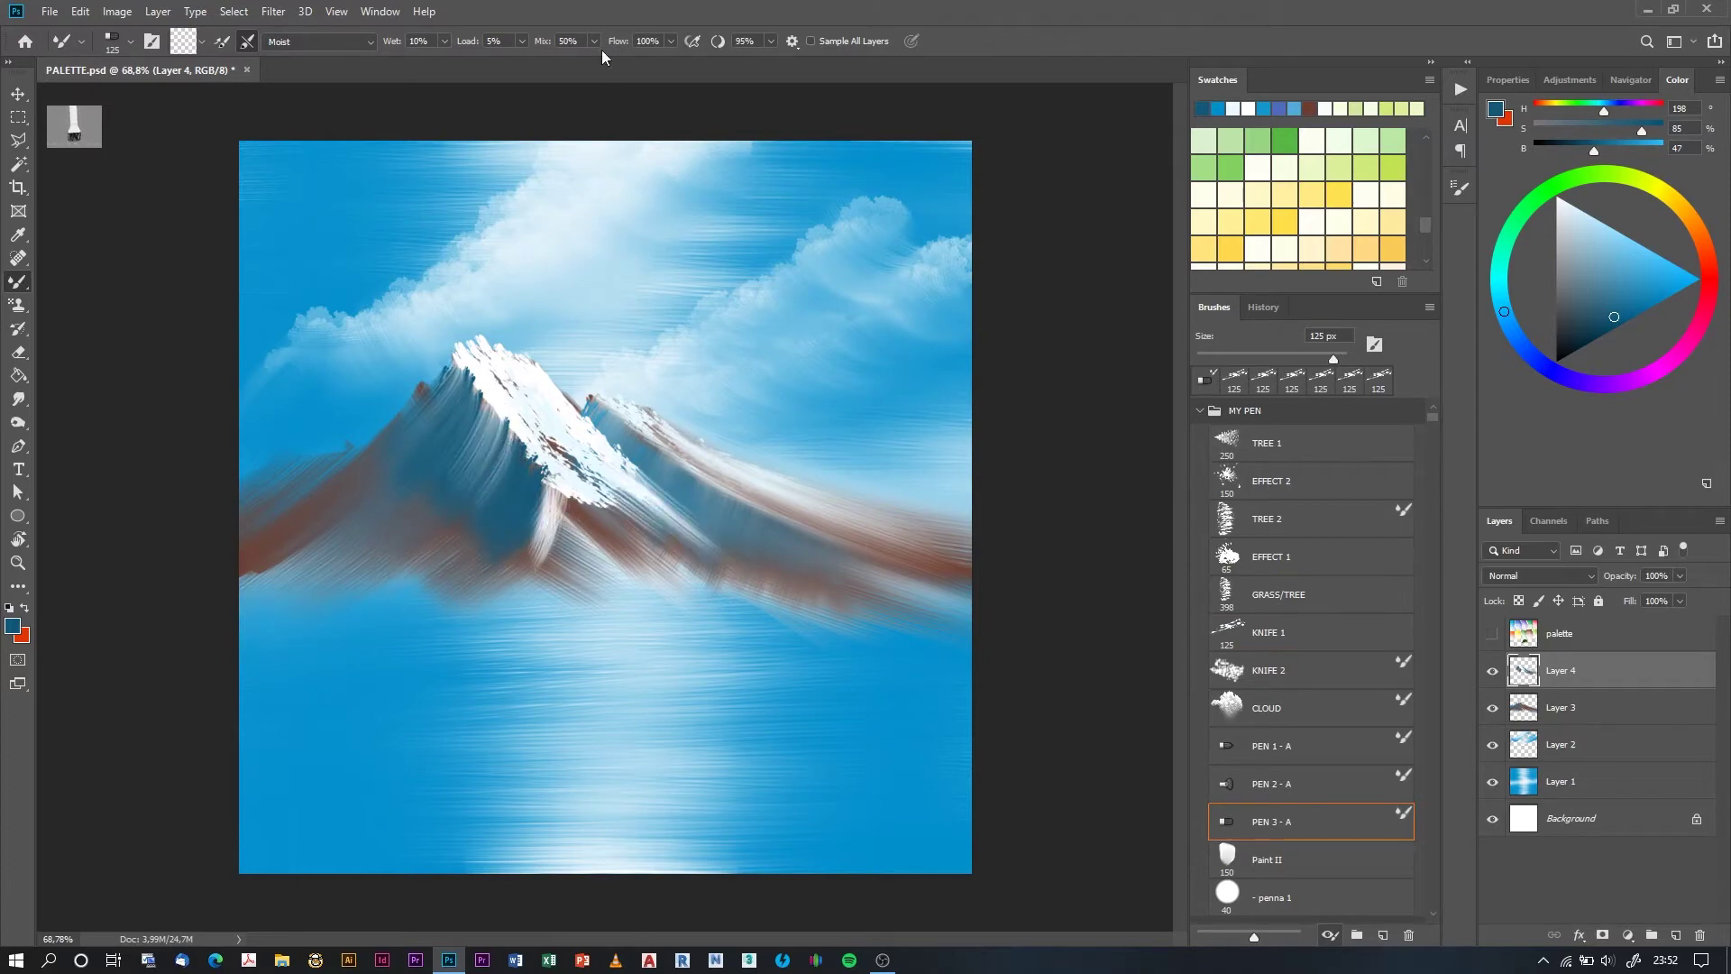
left_click_drag(668, 56, 619, 73)
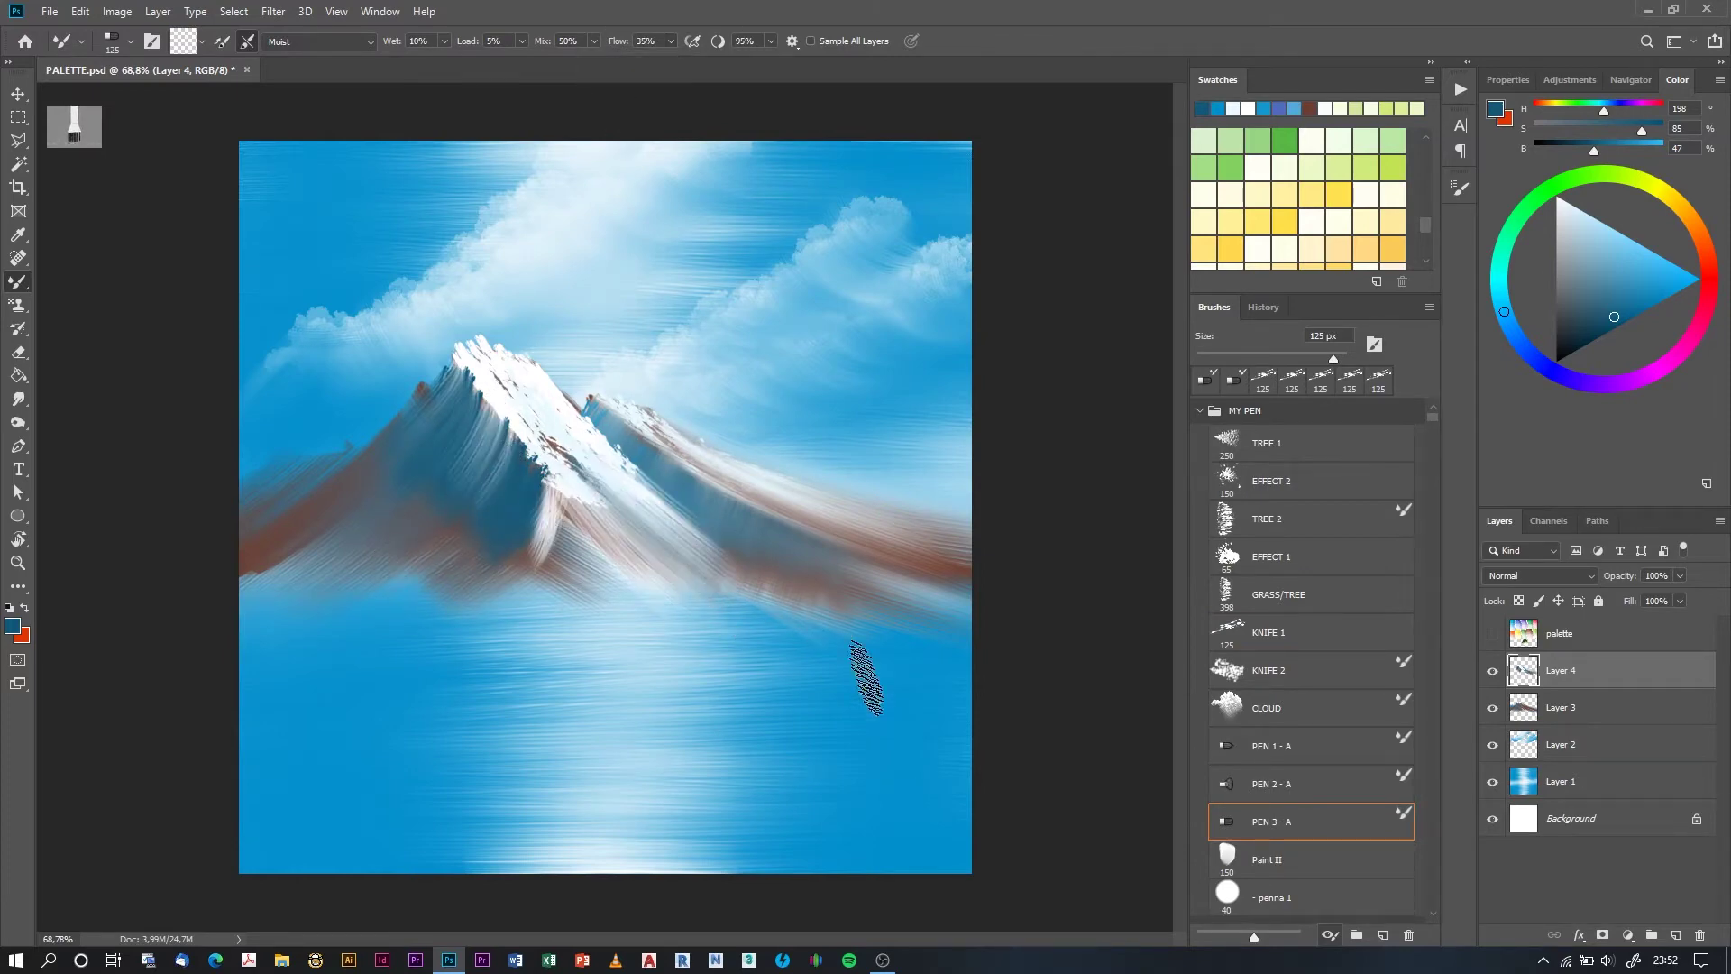
left_click_drag(620, 476, 685, 586)
mouse_move(559, 451)
left_mouse_down()
mouse_move(703, 573)
mouse_move(667, 640)
left_mouse_up()
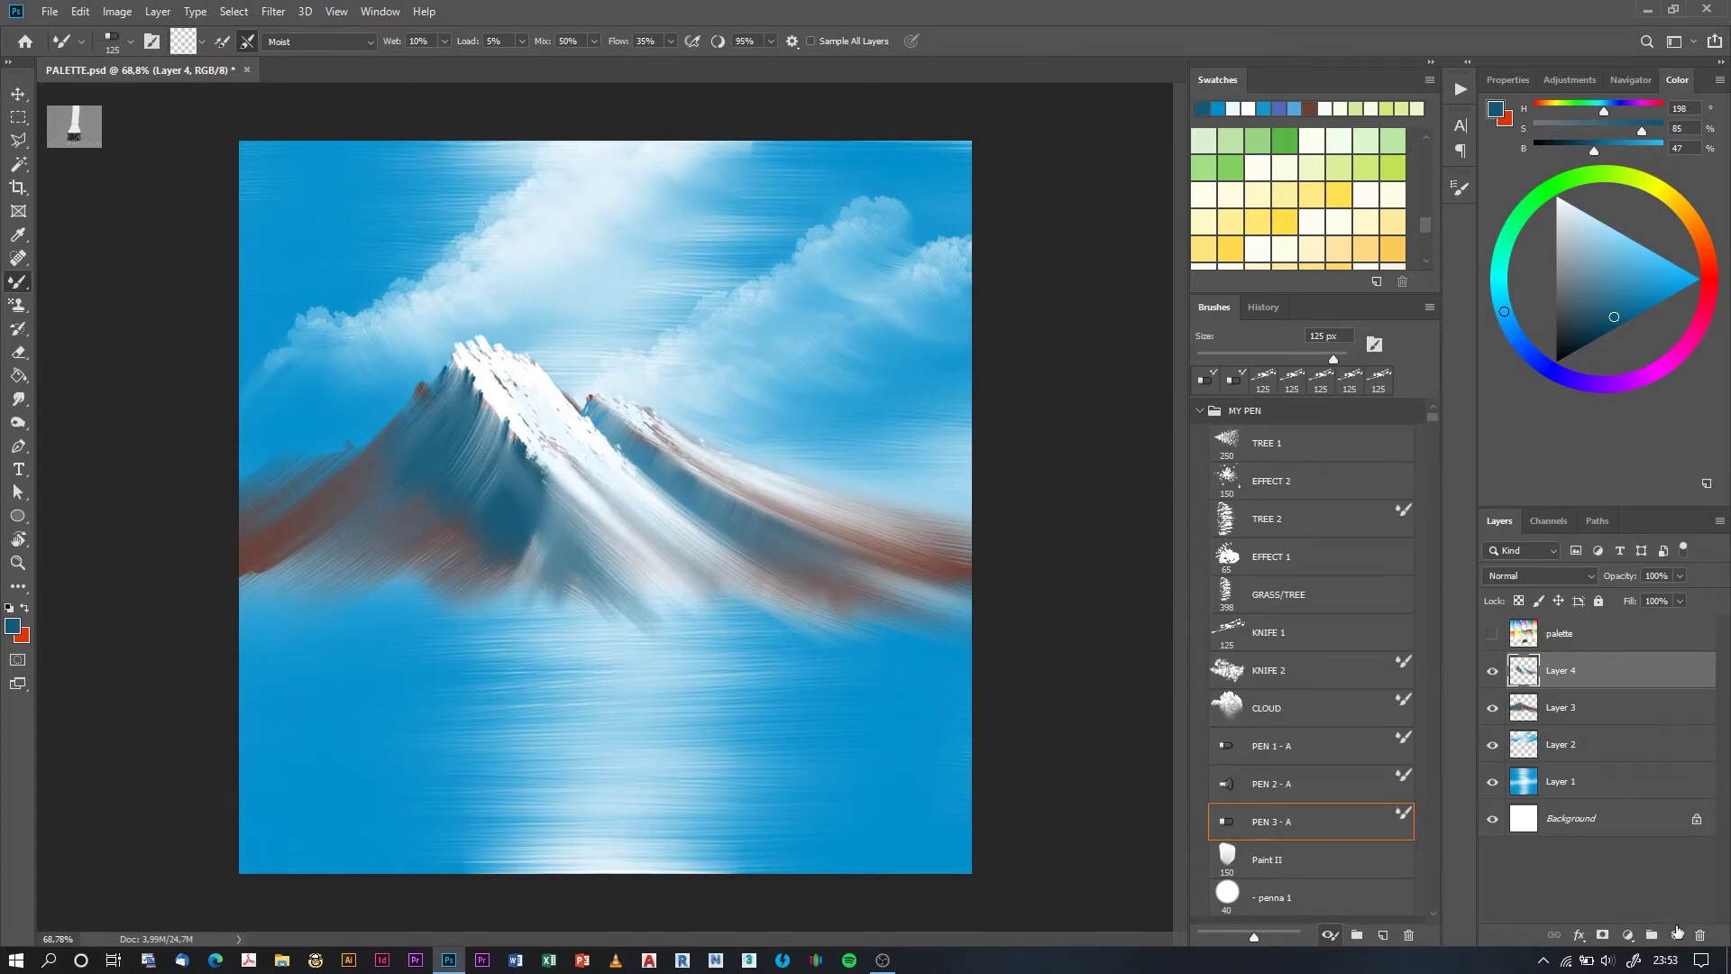
left_click(1676, 935)
- Load KNIFE 1 with white on Dry, touch up the snow, and shade the left slope dark blue
left_click(1271, 632)
left_click(1369, 267)
right_click(478, 413)
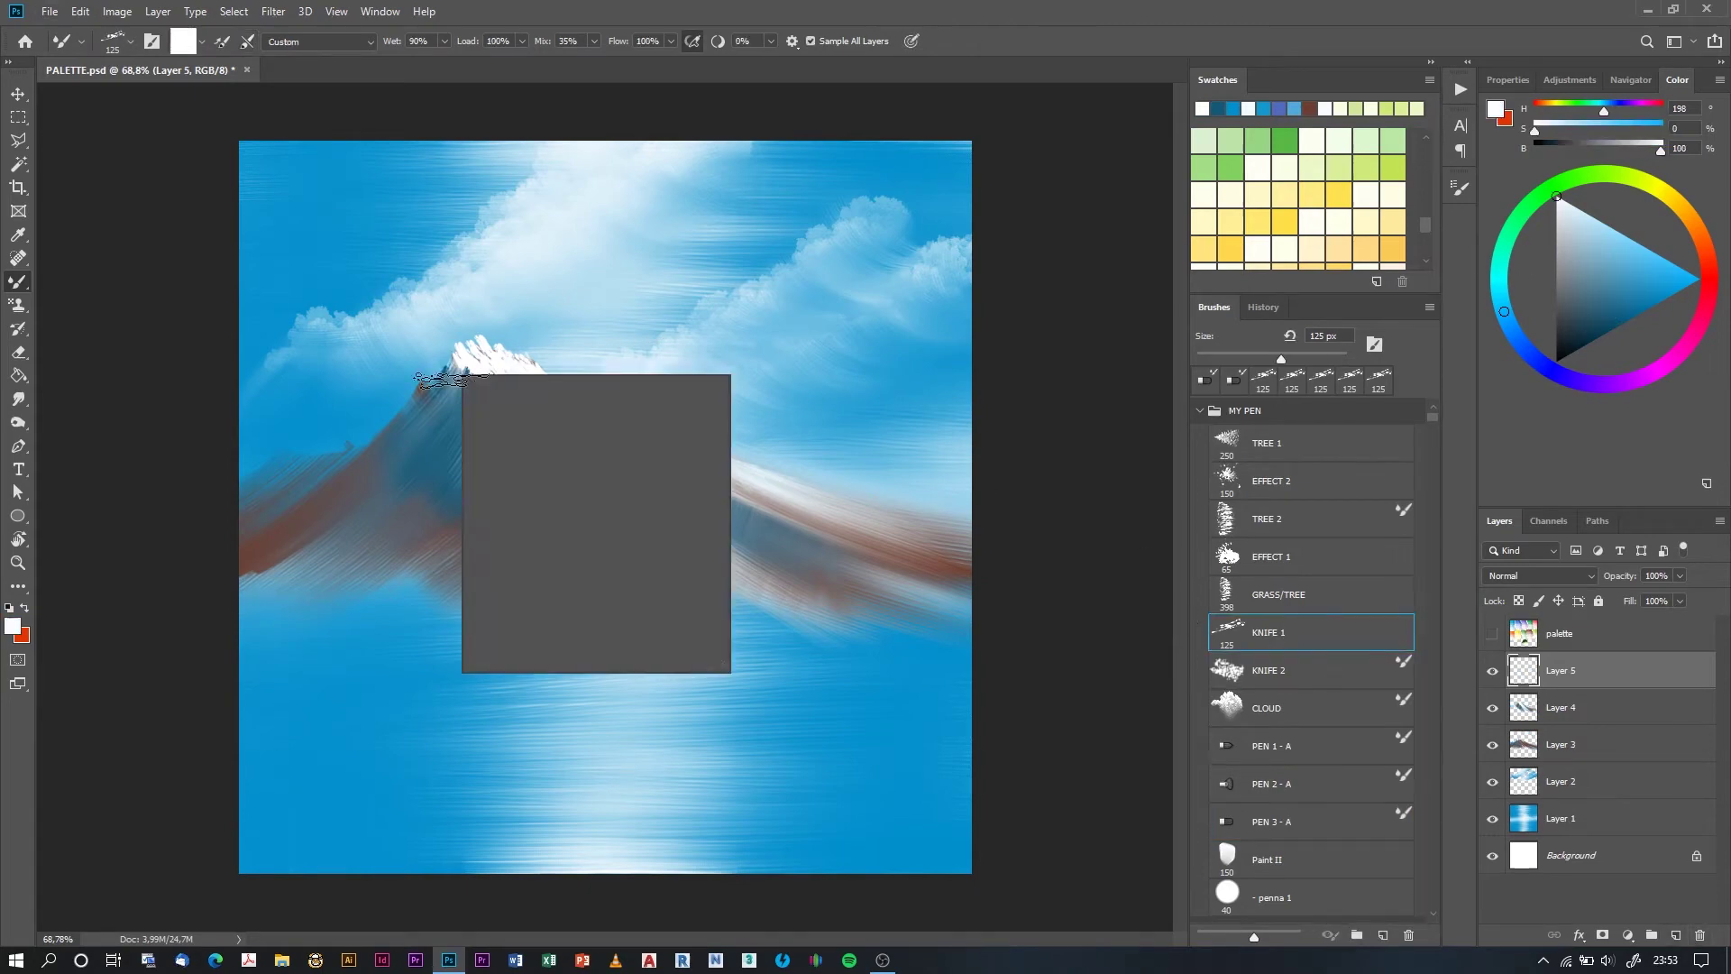
left_click(435, 413)
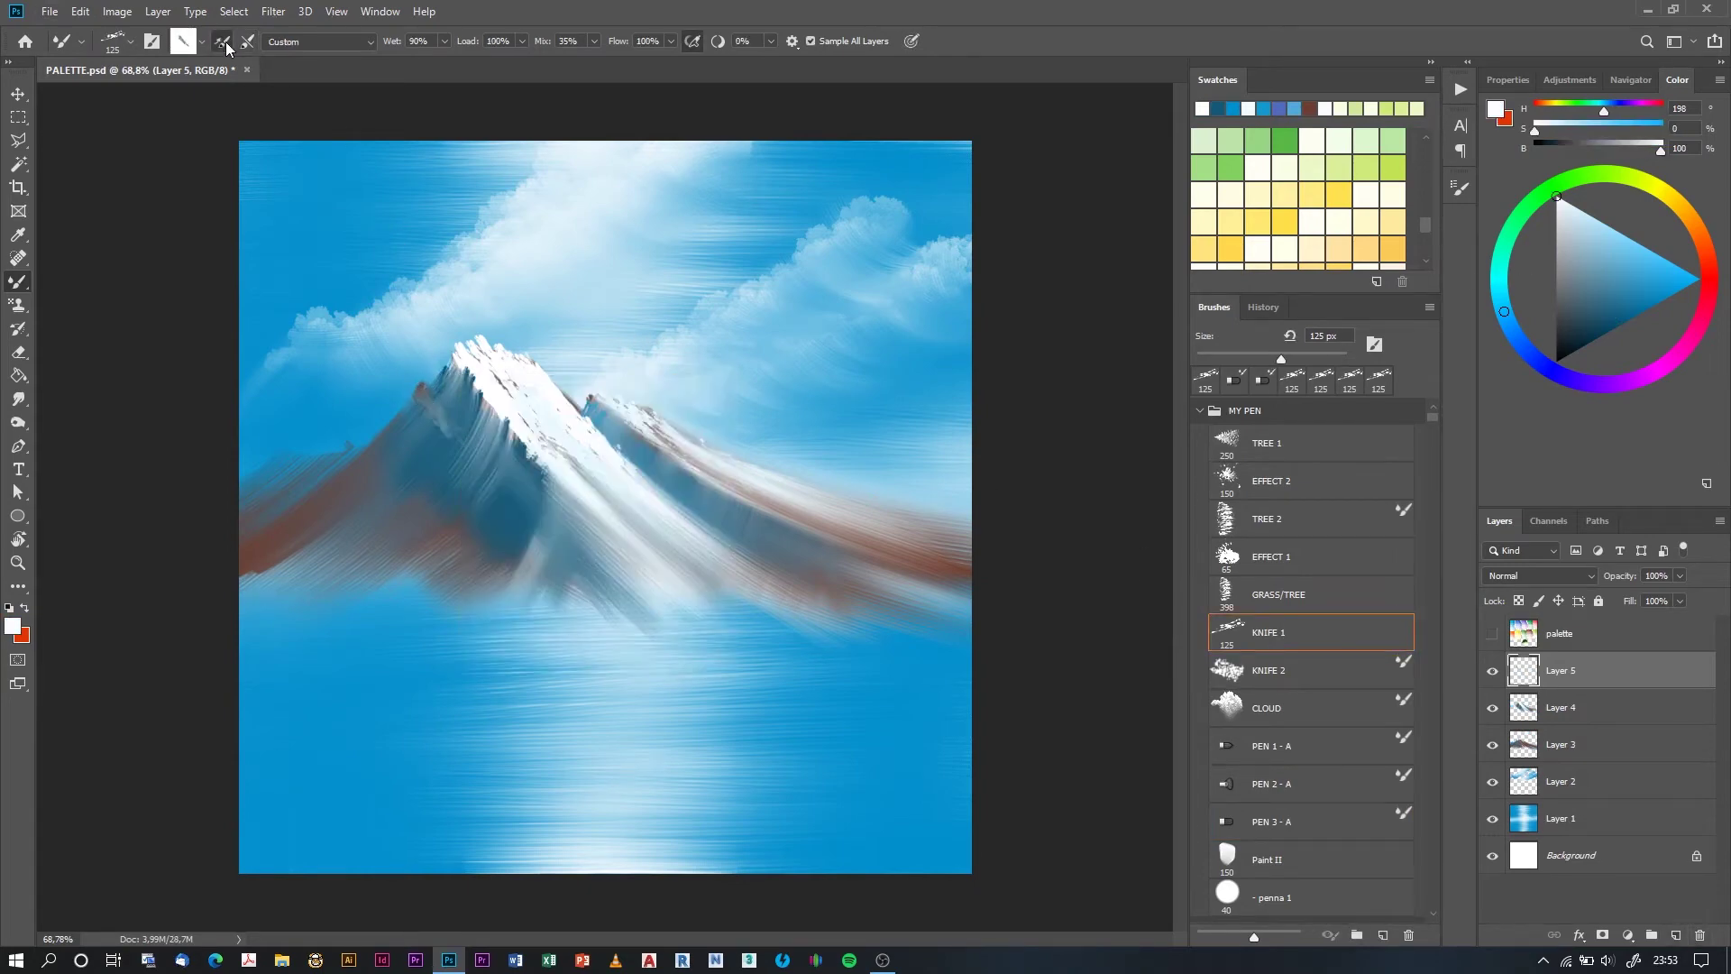
left_click(320, 41)
left_click(289, 76)
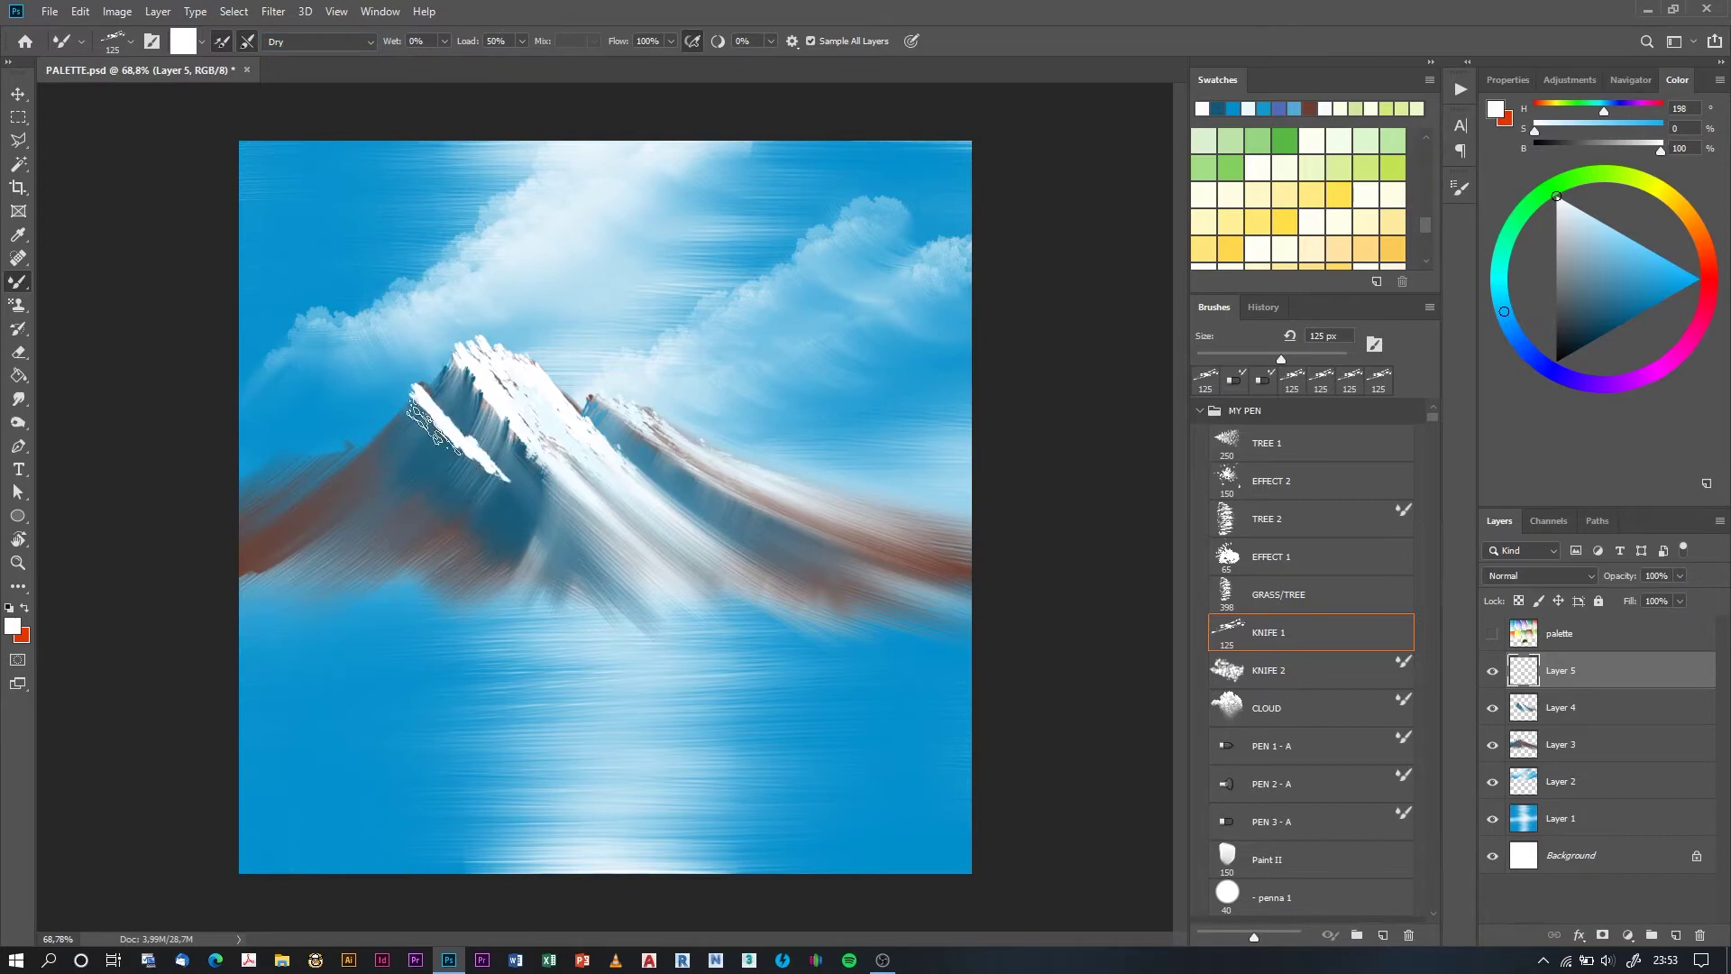
left_click_drag(471, 476, 434, 437)
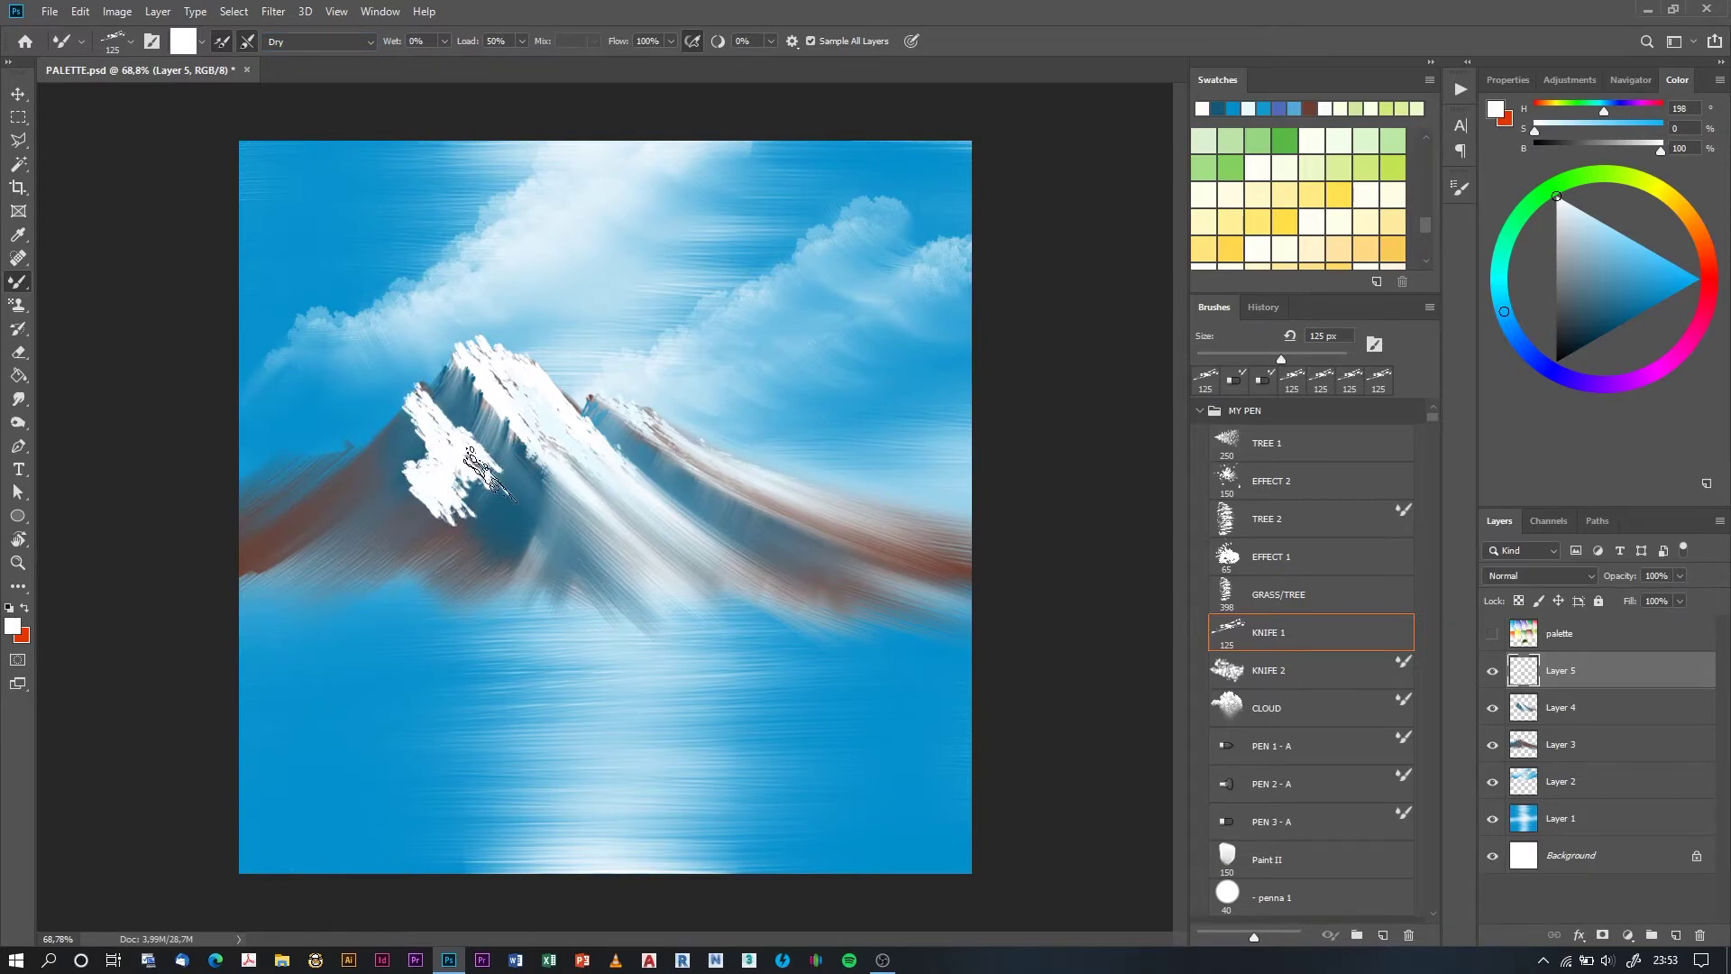
left_click(415, 415, "alt")
left_click_drag(415, 410, 285, 484)
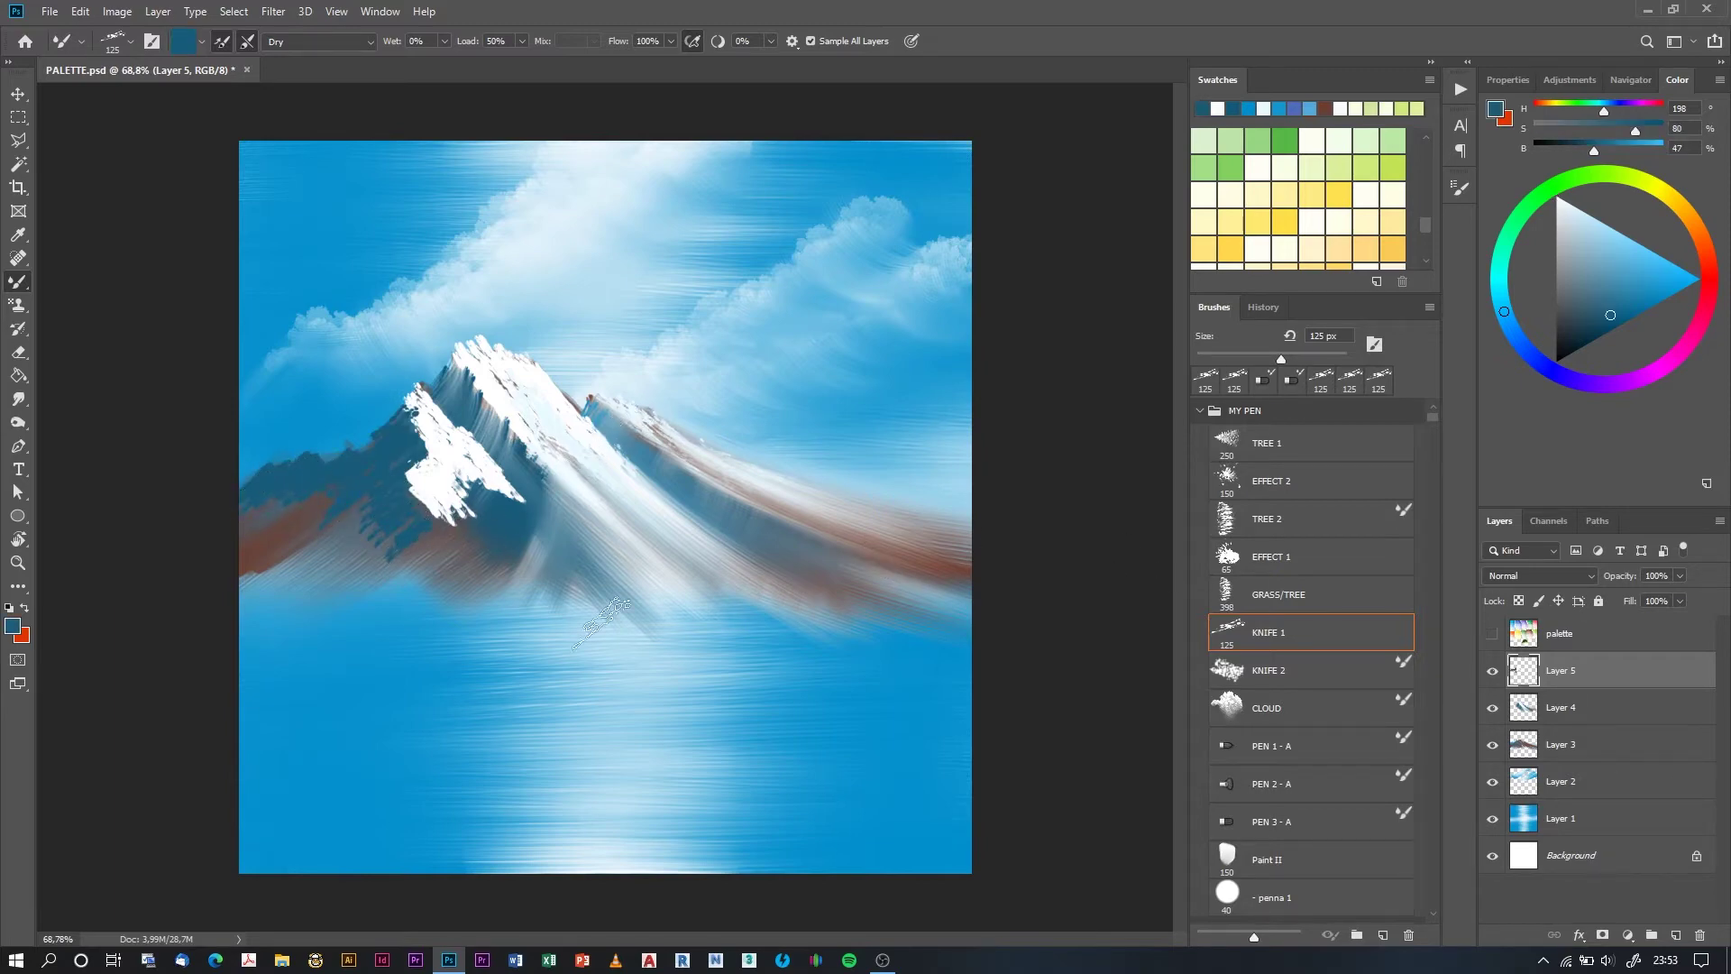
- With PEN 3 - A on Moist, blend white down the left ridge and soften the base into blue haze
left_click(1402, 815)
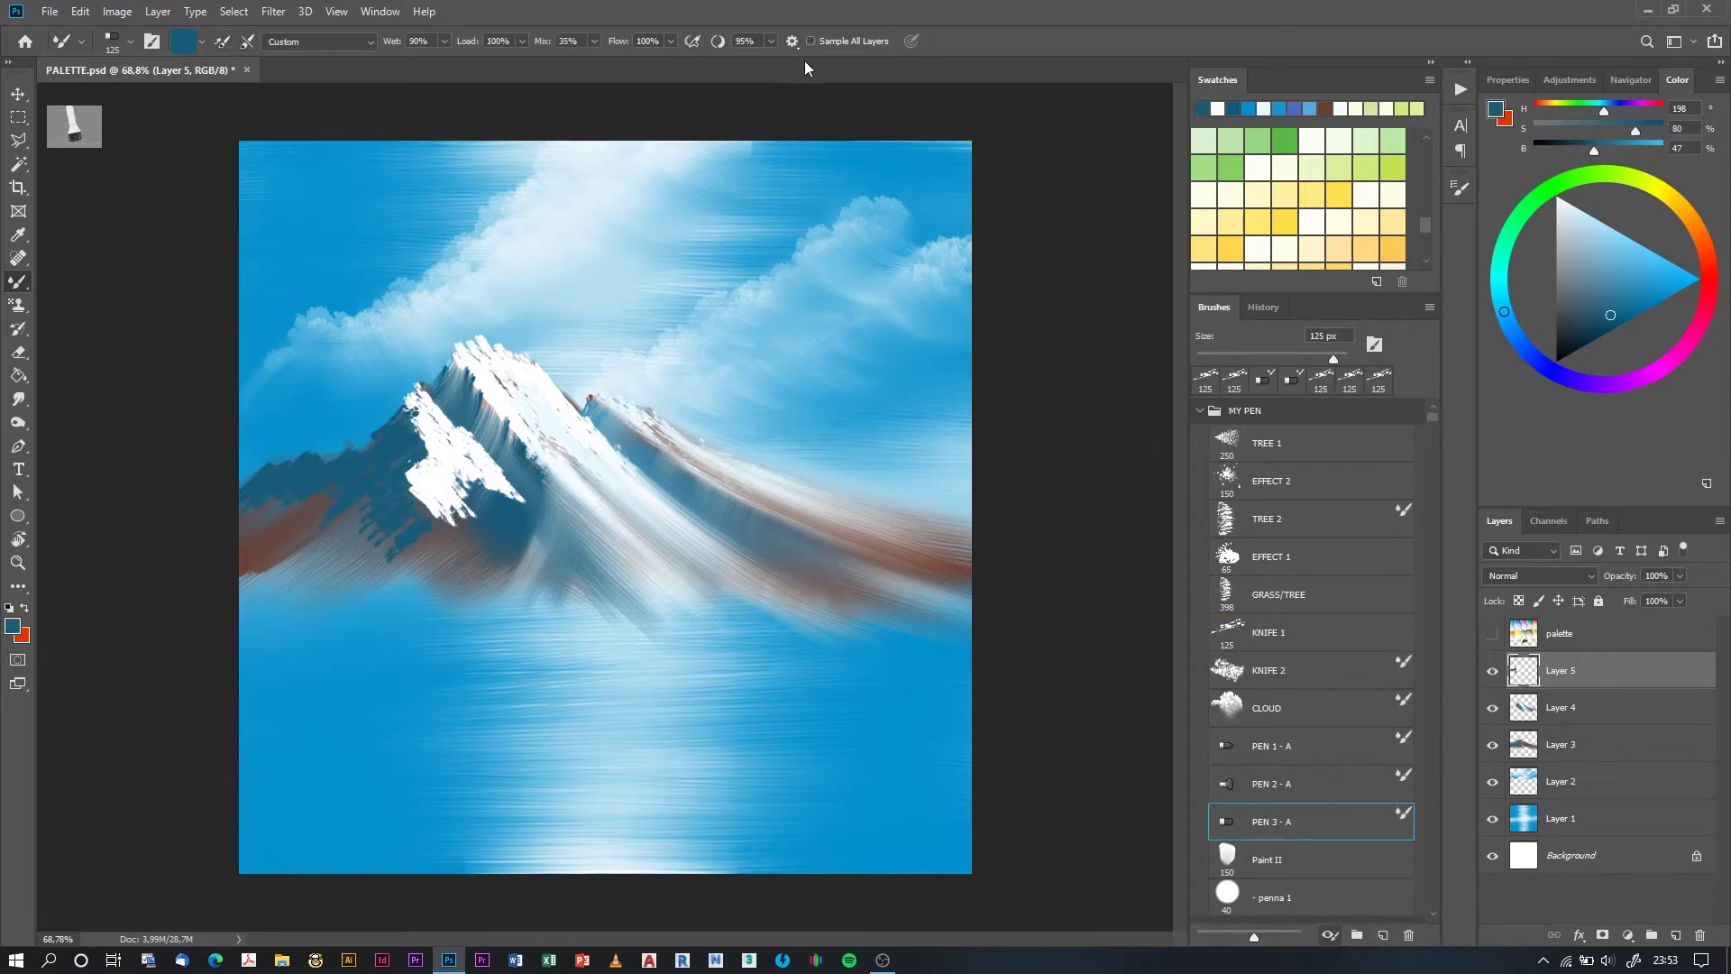
left_click(249, 42)
left_click(320, 41)
left_click(297, 112)
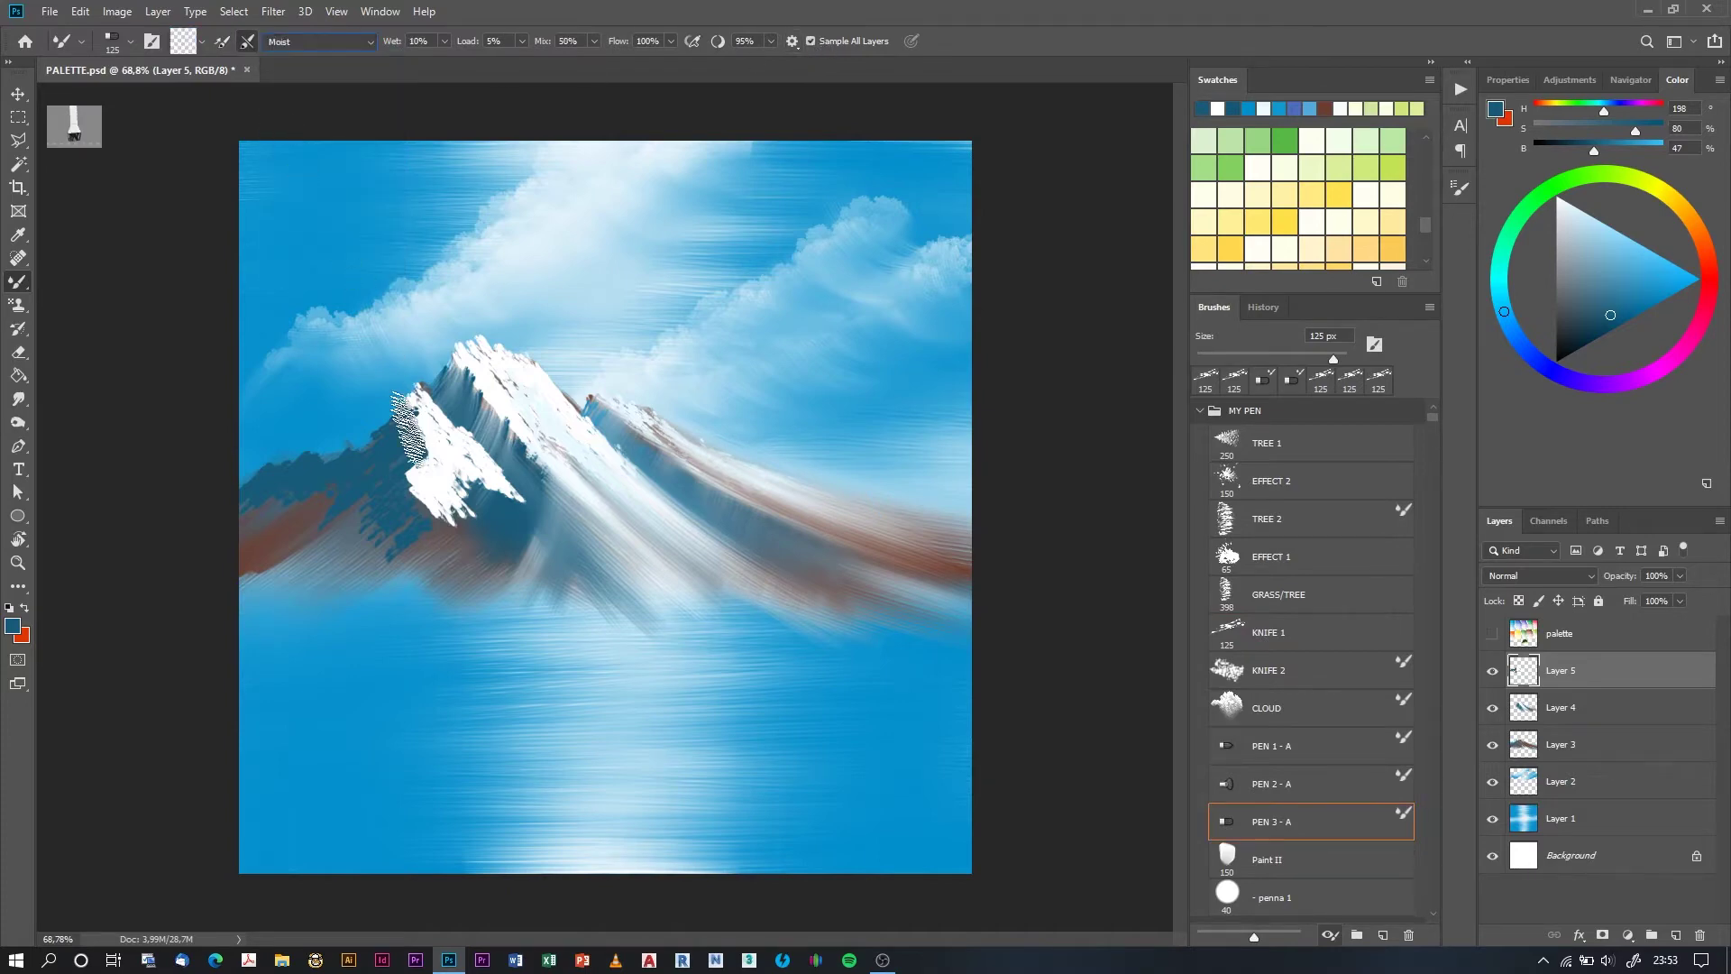
mouse_move(485, 461)
left_mouse_down()
mouse_move(655, 591)
mouse_move(741, 601)
mouse_move(630, 551)
left_mouse_up()
mouse_move(419, 455)
left_mouse_down()
mouse_move(639, 667)
mouse_move(631, 645)
left_mouse_up()
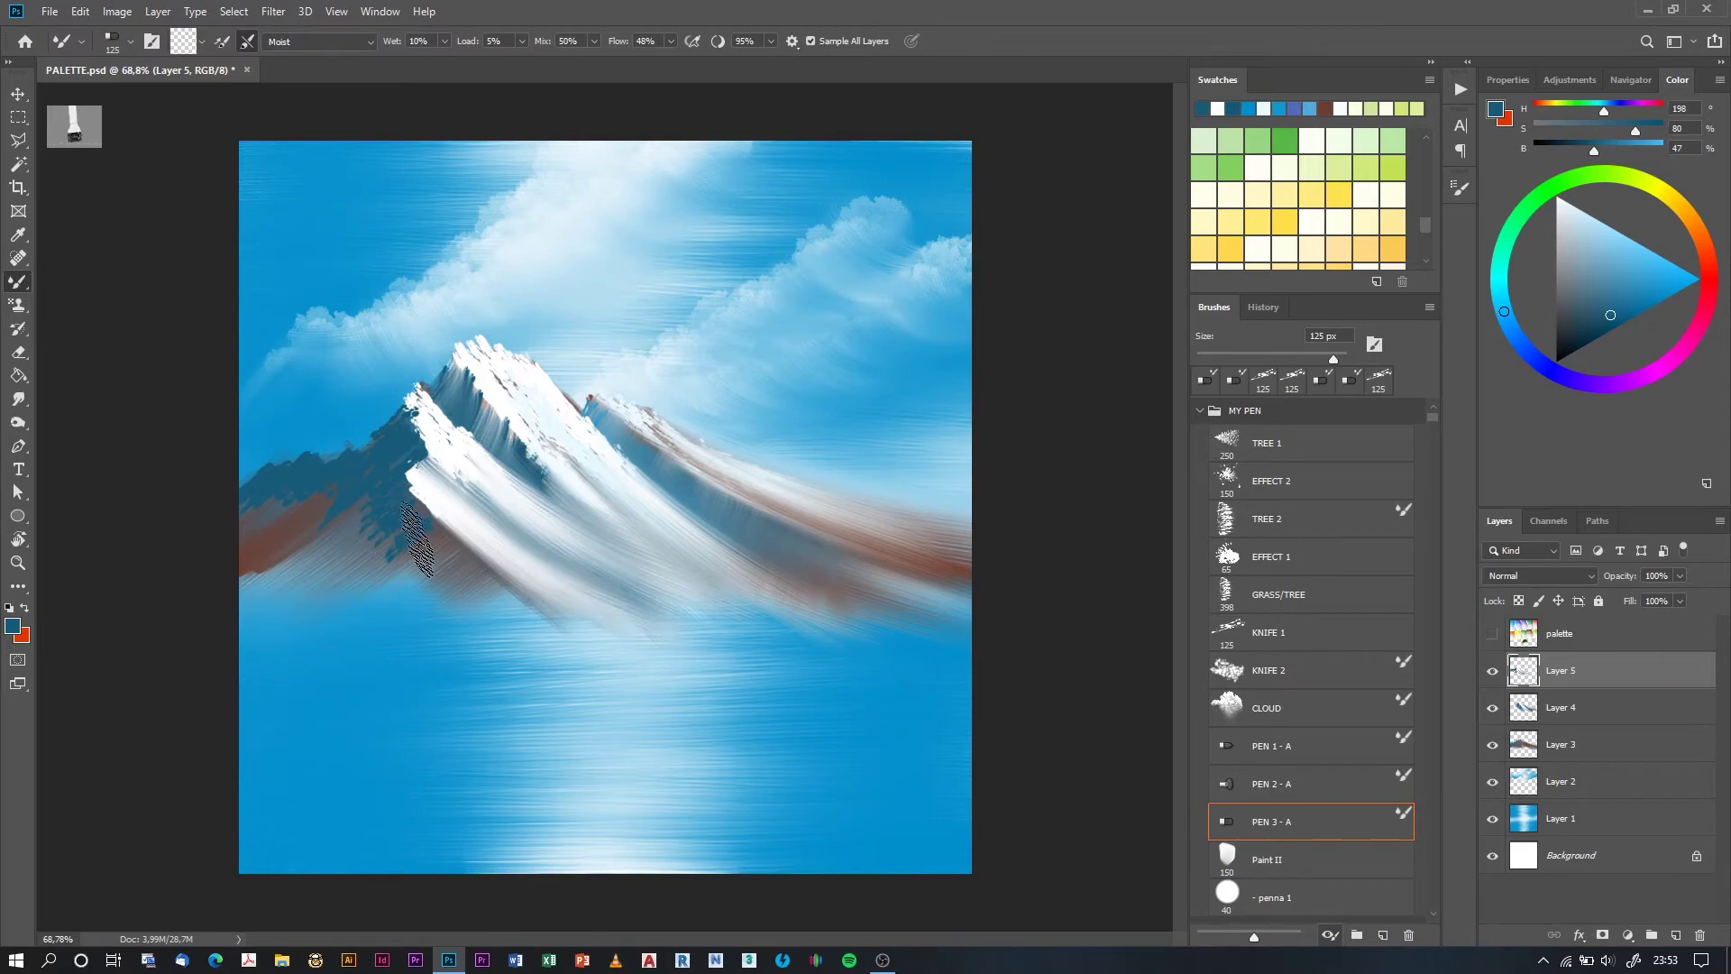
left_click_drag(406, 510, 559, 649)
left_click_drag(338, 541, 271, 586)
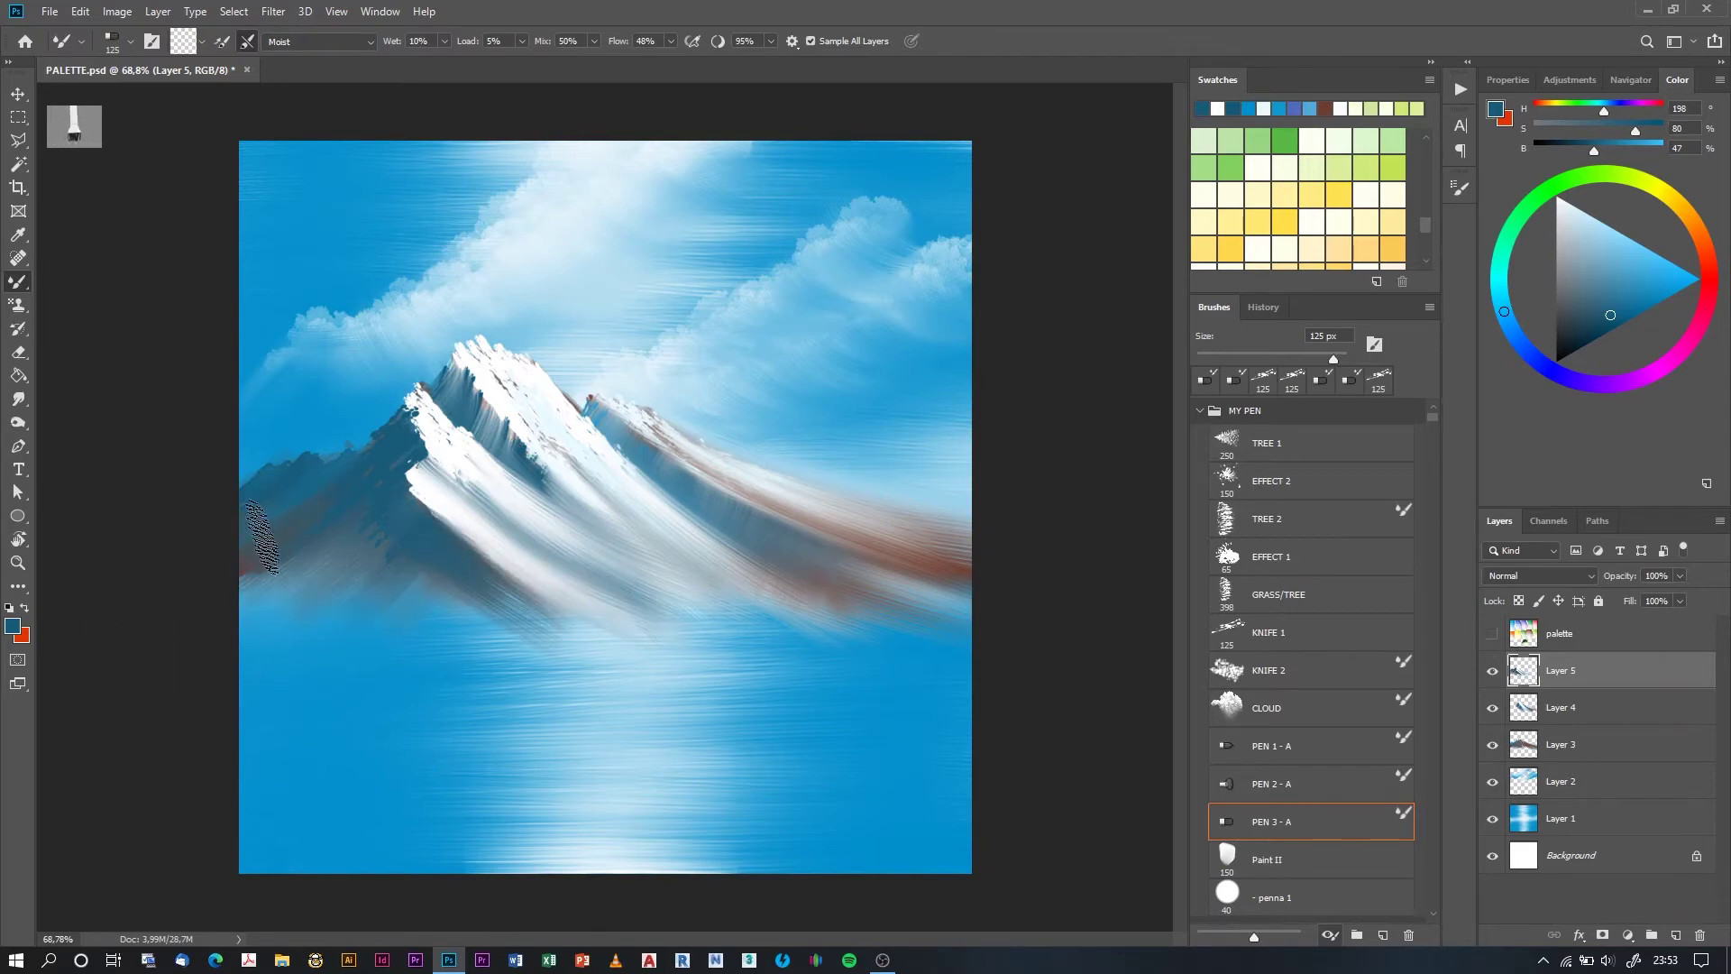
left_click_drag(357, 537, 253, 604)
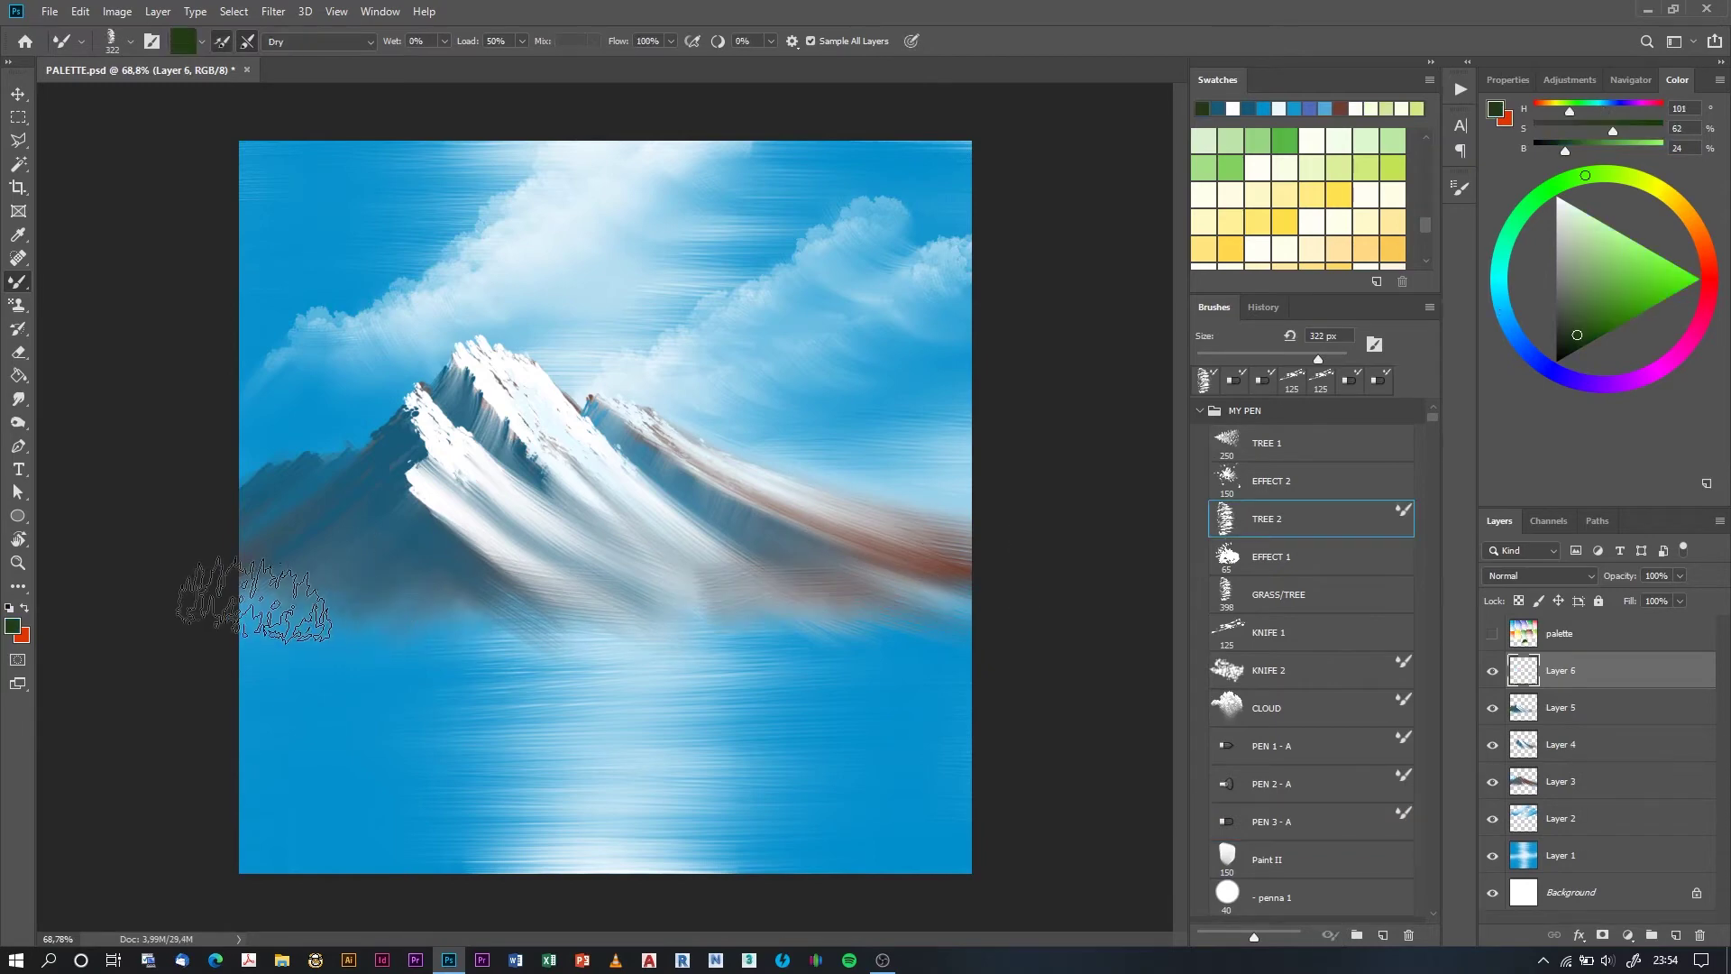
- Paint a dark green tree line along the mountain base with lighter green trees over it
mouse_move(253, 601)
left_mouse_down()
mouse_move(659, 597)
mouse_move(1006, 568)
mouse_move(802, 554)
mouse_move(700, 584)
left_mouse_up()
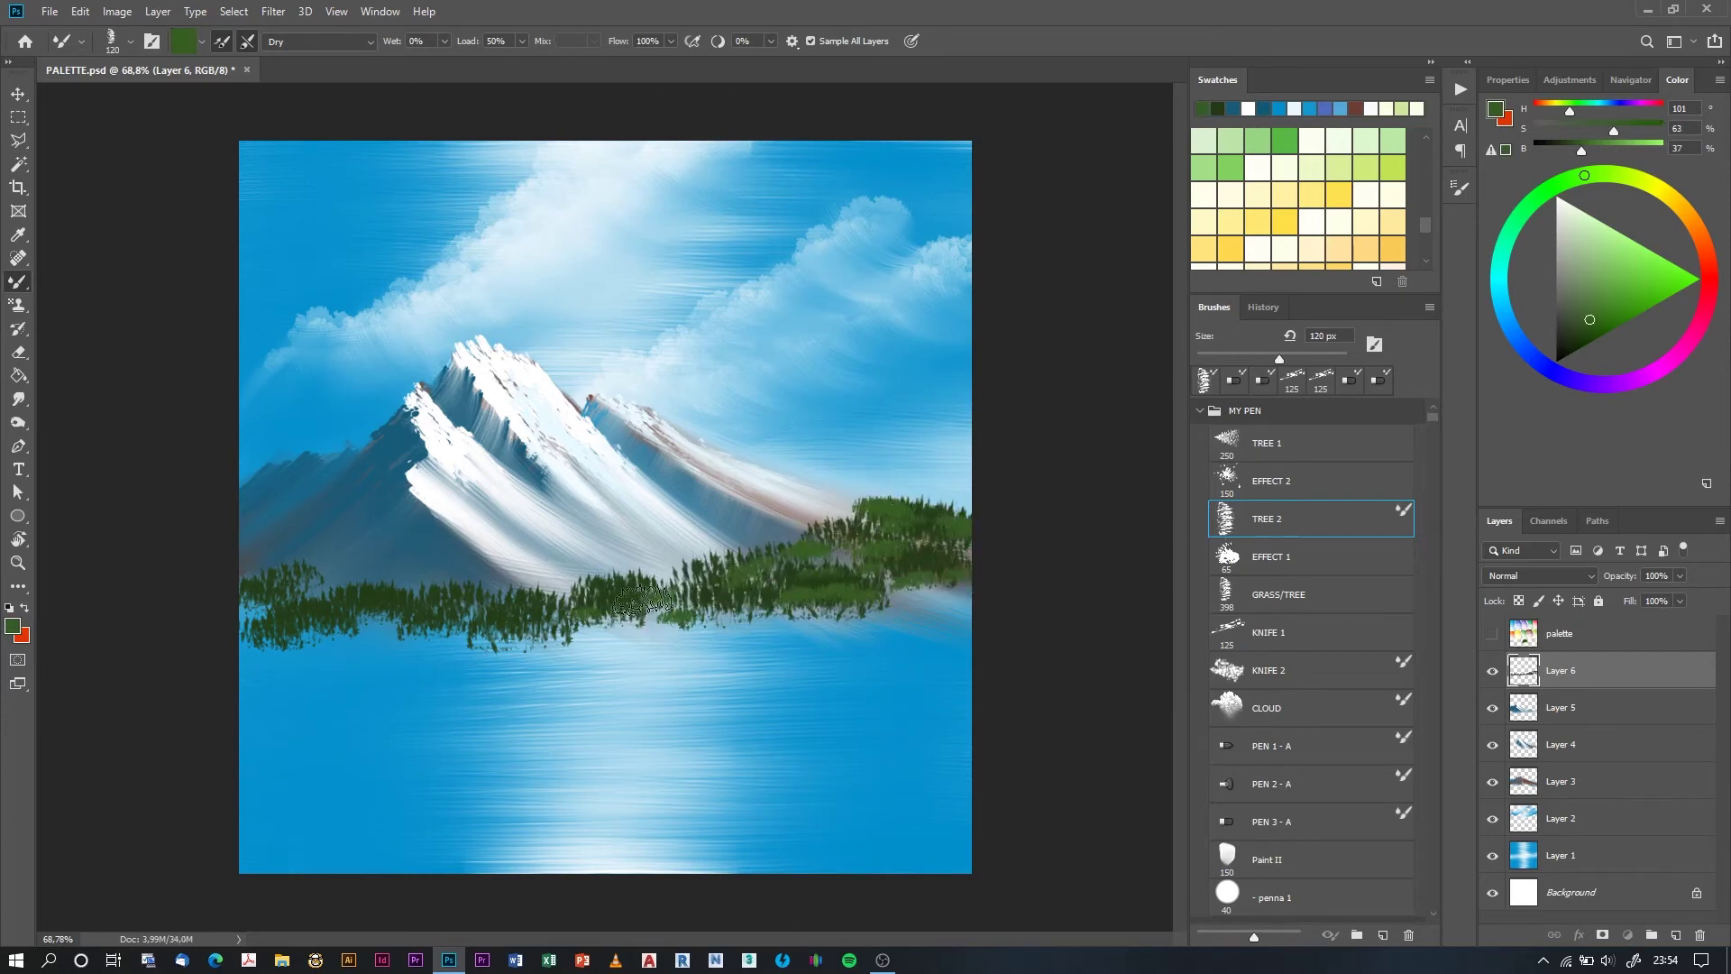
left_click_drag(582, 595, 423, 613)
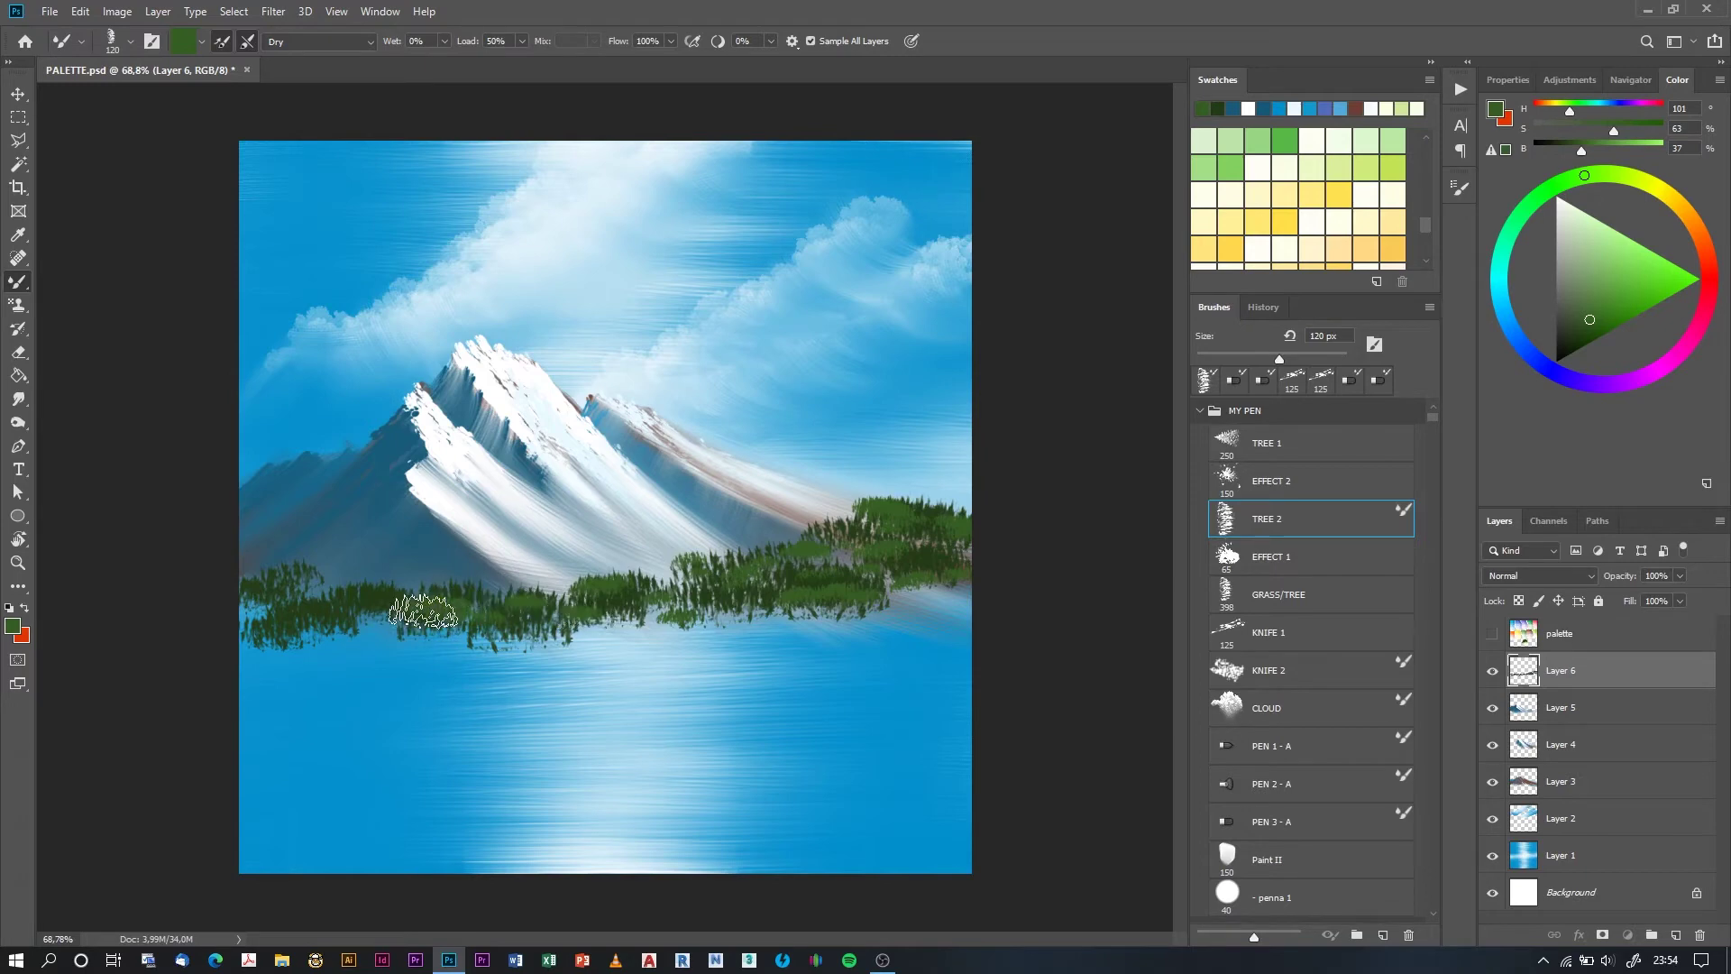
mouse_move(261, 613)
left_mouse_down()
mouse_move(667, 602)
mouse_move(969, 538)
left_mouse_up()
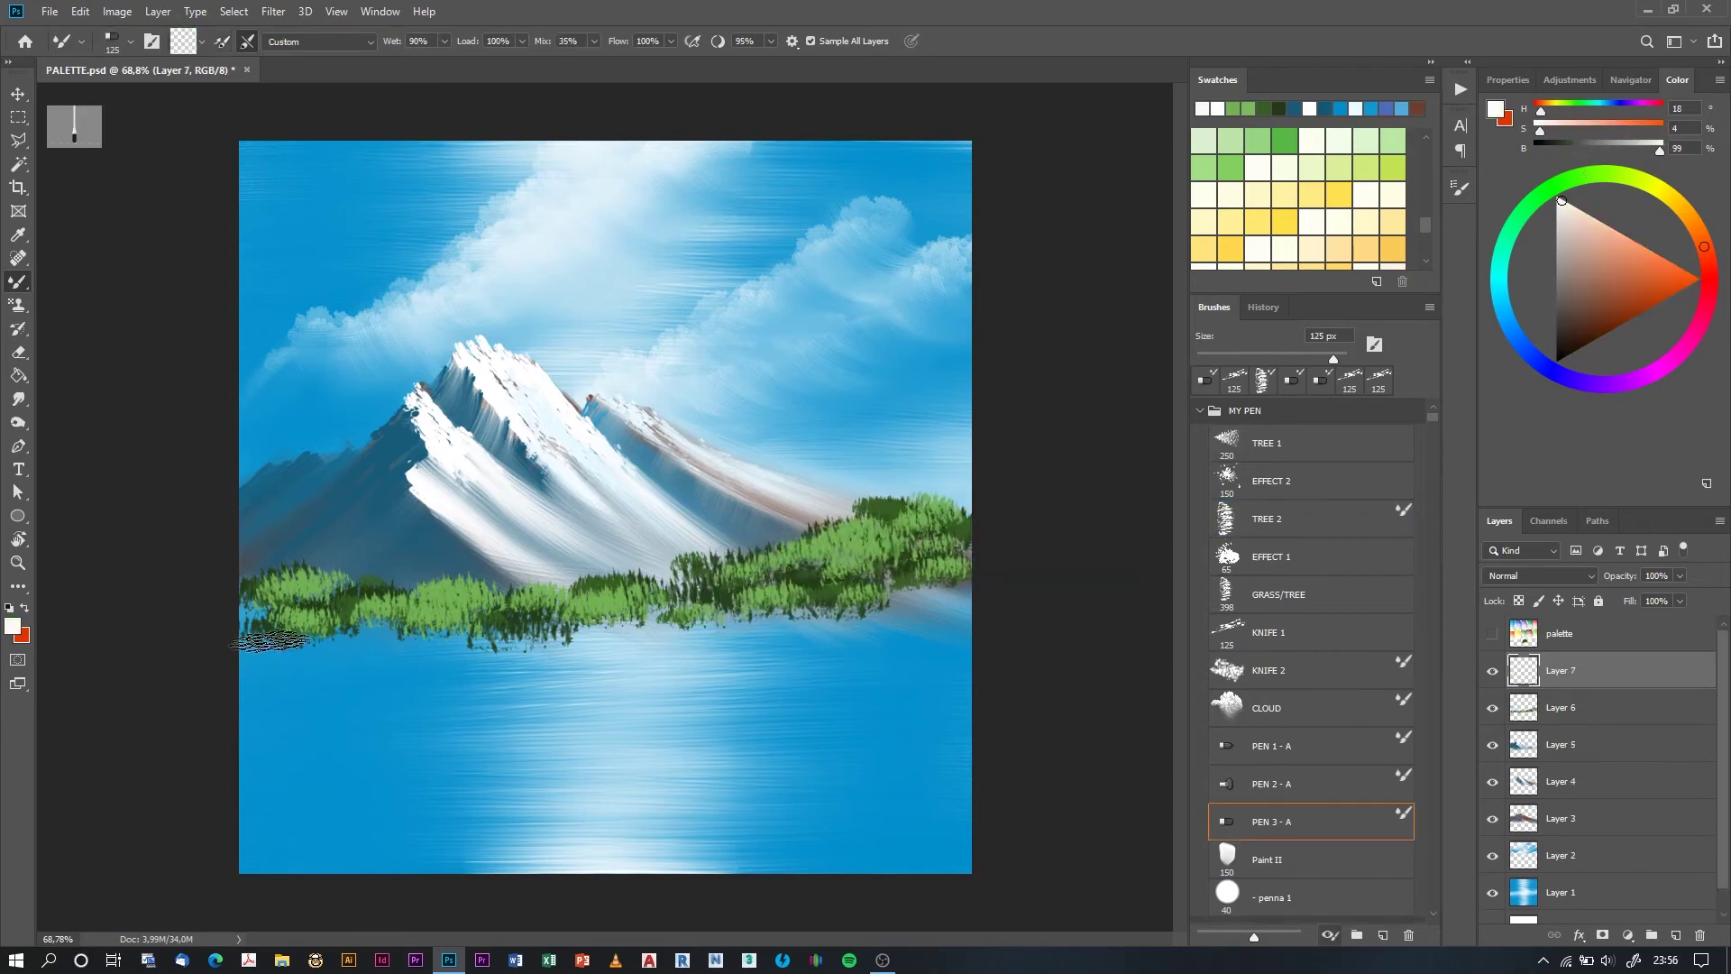
- Paint vertical tree reflections in the lake beneath the whole tree line
left_click_drag(271, 631, 288, 712)
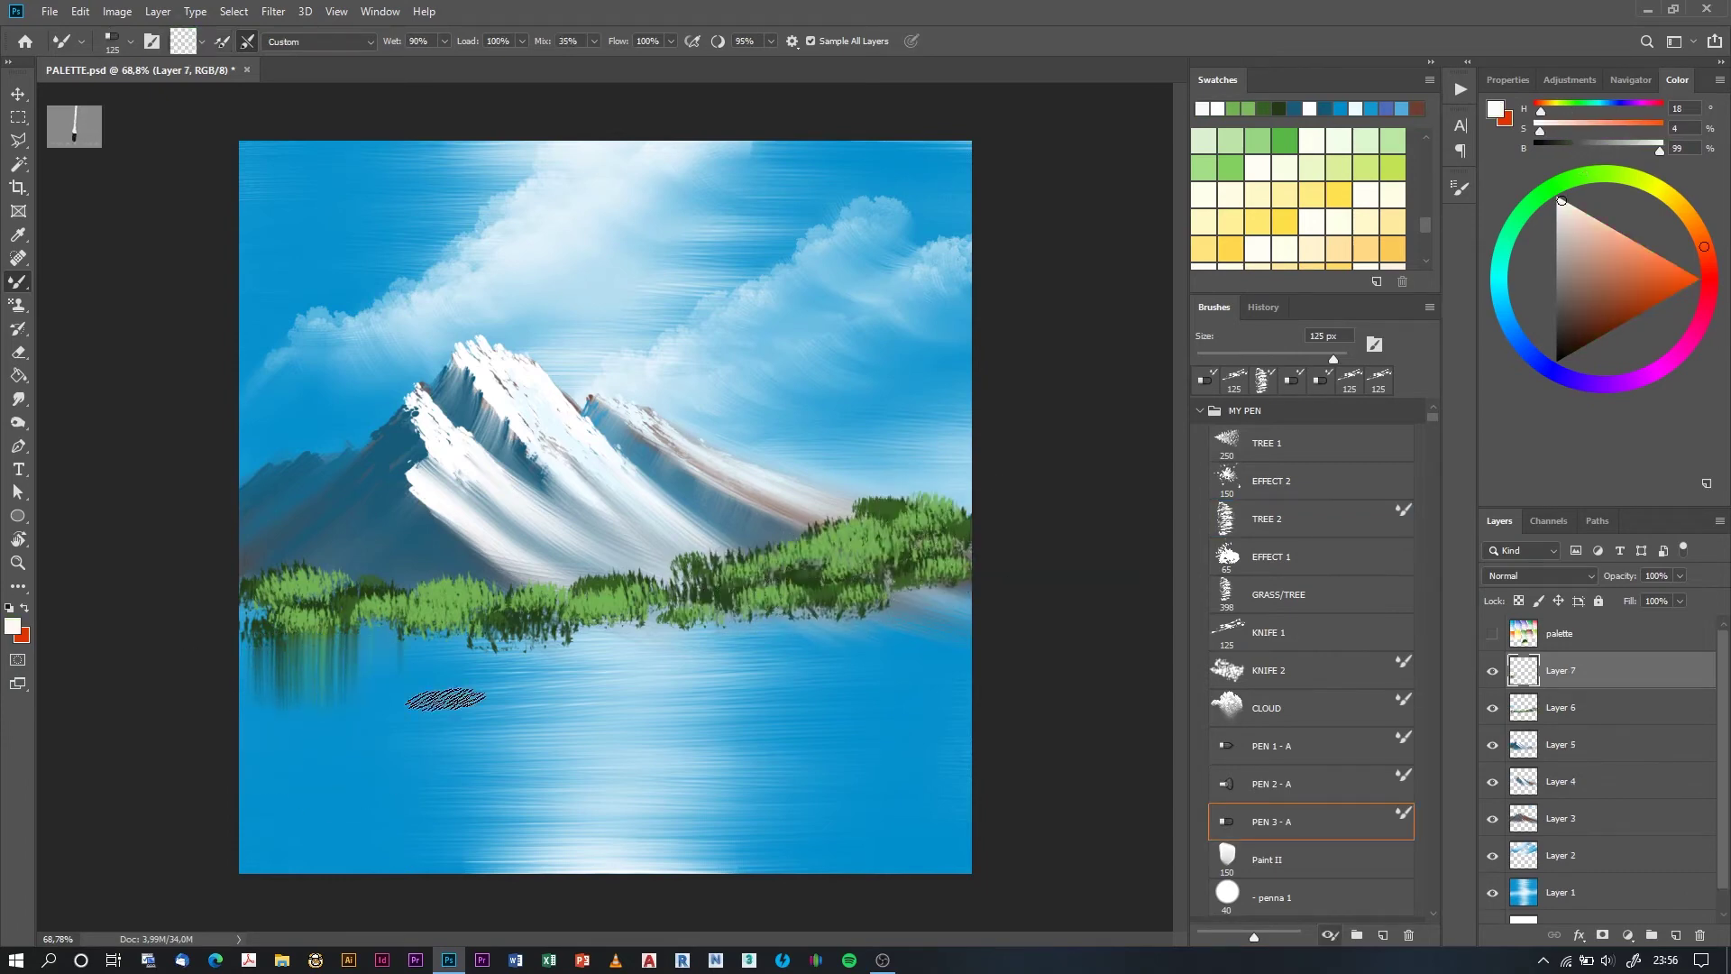
left_click_drag(541, 622, 523, 703)
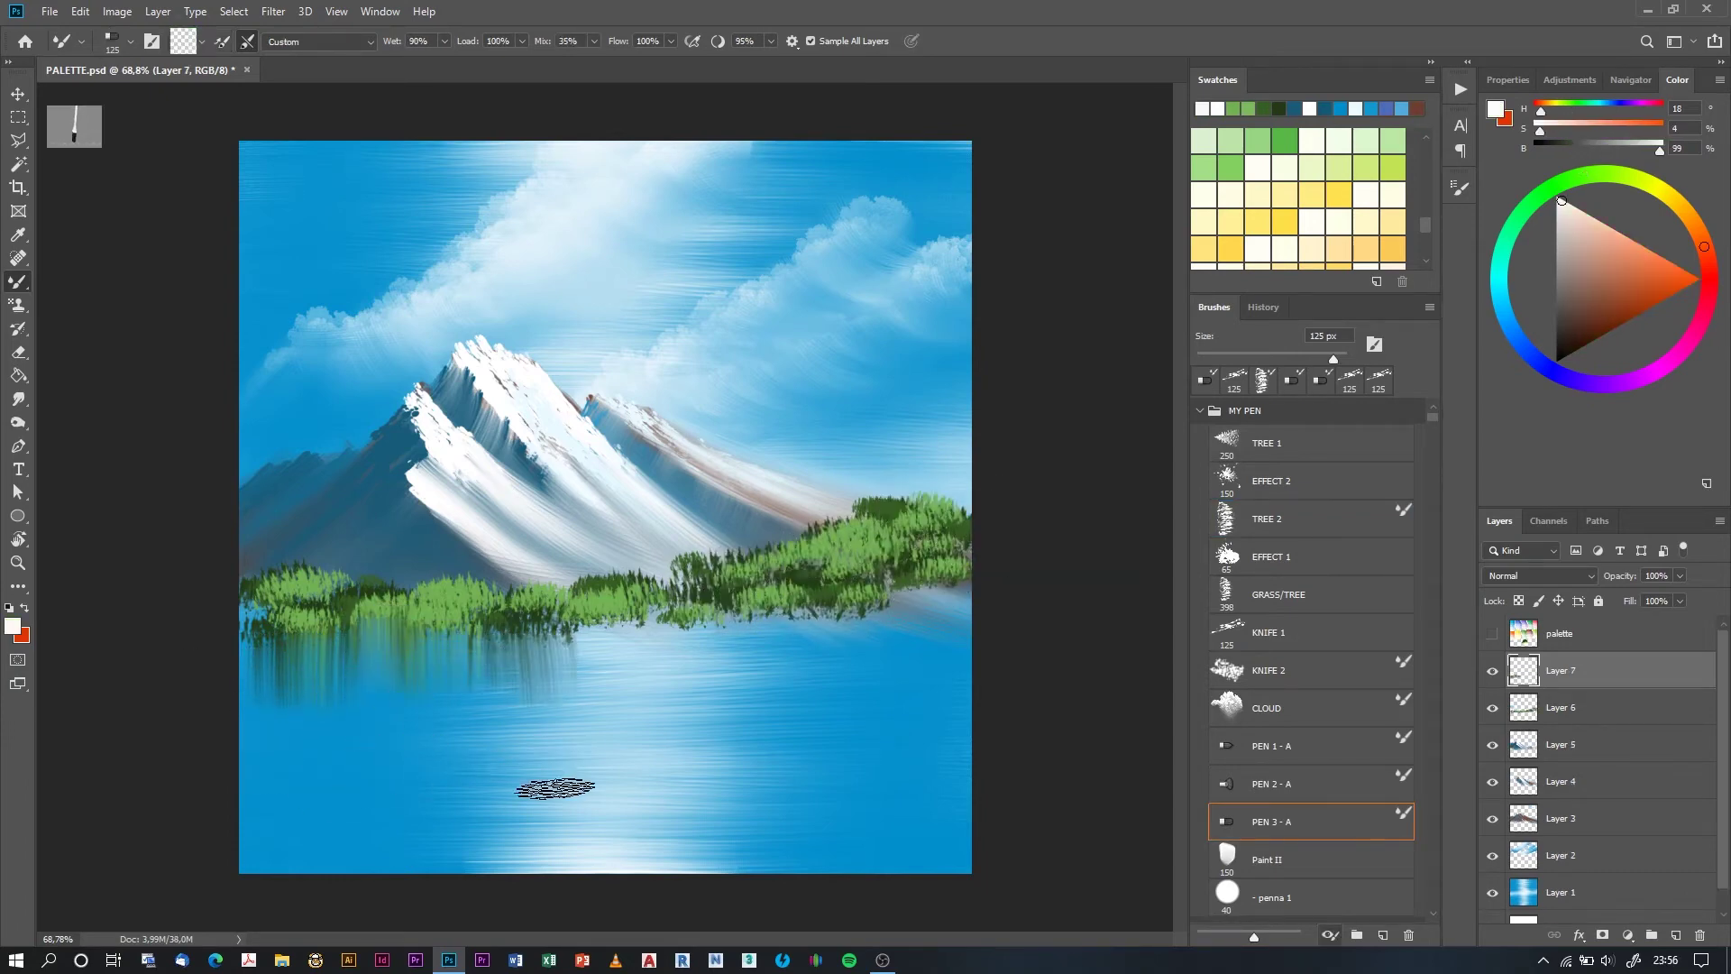
left_click_drag(595, 622, 631, 694)
mouse_move(667, 614)
left_mouse_down()
mouse_move(700, 606)
mouse_move(775, 681)
left_mouse_up()
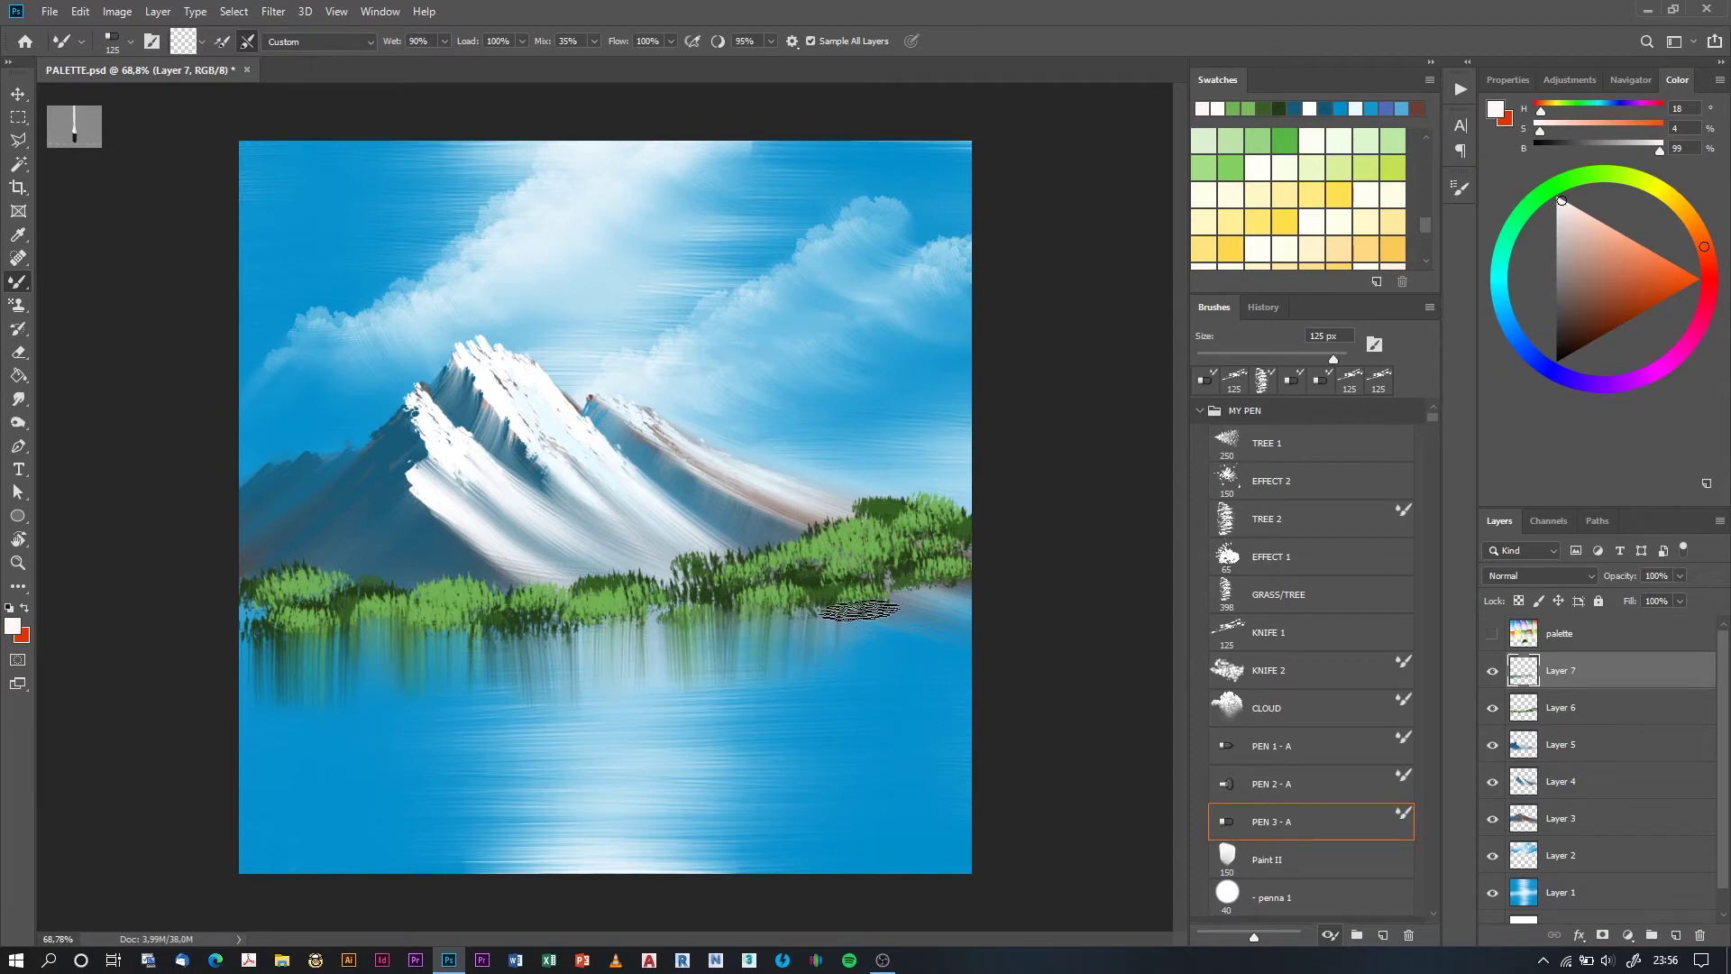
left_click_drag(857, 599, 929, 676)
- On a new layer, paint a pale white shoreline along the right and left shores with KNIFE 1
left_click(1676, 935)
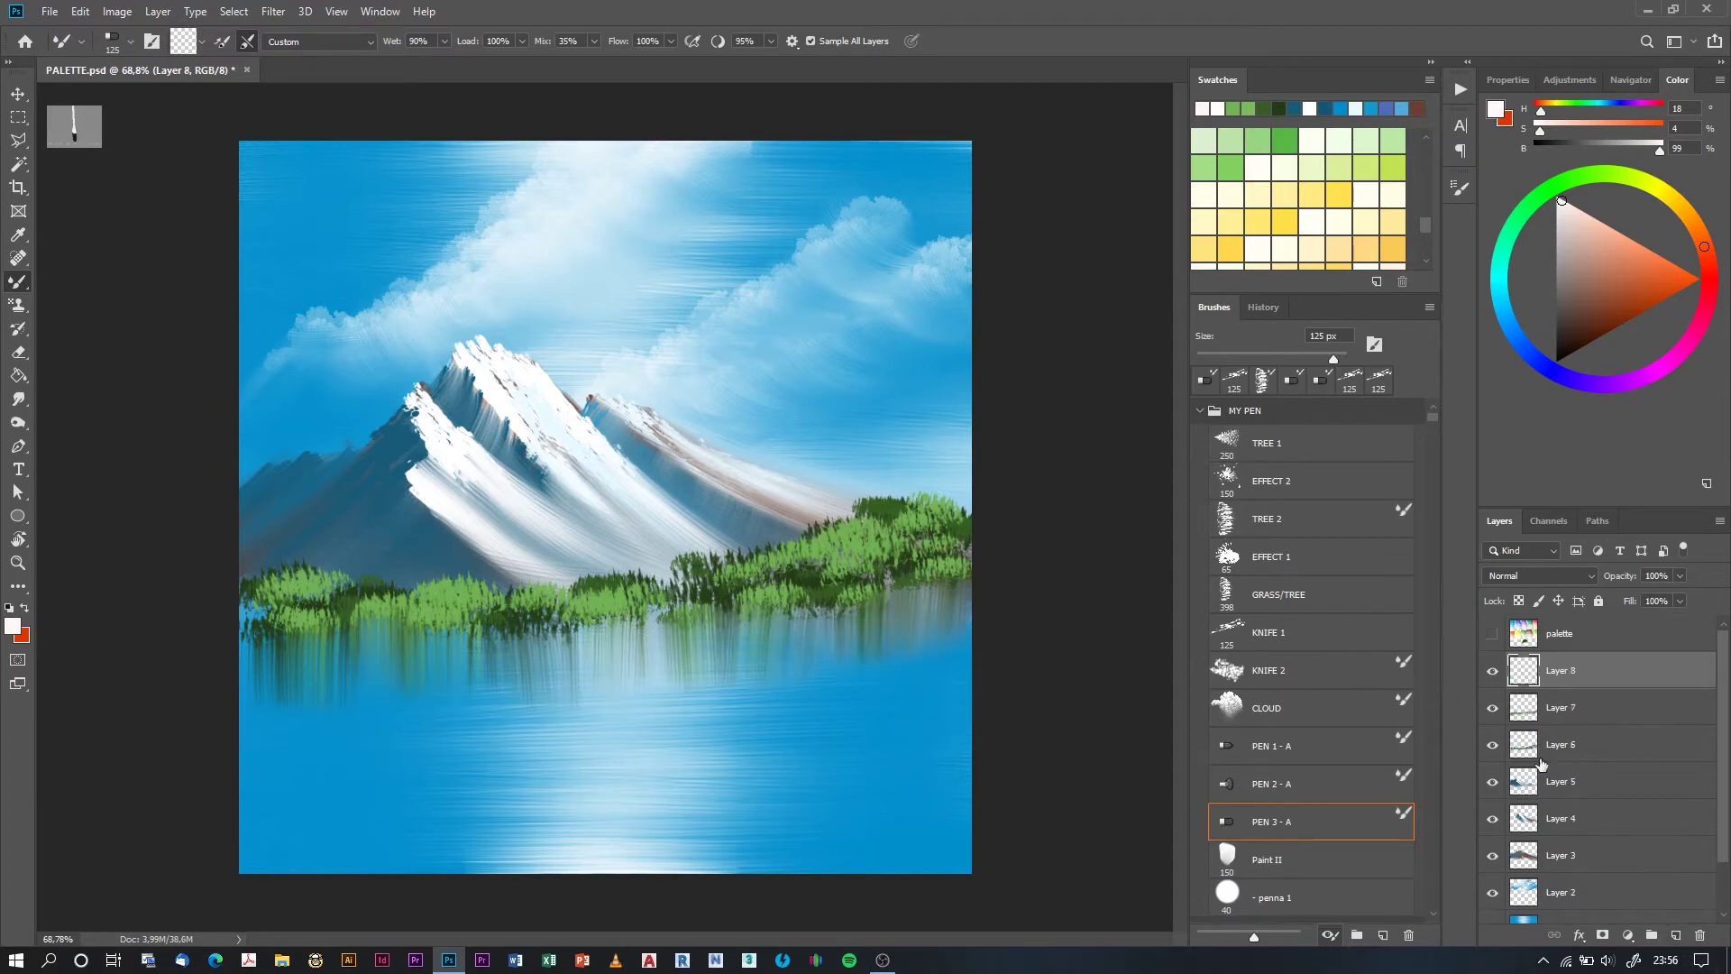
left_click(1280, 633)
left_click_drag(965, 584, 902, 605)
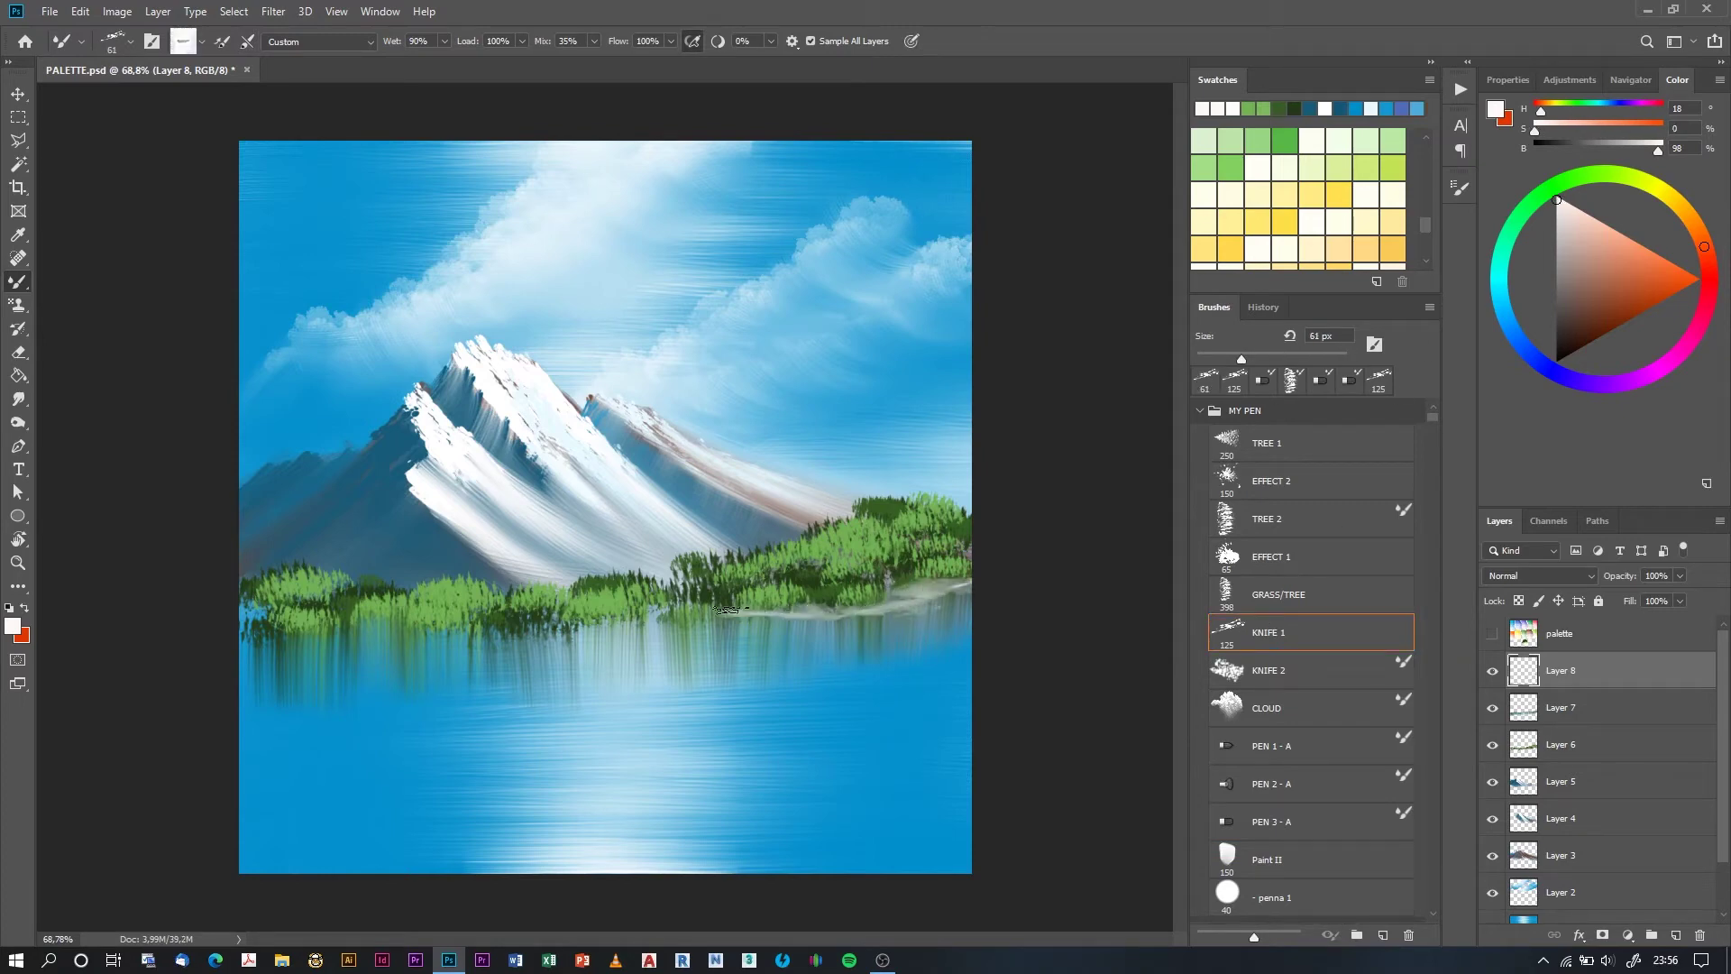
left_click_drag(704, 614, 343, 624)
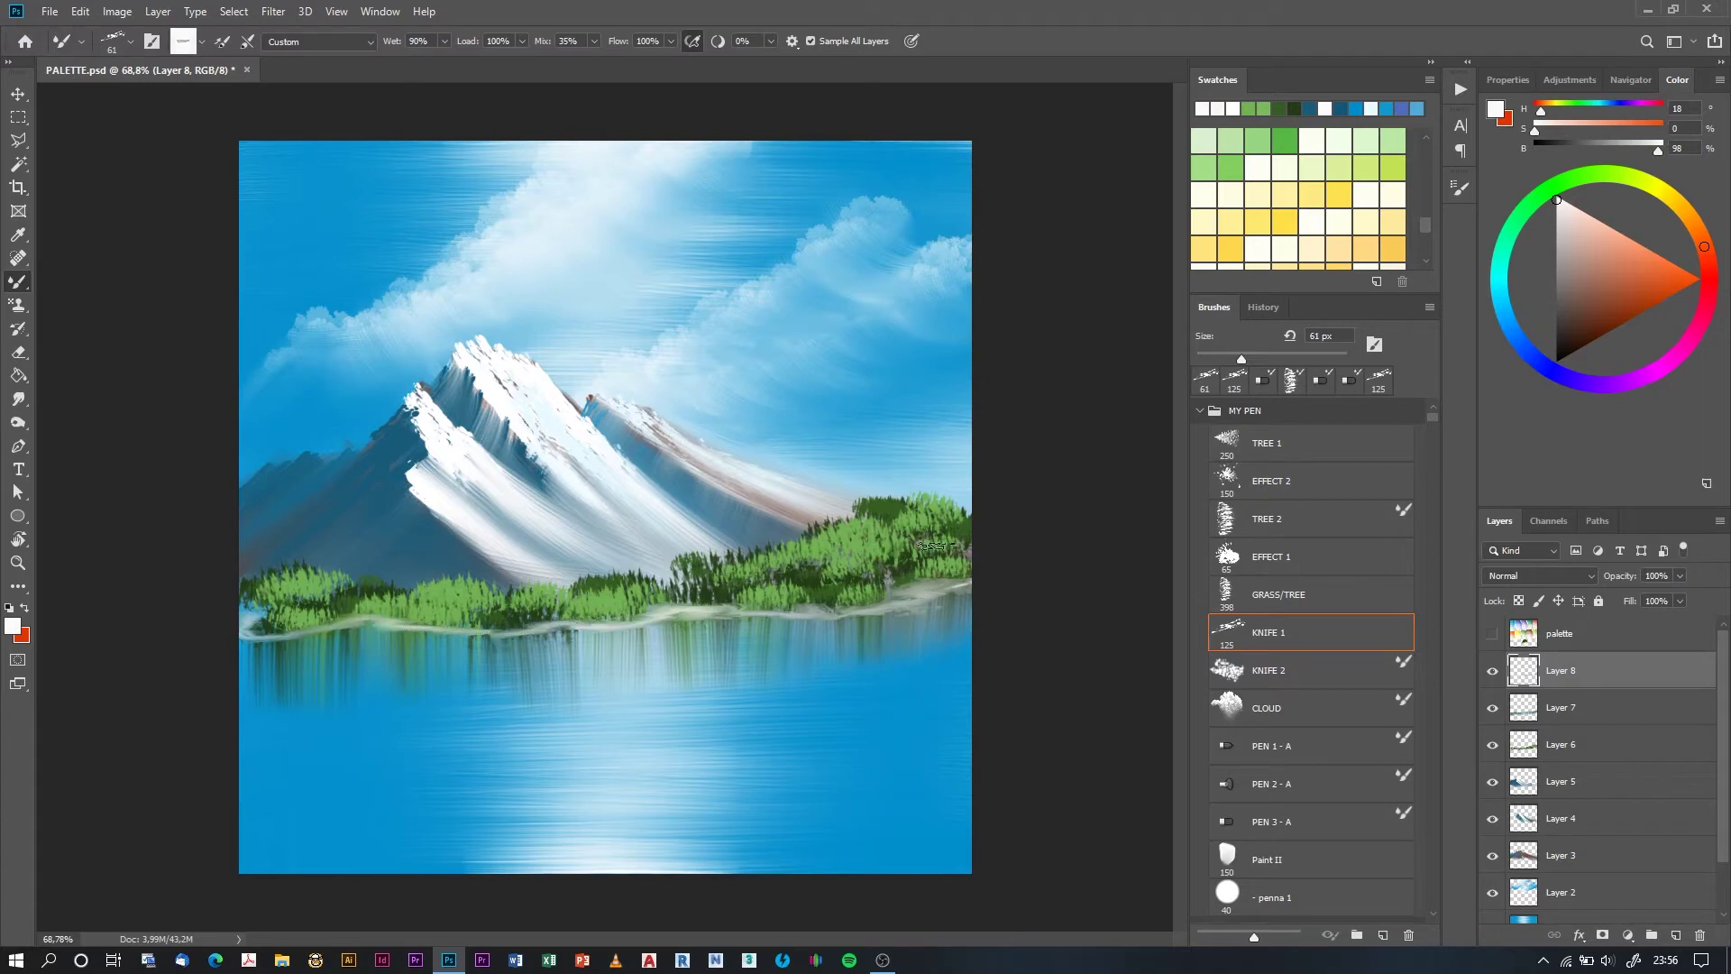
- Set the brush size to 25 px and the paint mix to Dry
right_click(990, 586)
right_click(956, 639)
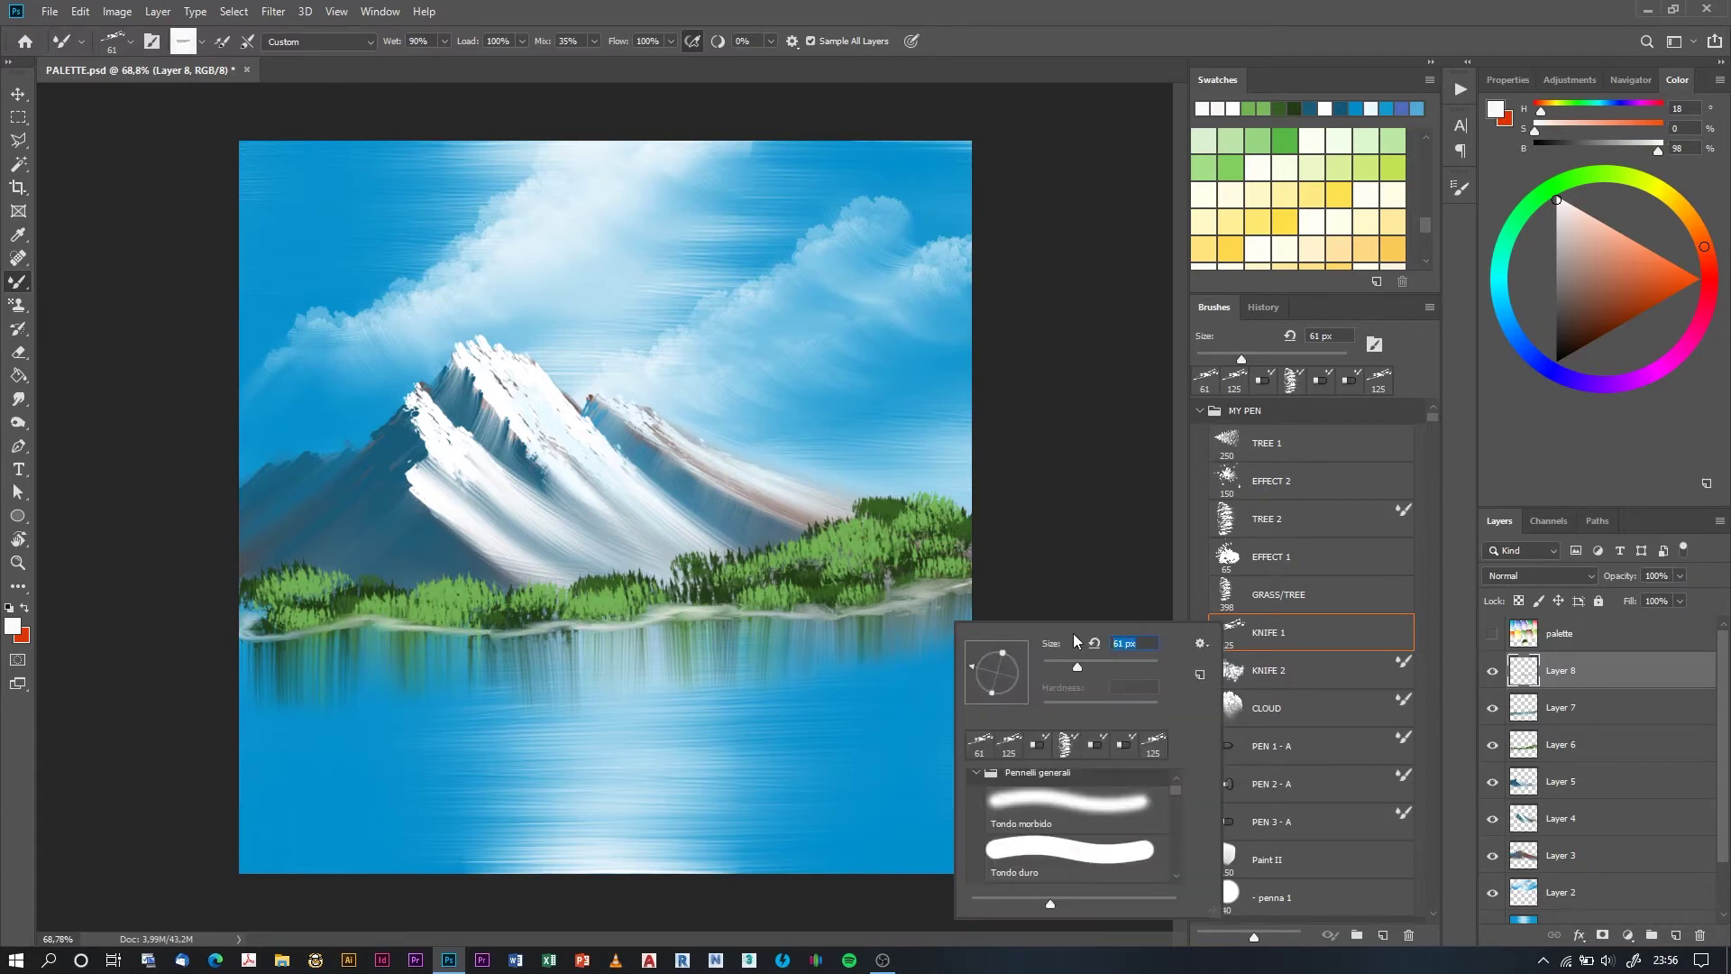
type("25")
key("Return")
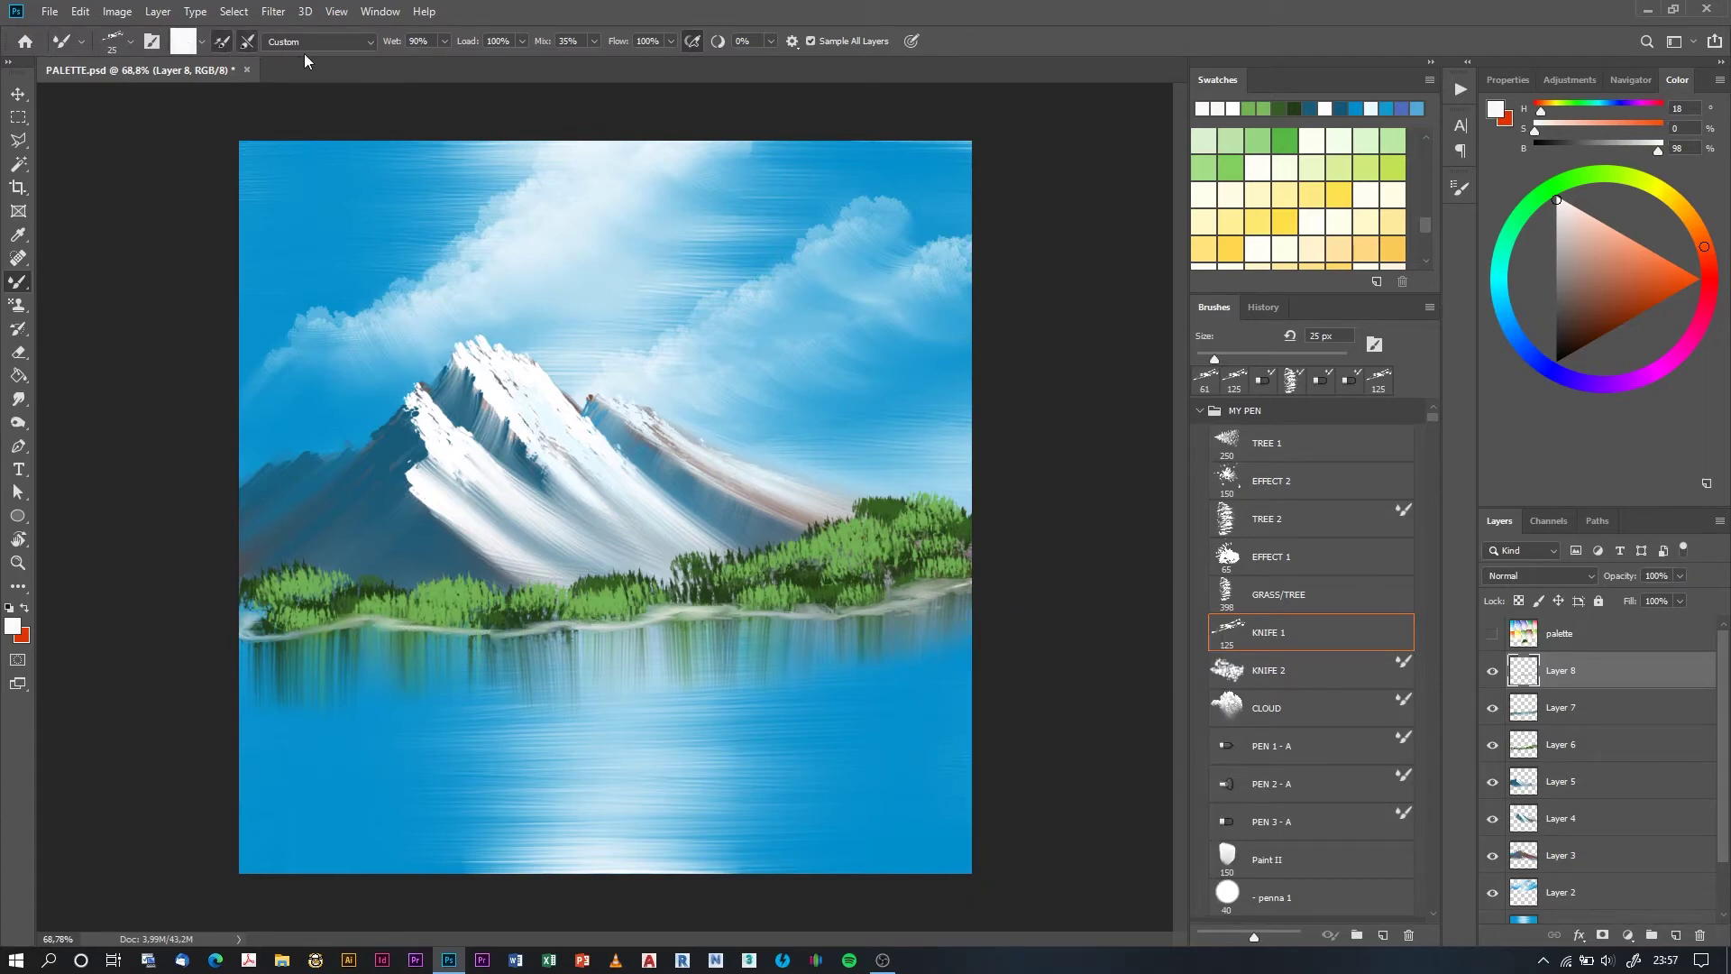
left_click(316, 42)
left_click(298, 70)
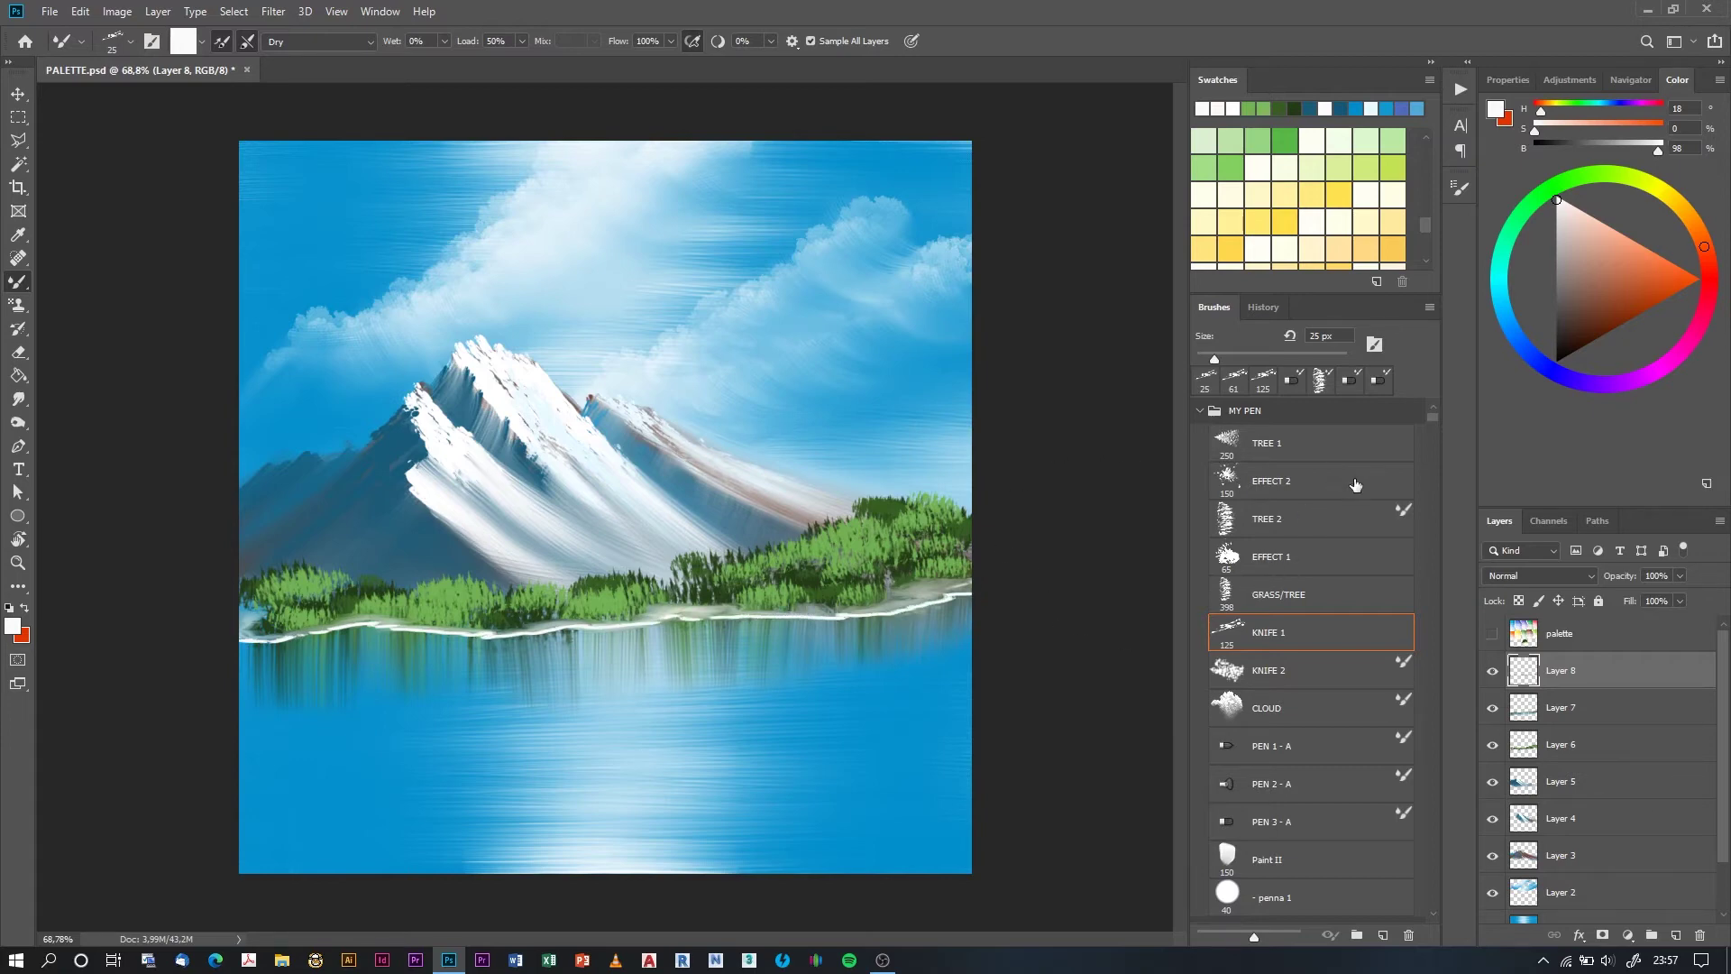
- On a new layer, paint soft white mist with the CLOUD brush along the left tree line and mountain base
key("ctrl+shift+alt+n")
left_click(1267, 707)
mouse_move(270, 559)
left_mouse_down()
mouse_move(451, 595)
mouse_move(528, 517)
left_mouse_up()
mouse_move(411, 539)
left_mouse_down()
mouse_move(270, 532)
mouse_move(503, 541)
mouse_move(541, 577)
mouse_move(612, 588)
mouse_move(888, 488)
mouse_move(902, 528)
mouse_move(787, 550)
left_mouse_up()
- With a smaller CLOUD brush, add mist to the slope and right trees, then sweep brown across the lower-right water
key("bracketleft")
key("bracketleft")
key("bracketleft")
left_click_drag(451, 401, 554, 494)
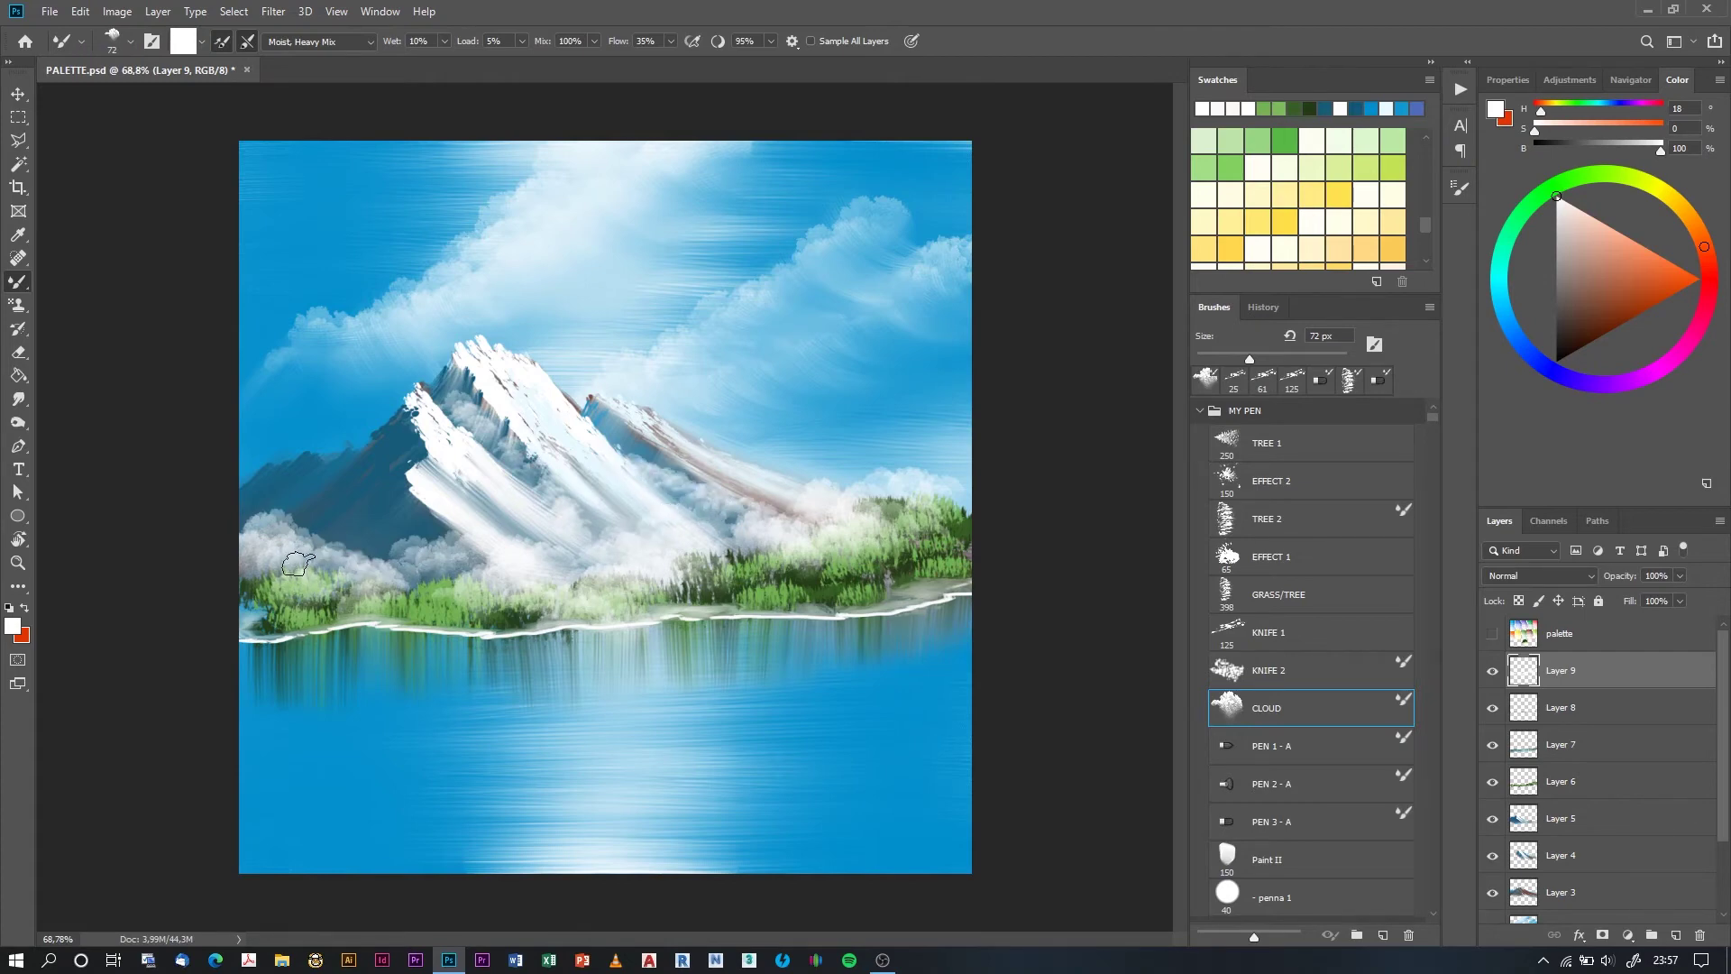
left_click_drag(947, 532, 982, 555)
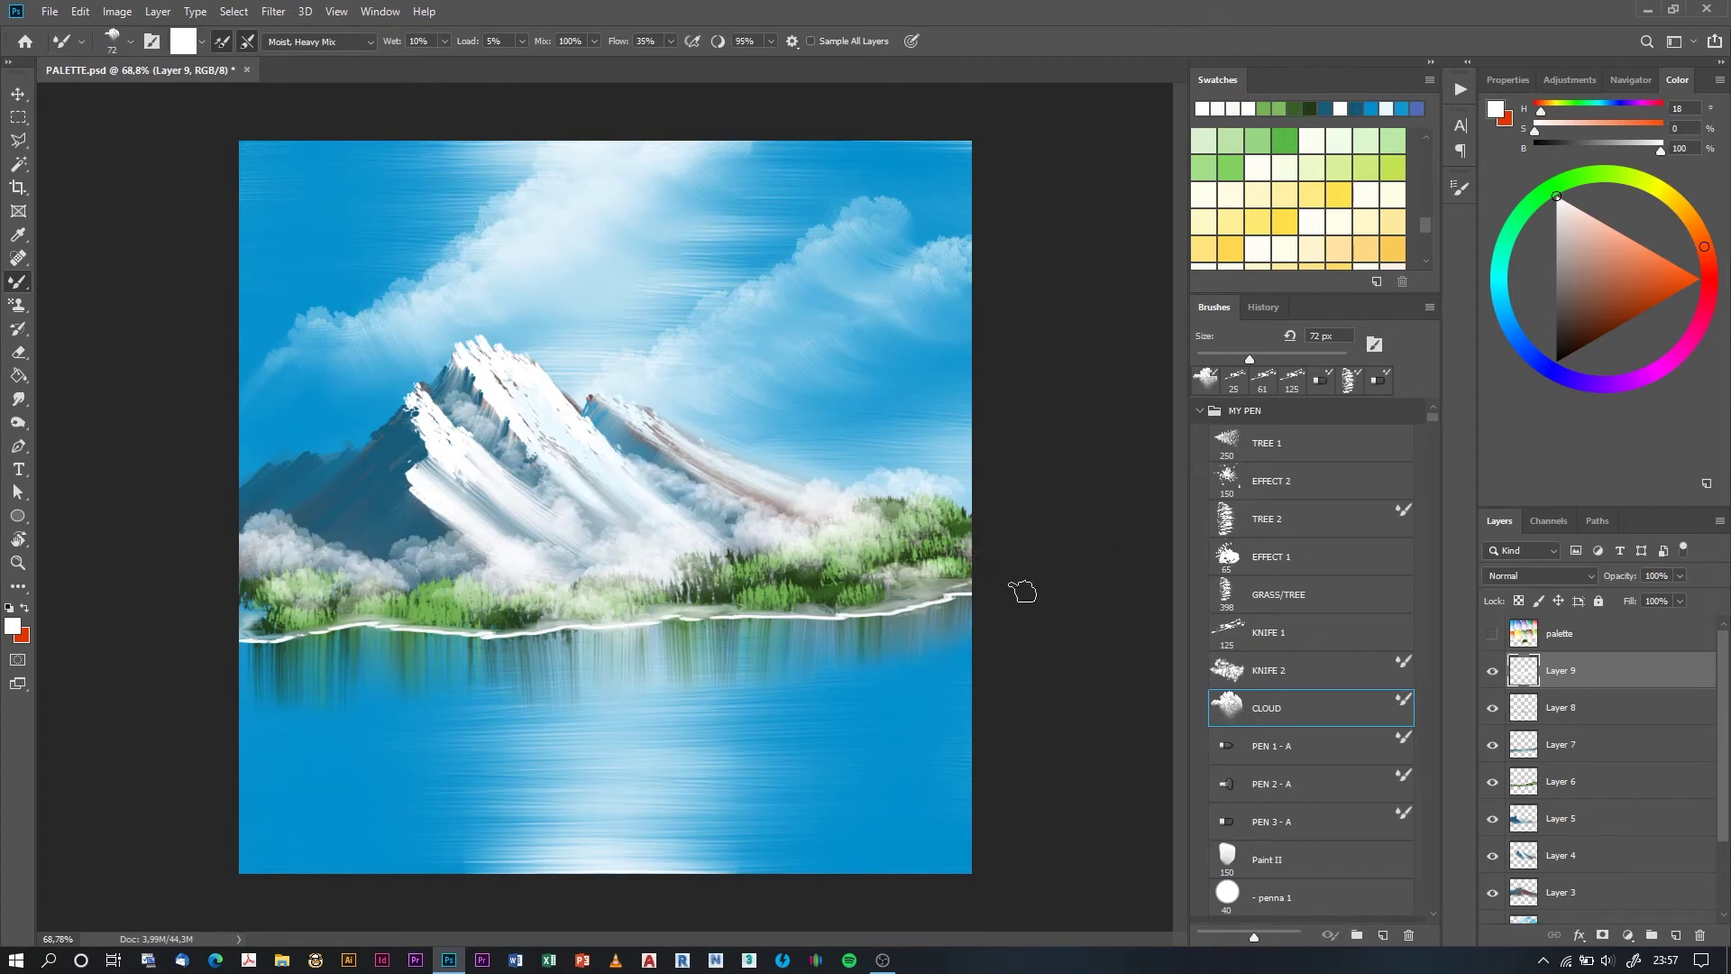
mouse_move(965, 729)
left_mouse_down()
mouse_move(735, 768)
mouse_move(703, 803)
mouse_move(983, 791)
left_mouse_up()
- Paint brown banks in both lower corners, then sample a light grey-green and set the paint mix to Dry
left_click_drag(899, 836, 1006, 830)
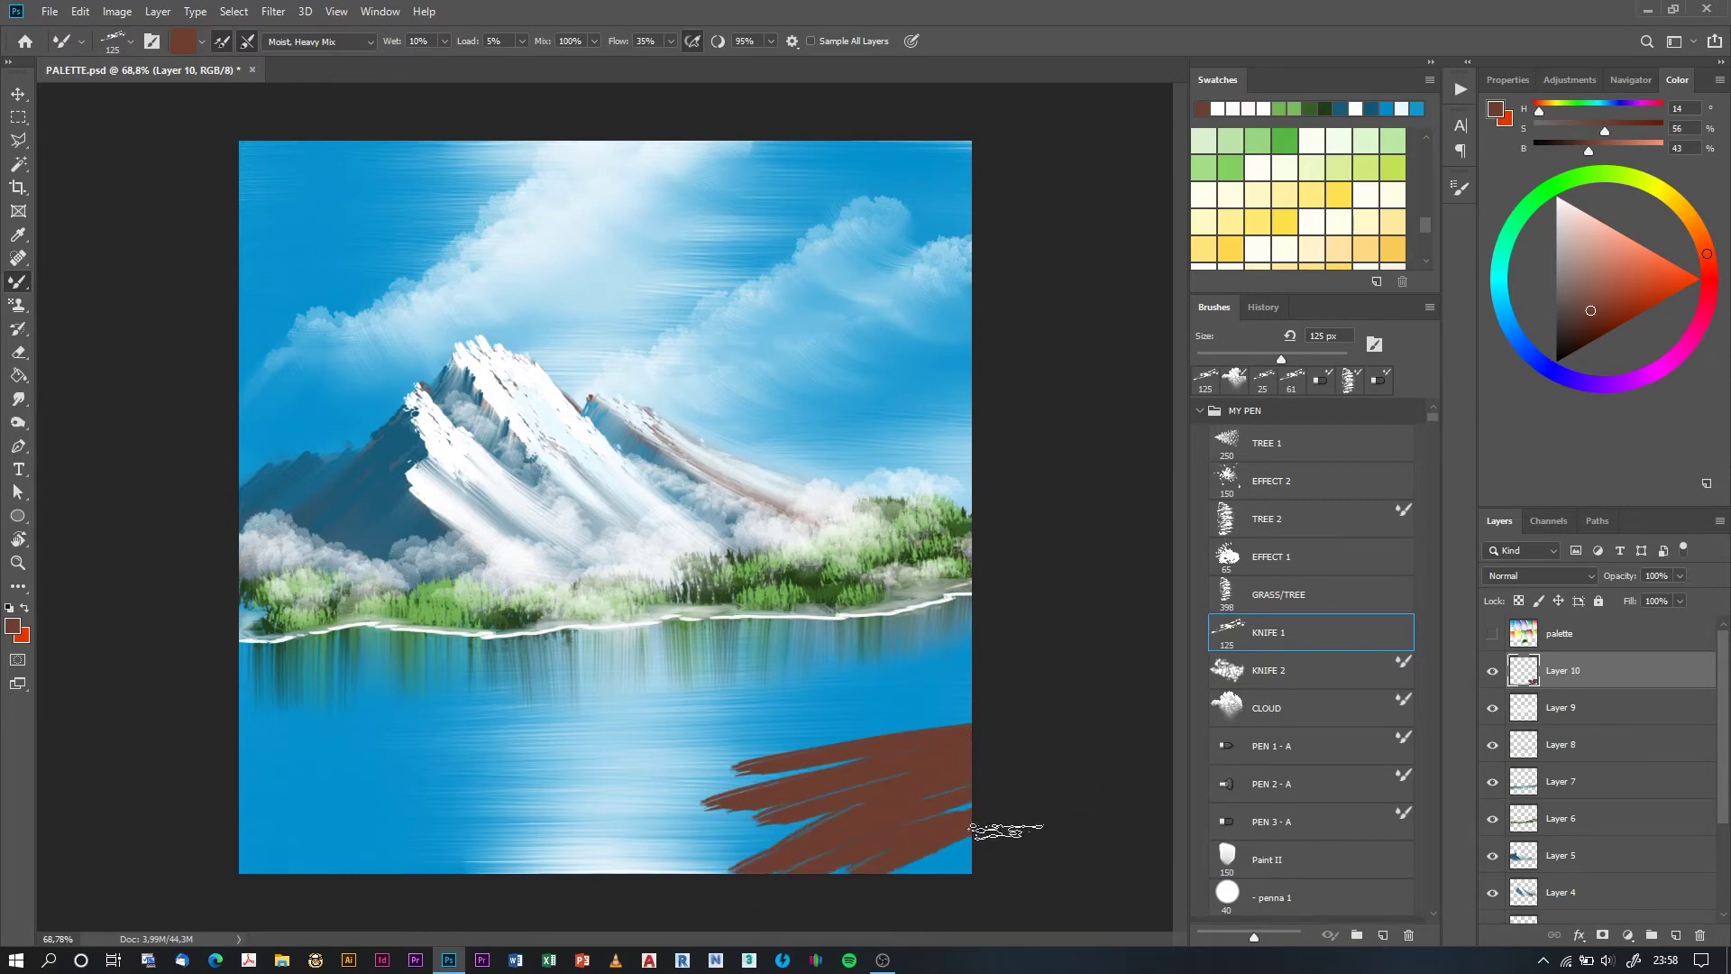
left_click_drag(223, 841, 371, 790)
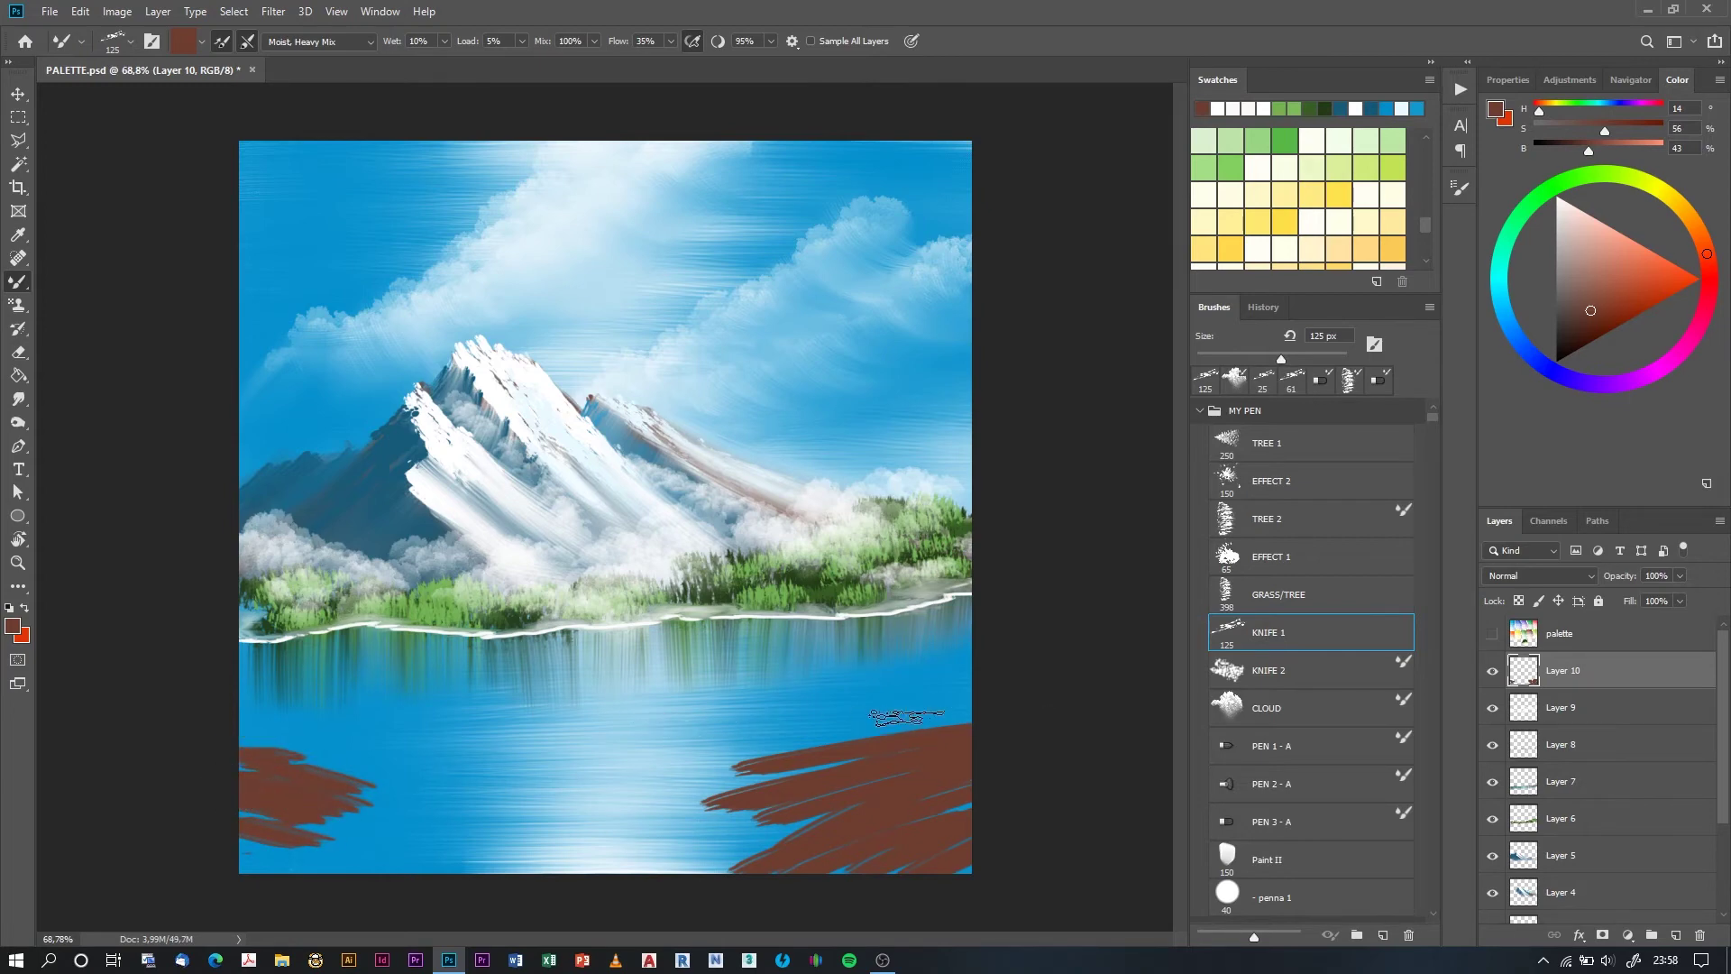
left_click(663, 617, "alt")
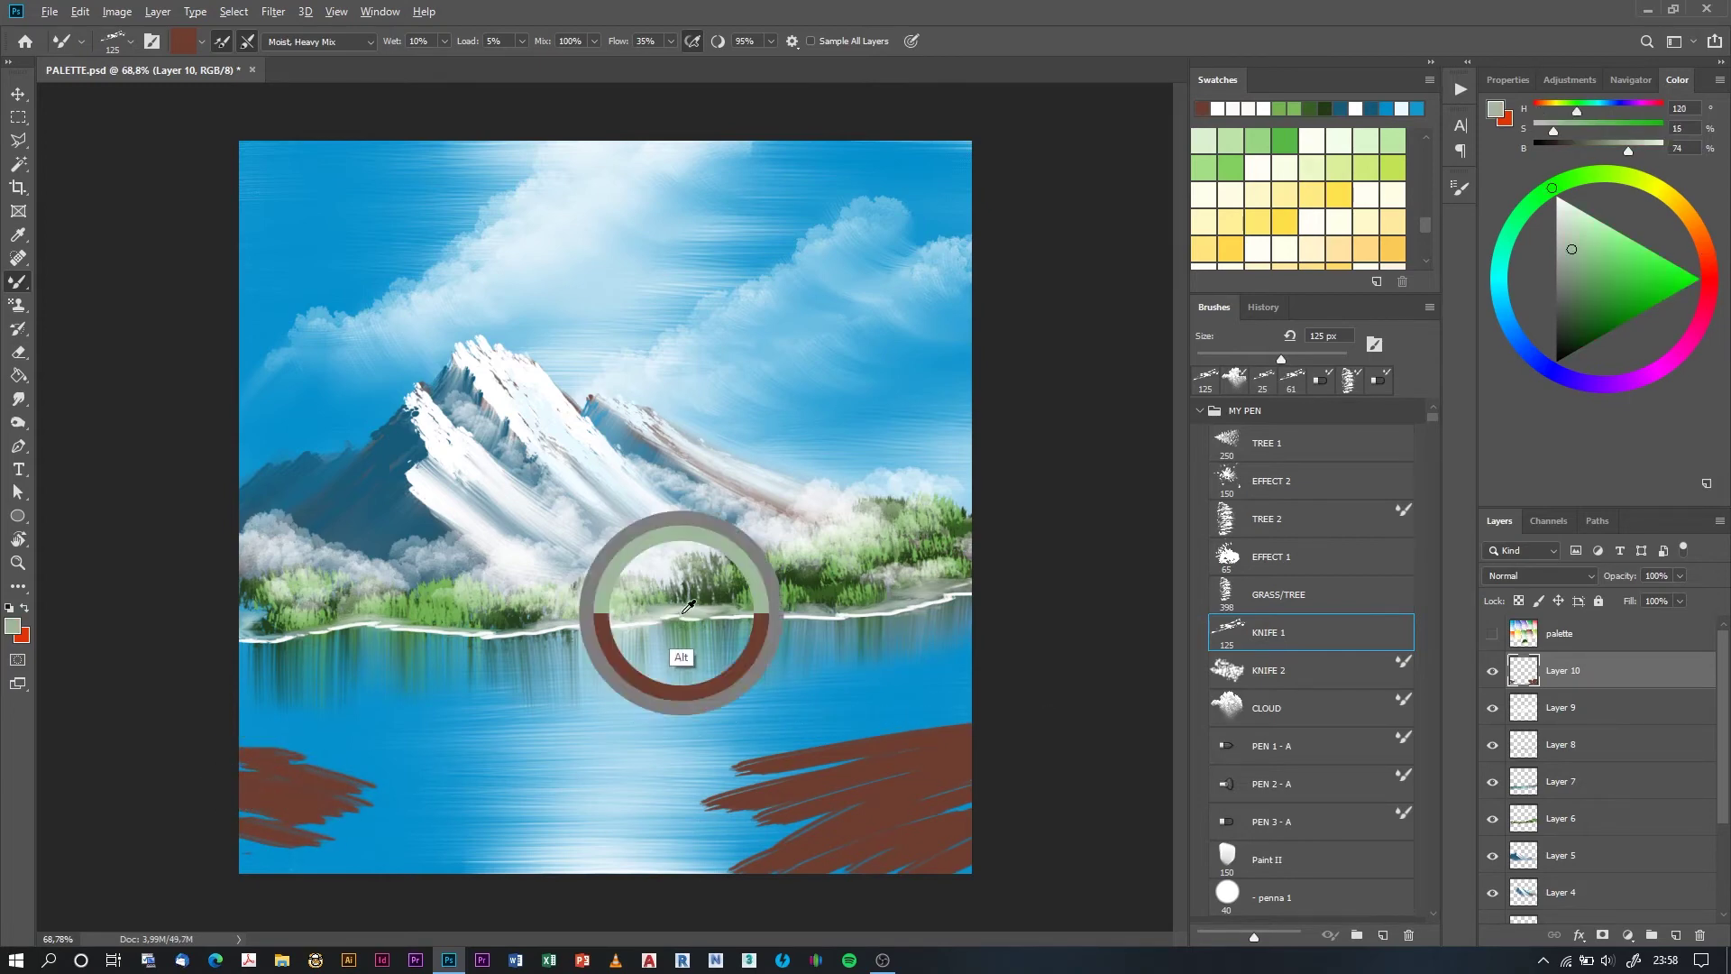
left_click(320, 42)
left_click(297, 109)
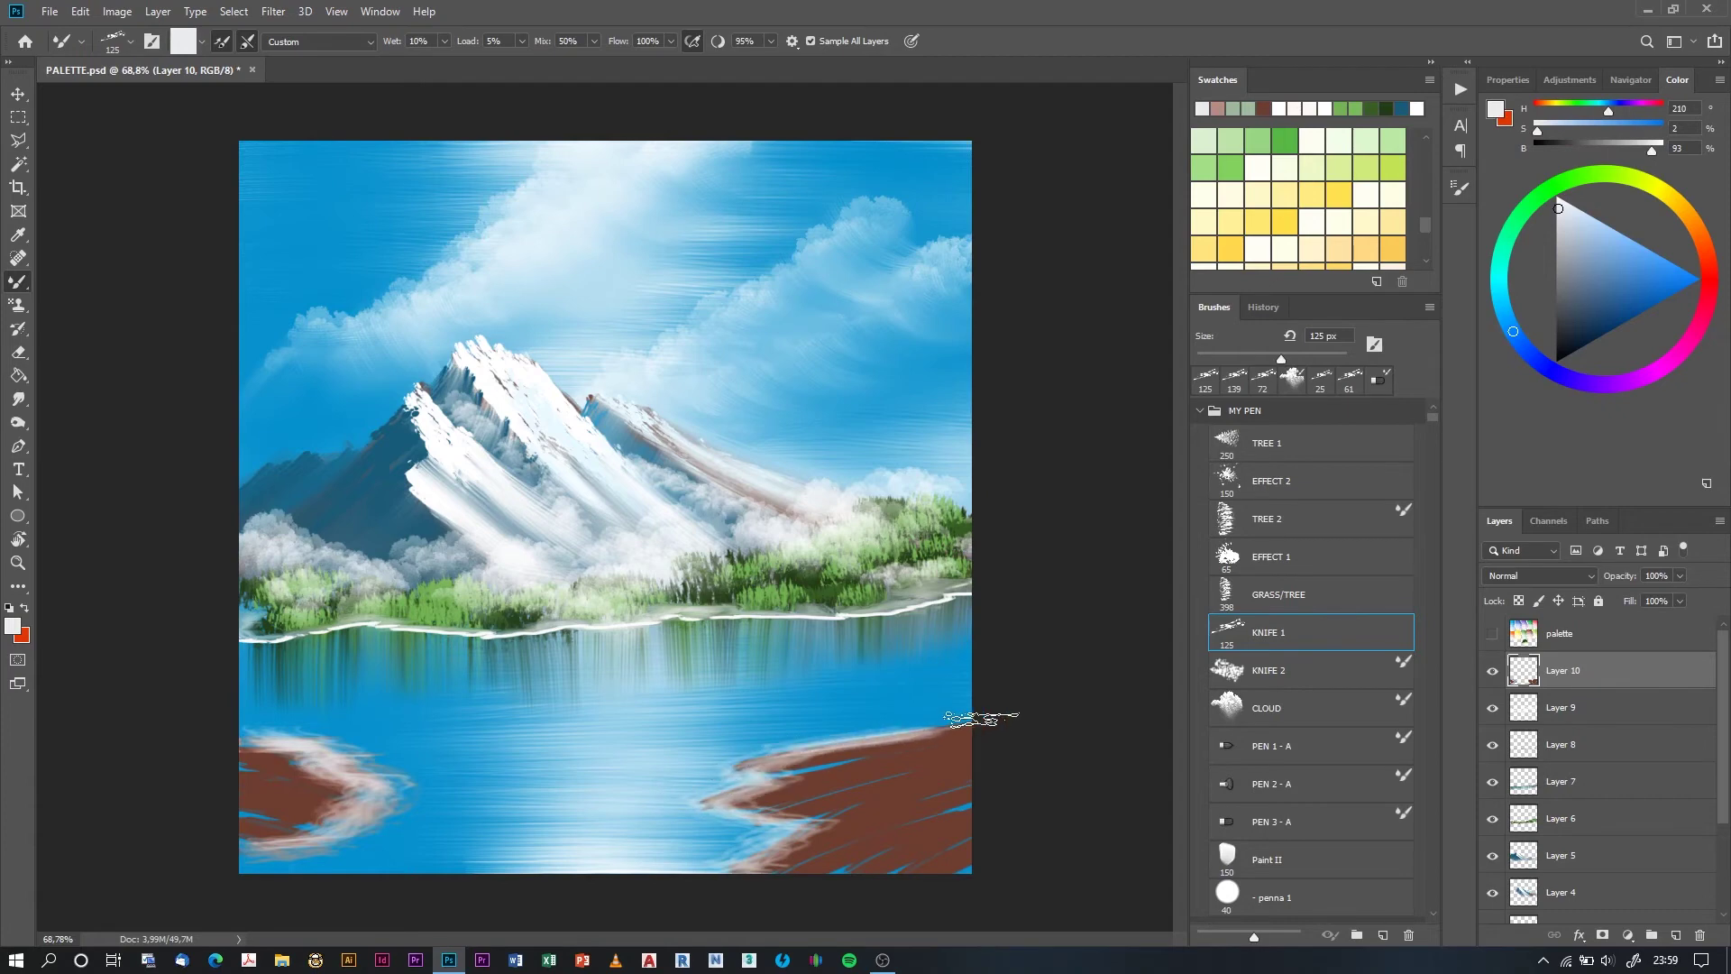
left_click(320, 41)
left_click(297, 79)
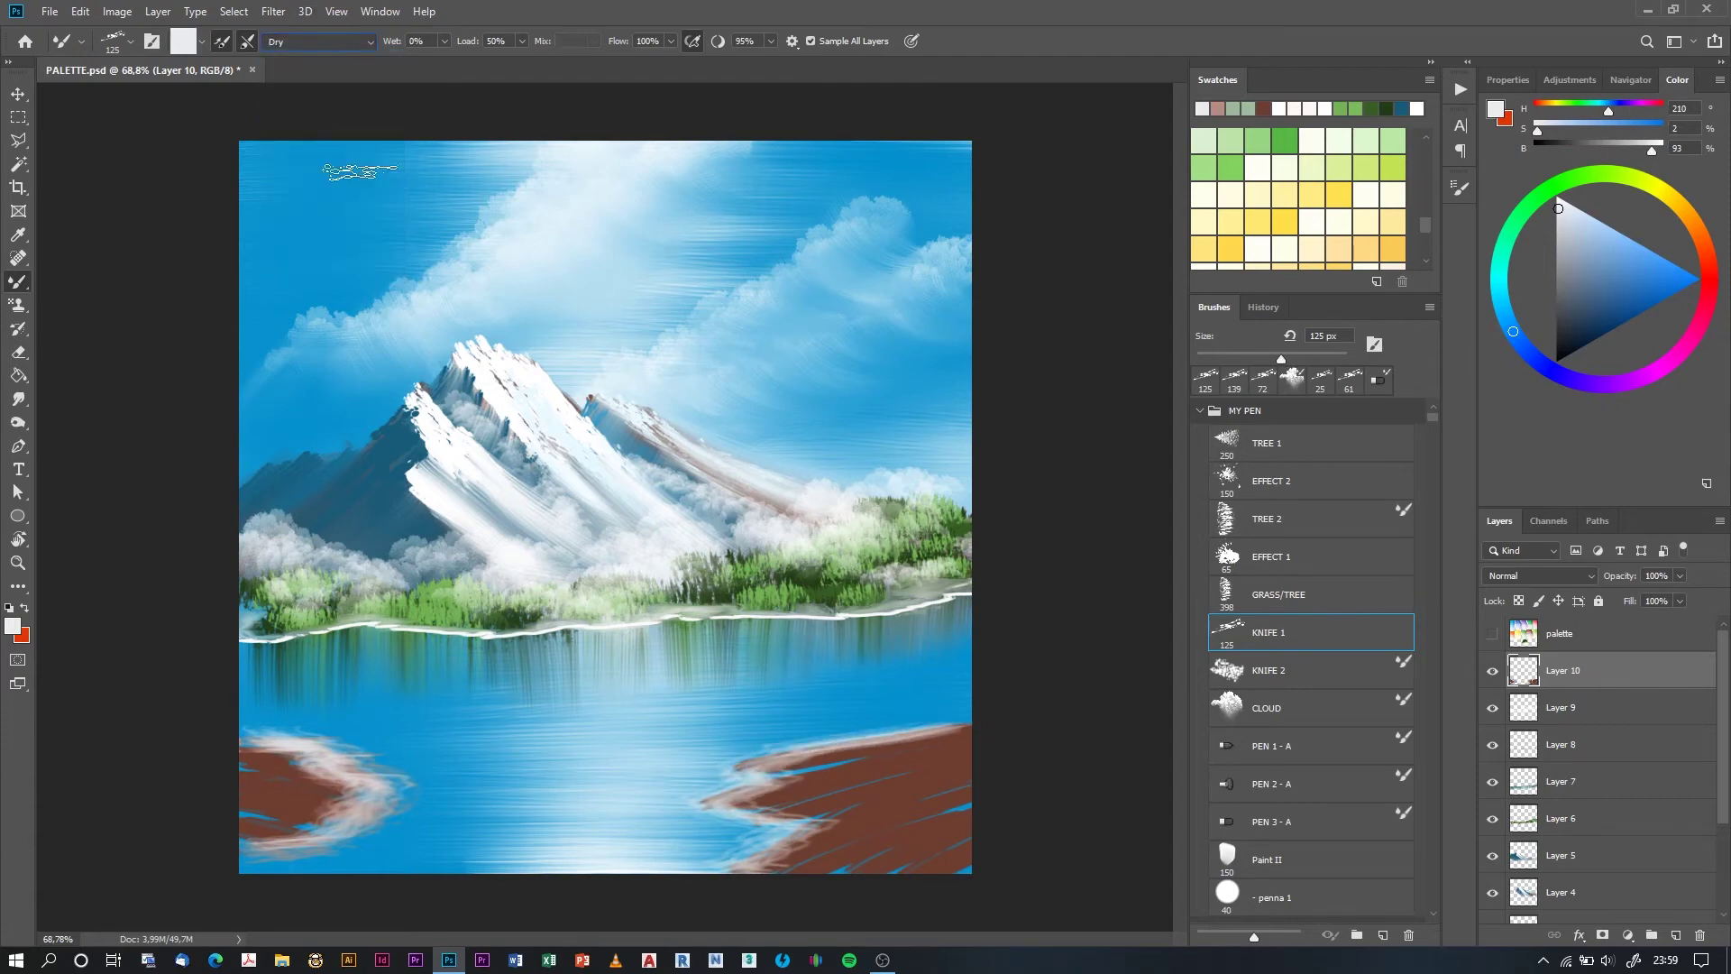
right_click(658, 689)
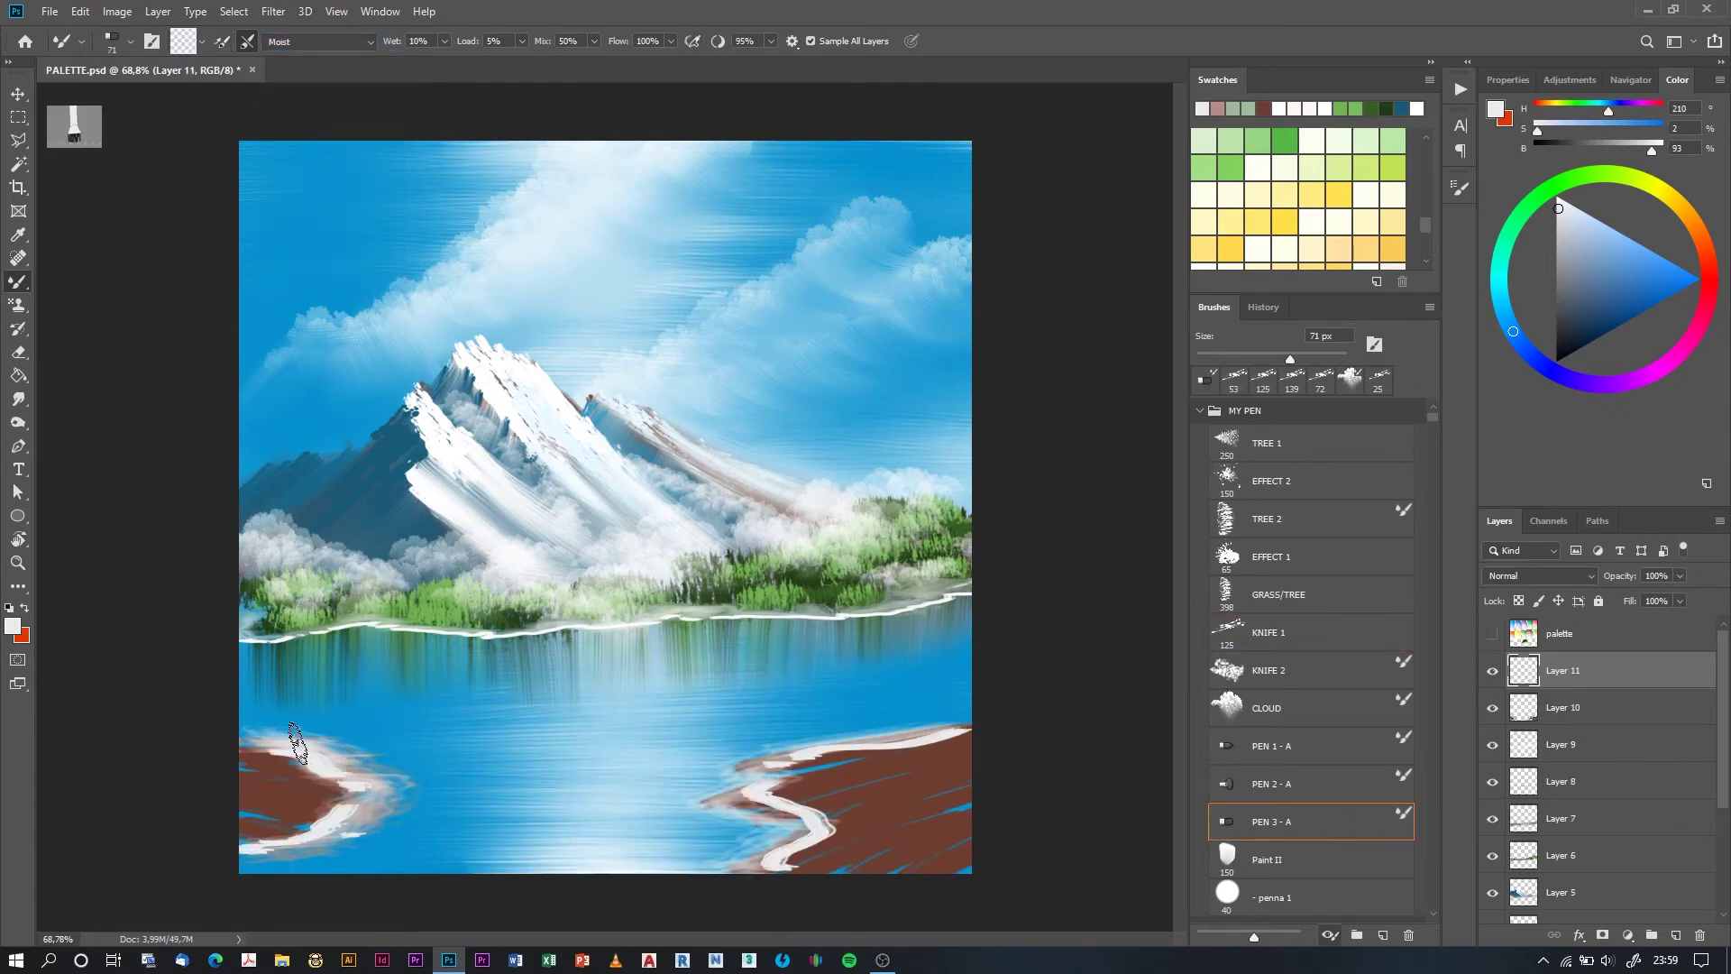
- Smear the white shore edges into the water on both banks and paint green grass on the right bank
mouse_move(297, 744)
left_mouse_down()
mouse_move(393, 732)
mouse_move(480, 805)
left_mouse_up()
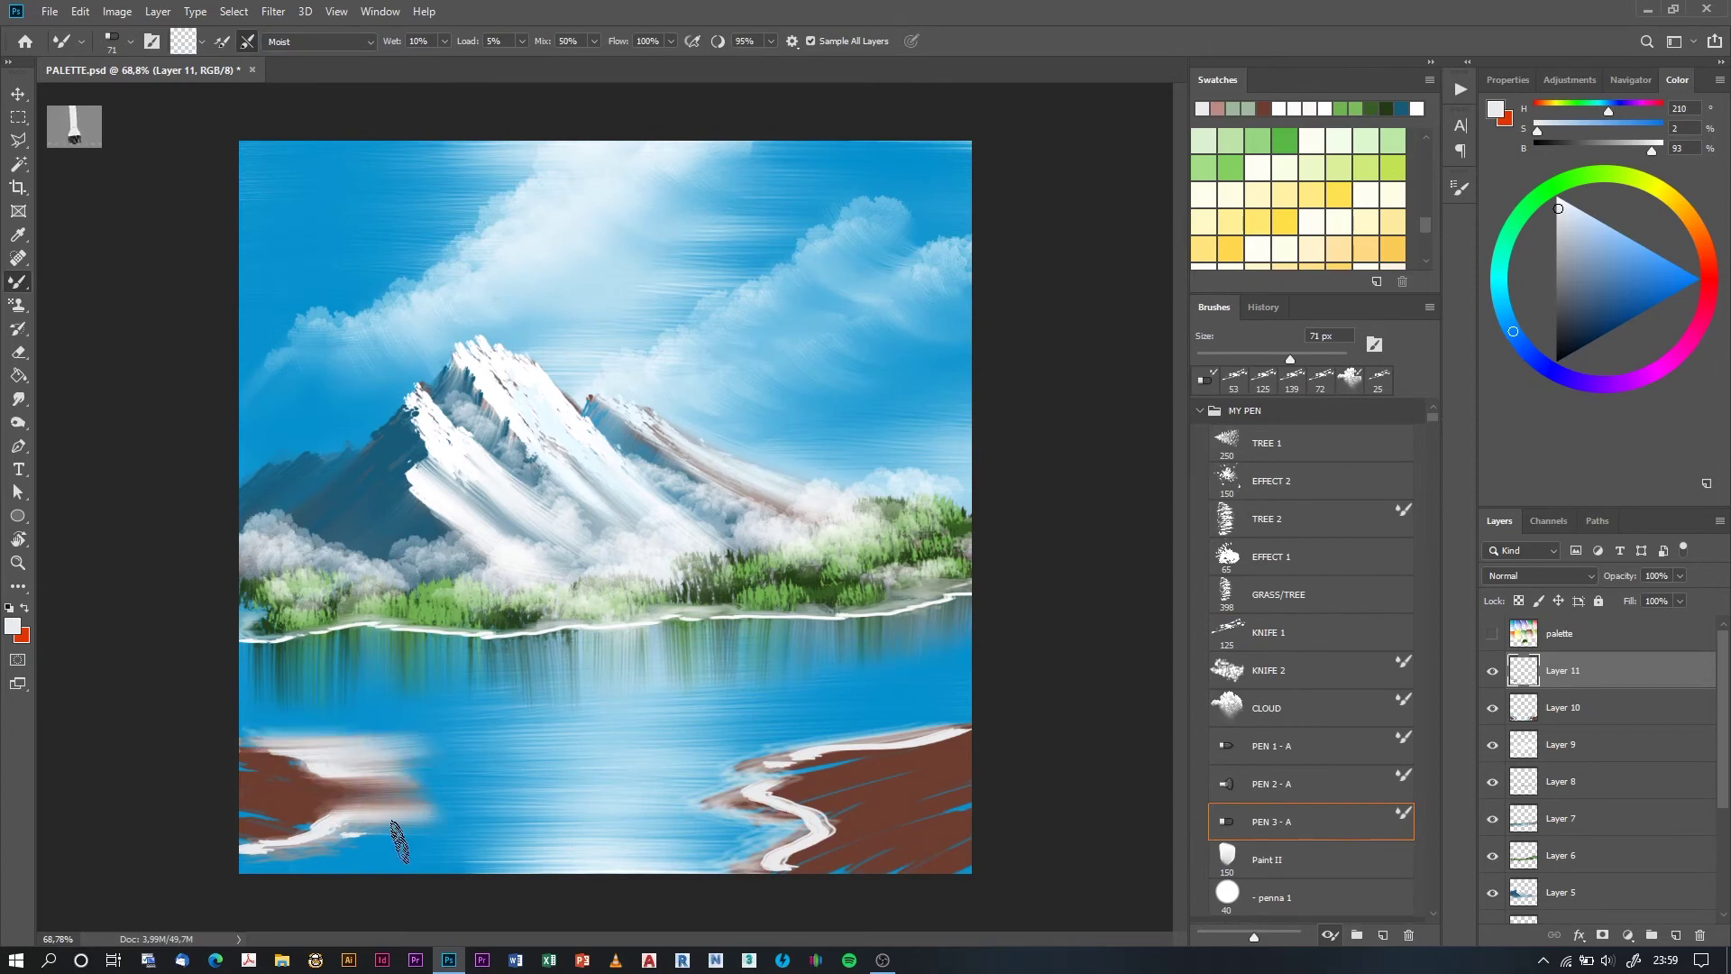
mouse_move(356, 762)
left_mouse_down()
mouse_move(366, 742)
mouse_move(444, 761)
mouse_move(478, 816)
mouse_move(241, 863)
left_mouse_up()
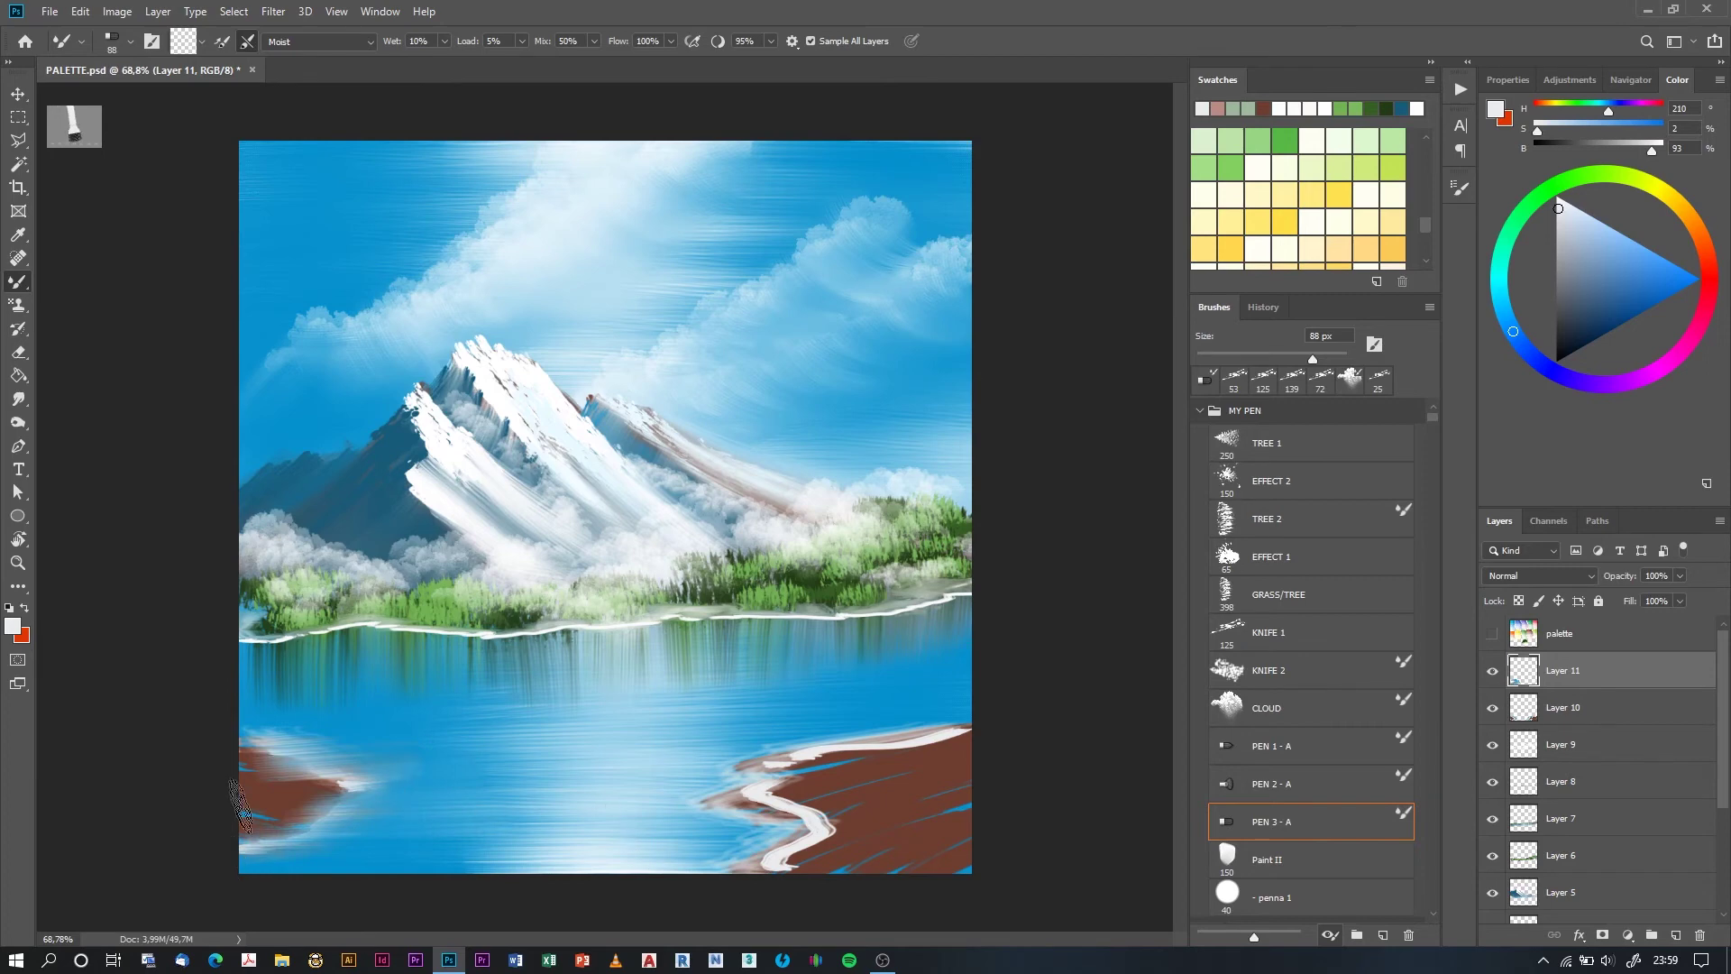
mouse_move(682, 766)
left_mouse_down()
mouse_move(929, 756)
mouse_move(739, 803)
left_mouse_up()
mouse_move(879, 822)
left_mouse_down()
mouse_move(812, 843)
mouse_move(758, 827)
left_mouse_up()
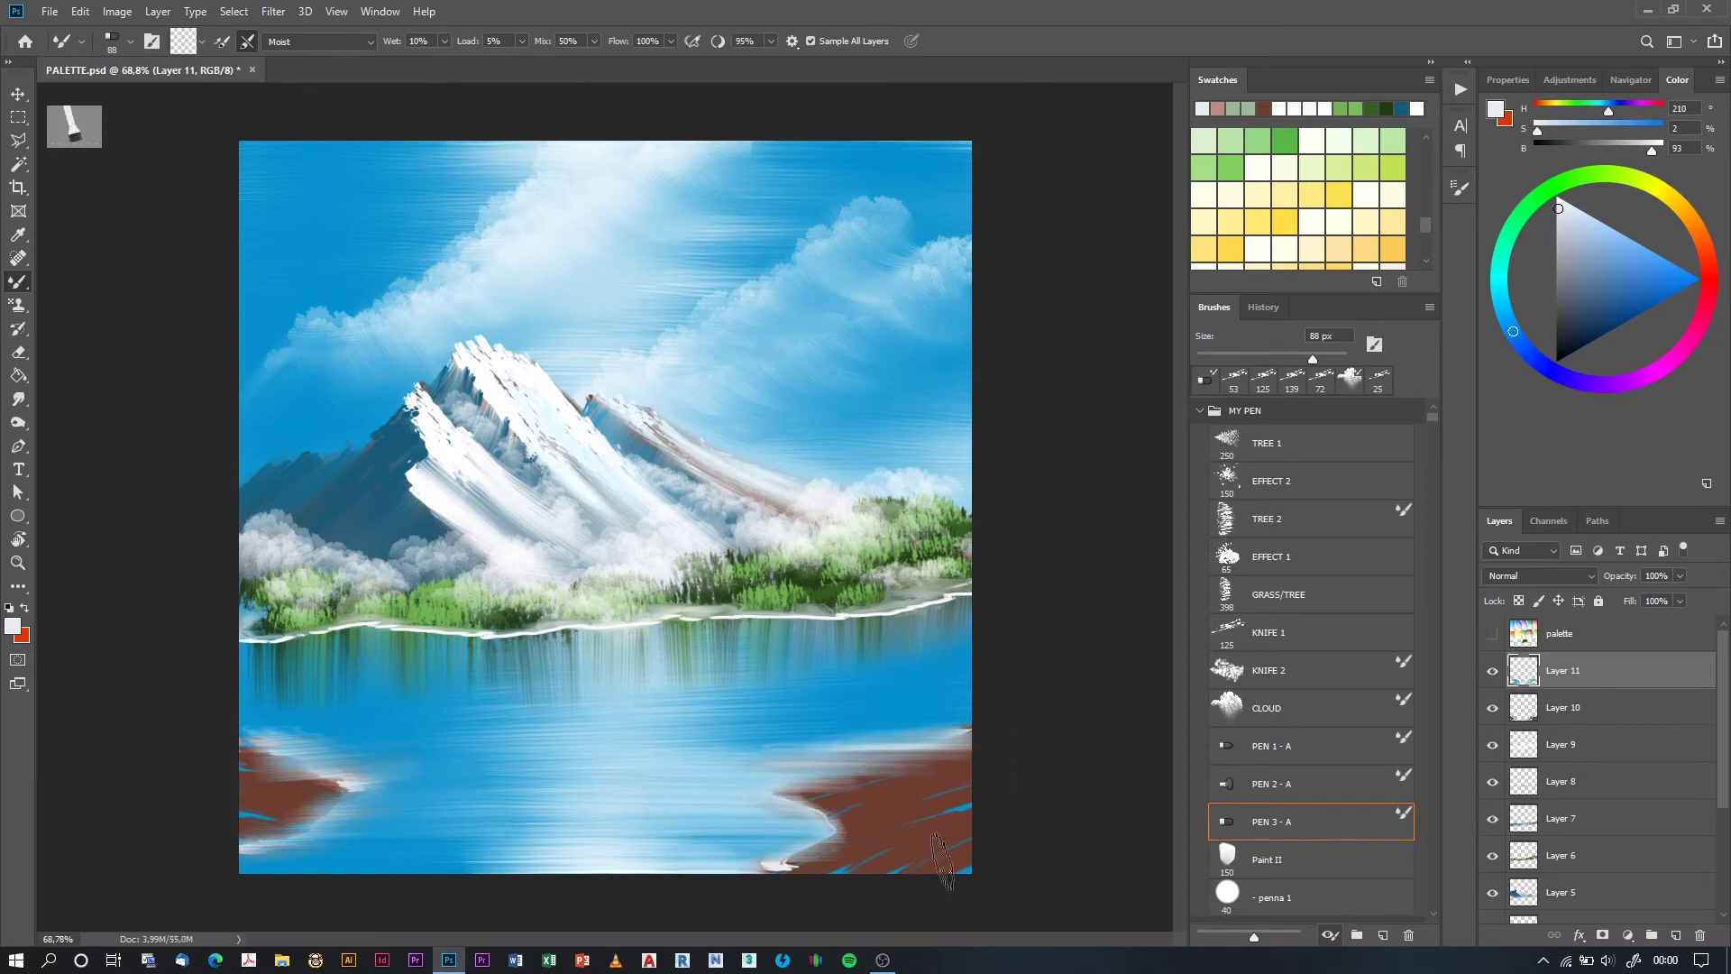
mouse_move(929, 830)
left_mouse_down()
mouse_move(870, 857)
mouse_move(929, 793)
mouse_move(870, 793)
mouse_move(1082, 865)
left_mouse_up()
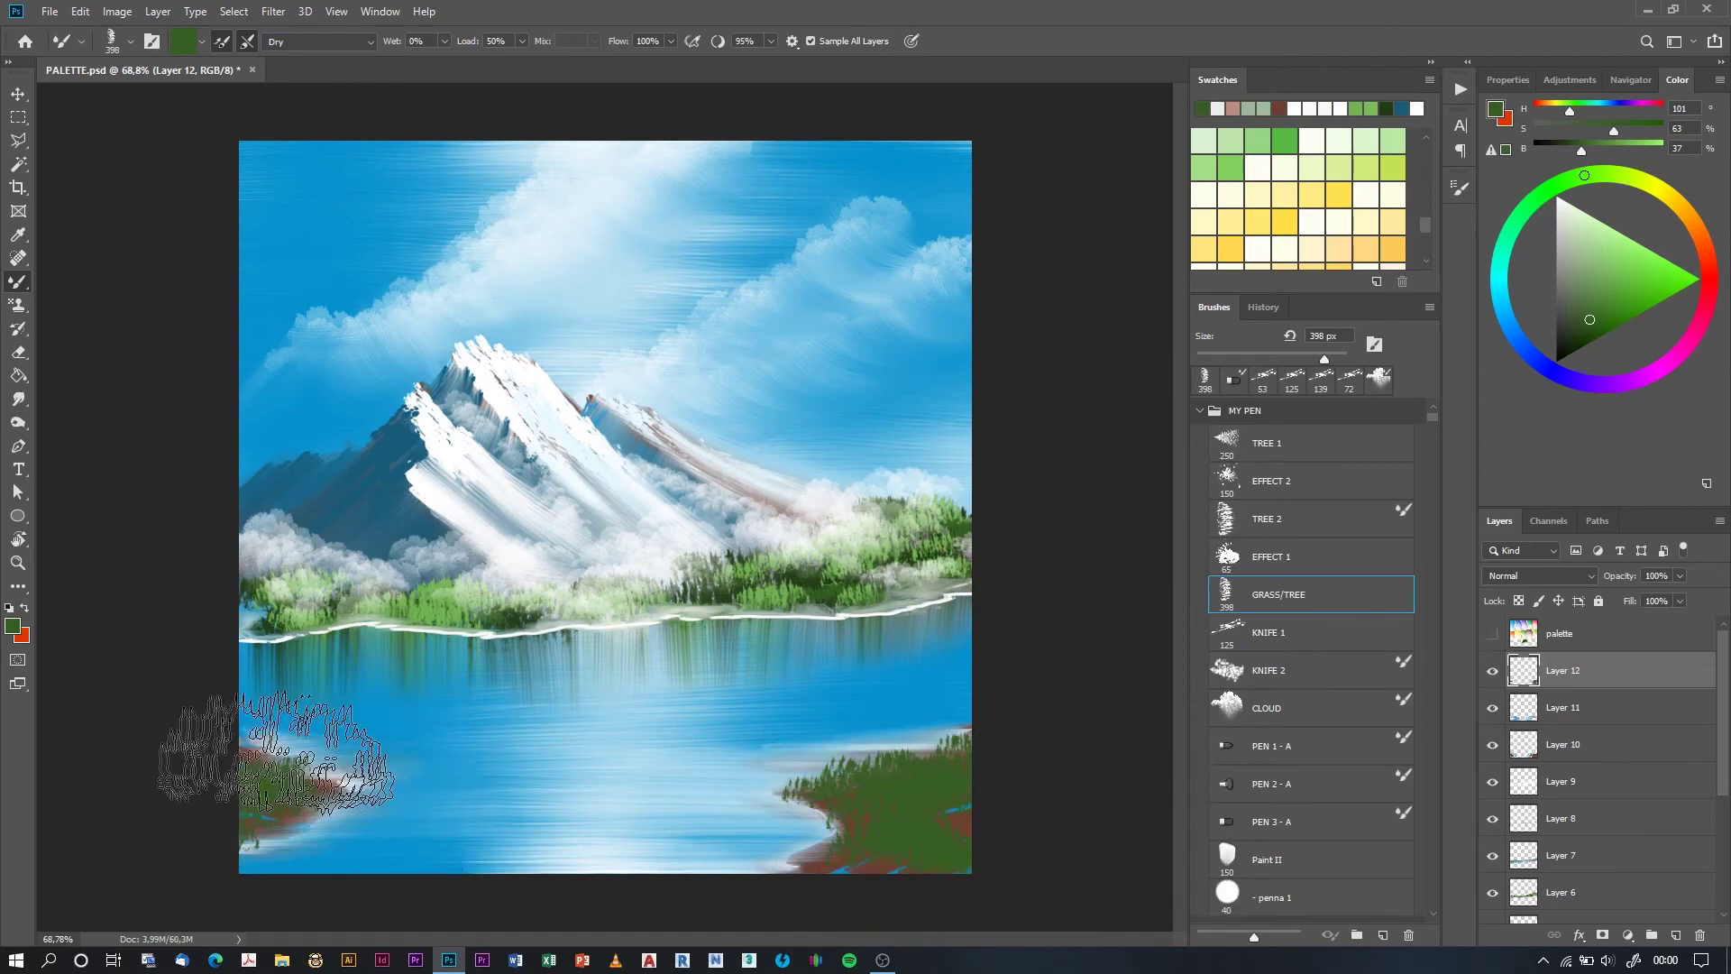
- Paint green grass on both banks and tall straight dark-green pine trunks rising from the right shore
mouse_move(275, 753)
left_mouse_down()
mouse_move(288, 812)
mouse_move(271, 794)
left_mouse_up()
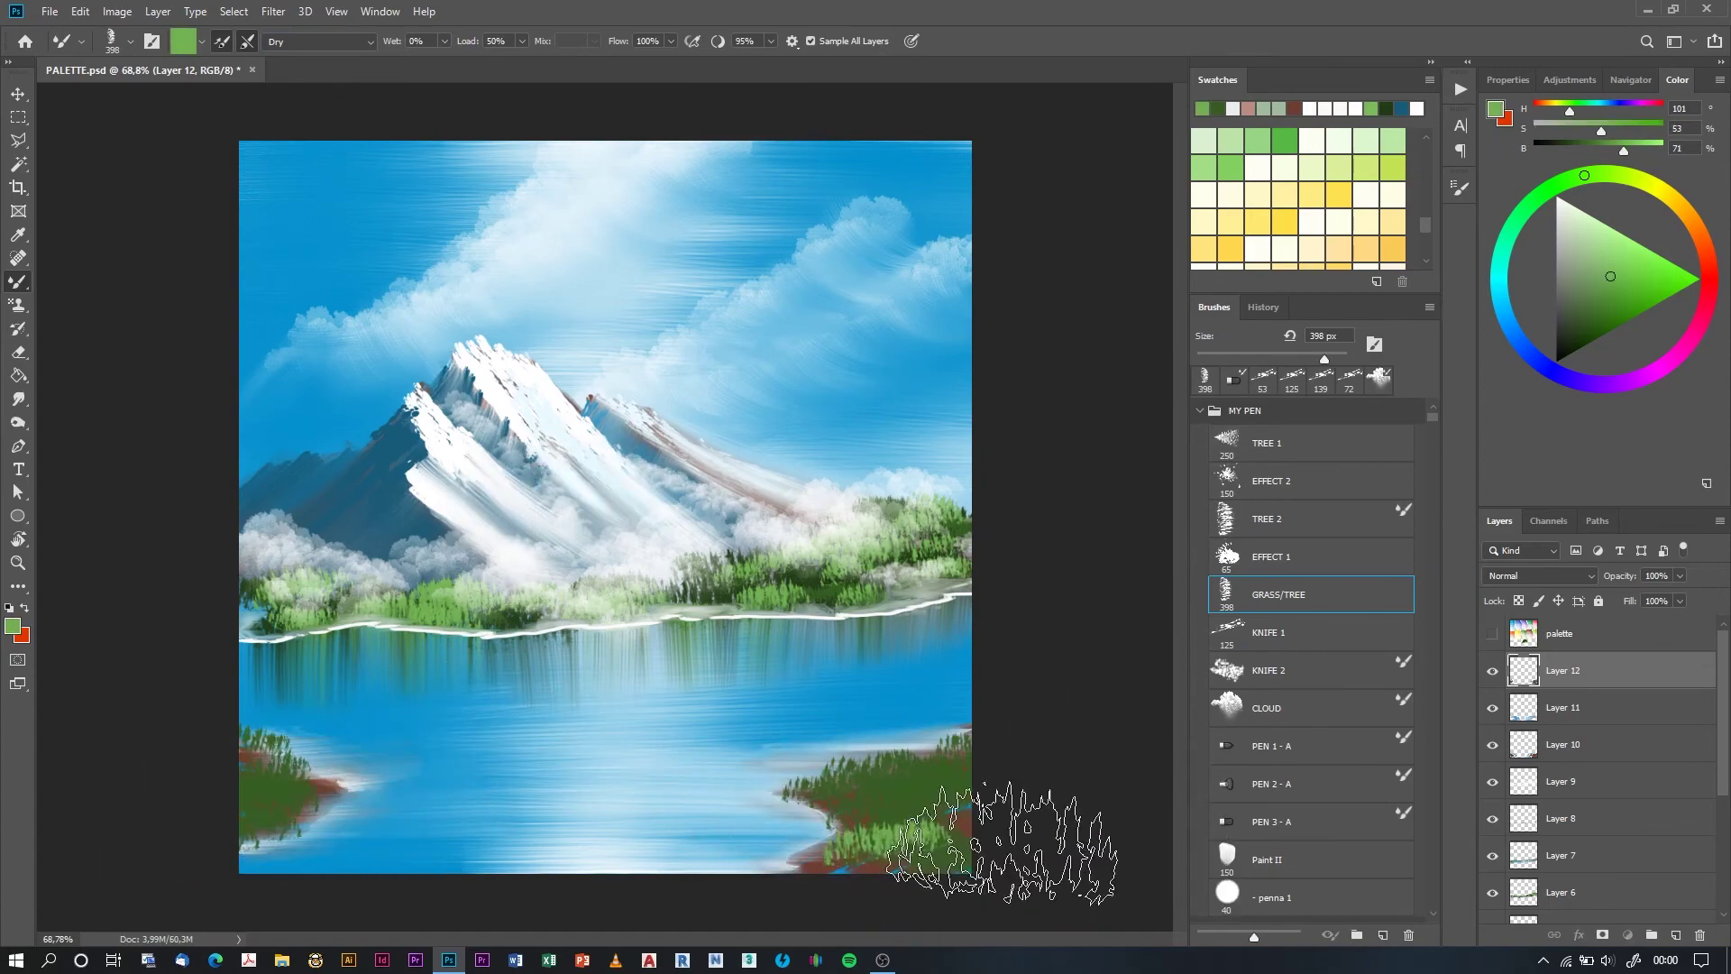
mouse_move(1000, 843)
left_mouse_down()
mouse_move(965, 773)
mouse_move(946, 811)
left_mouse_up()
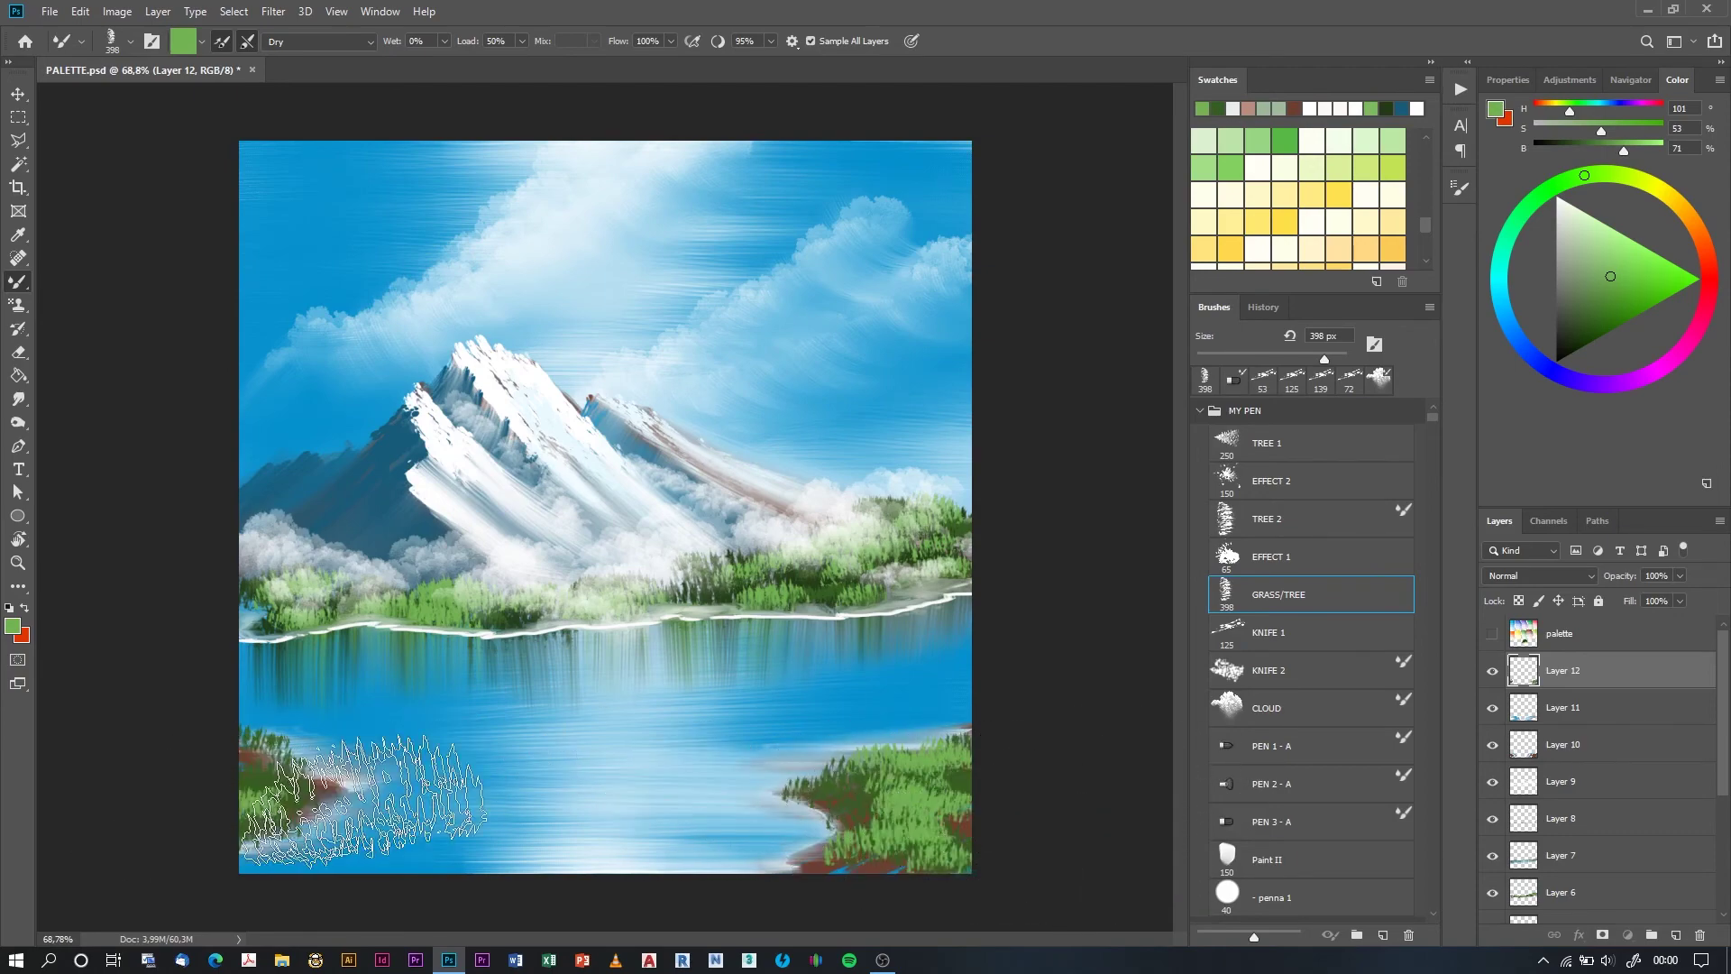
mouse_move(843, 367)
left_mouse_down()
mouse_move(881, 850)
mouse_move(852, 460)
mouse_move(889, 817)
left_mouse_up()
key("ctrl+z")
left_click_drag(936, 293, 911, 848)
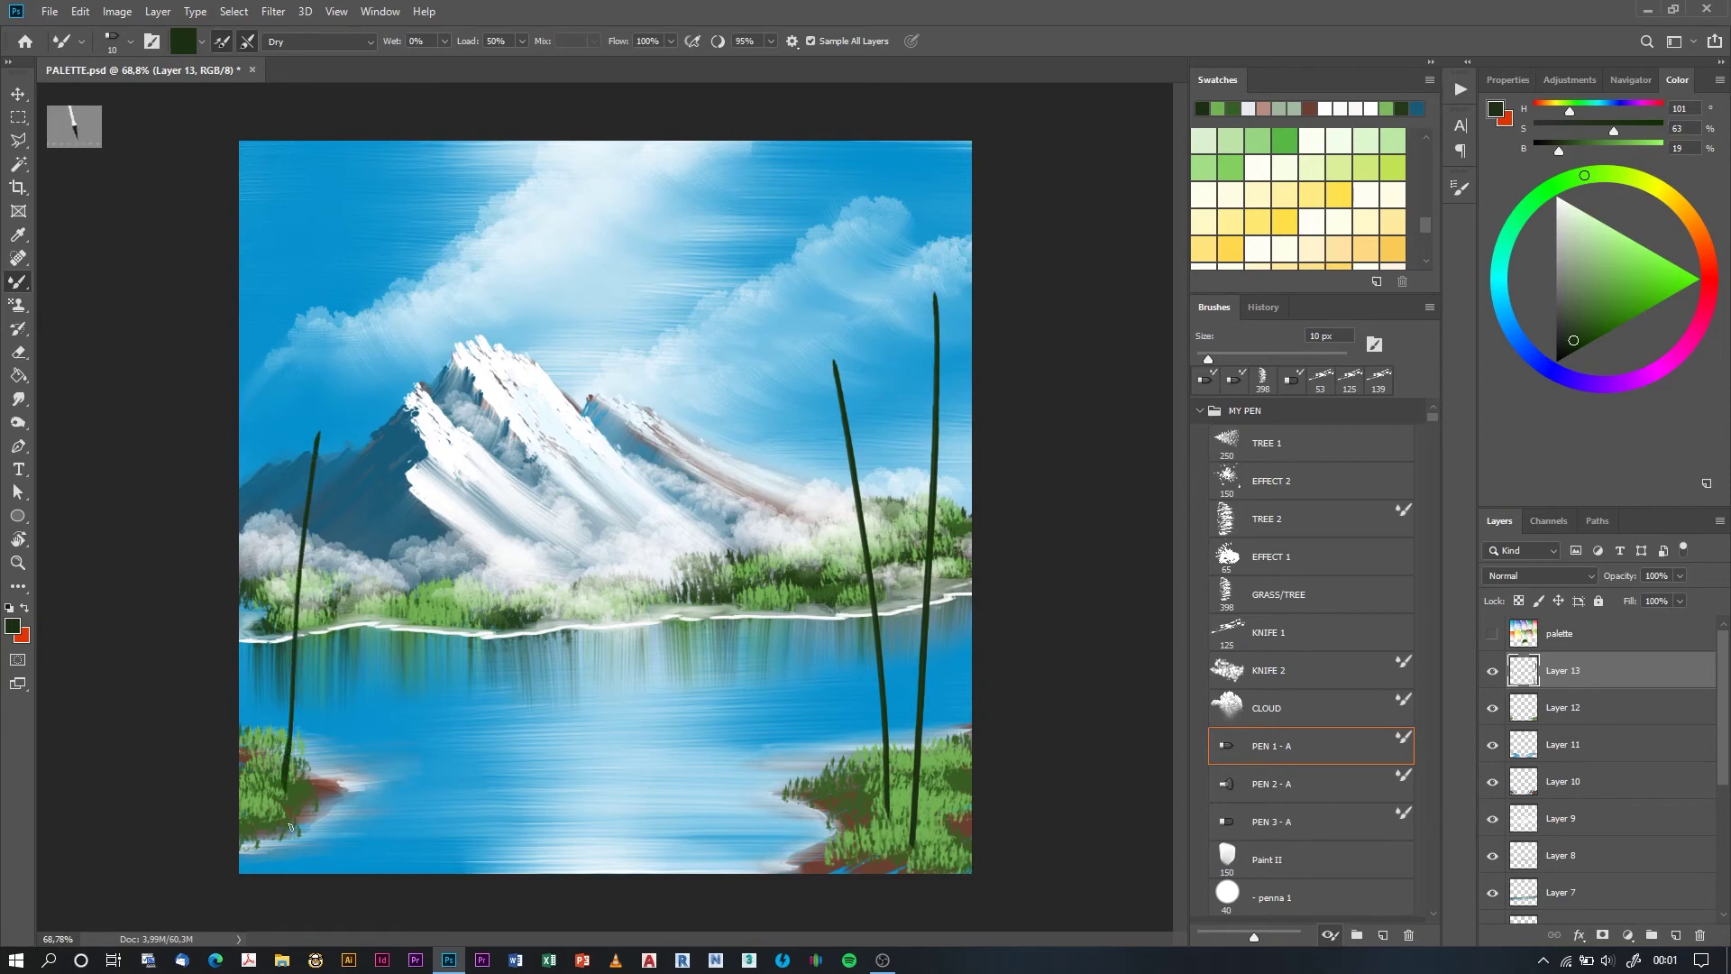
- Highlight the right trunk with pale blue sampled from the mountains, then ready TREE 2 on a new layer
left_click(646, 474, "alt")
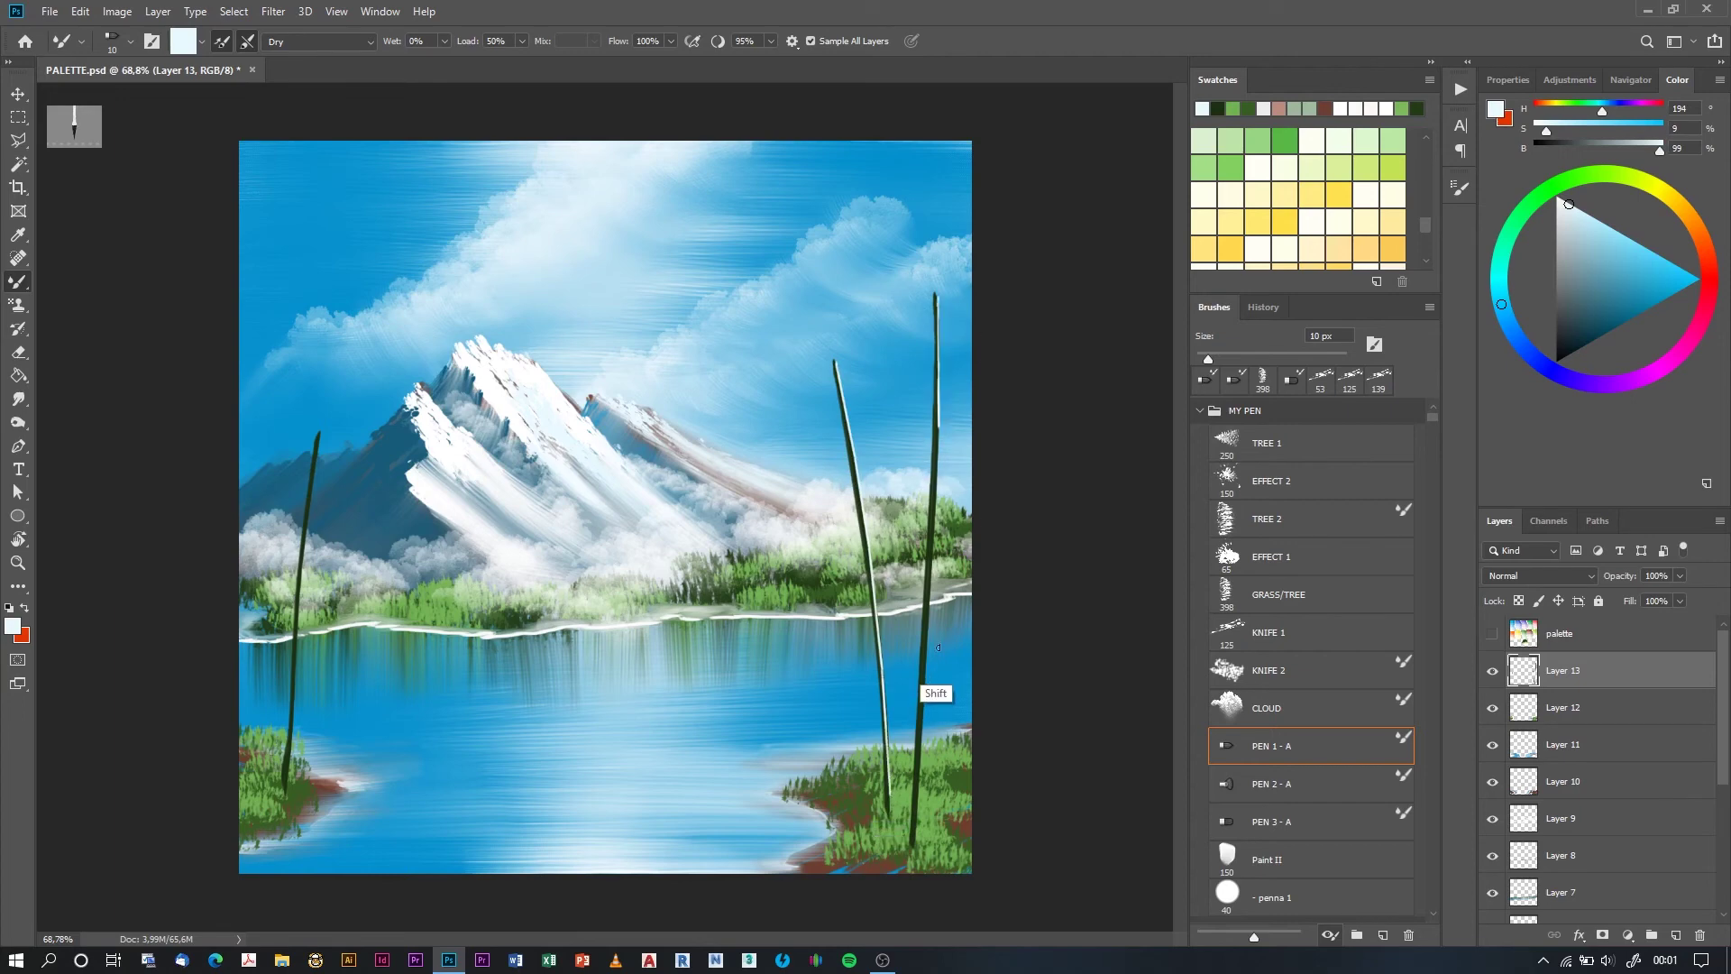
left_click(929, 661, "shift")
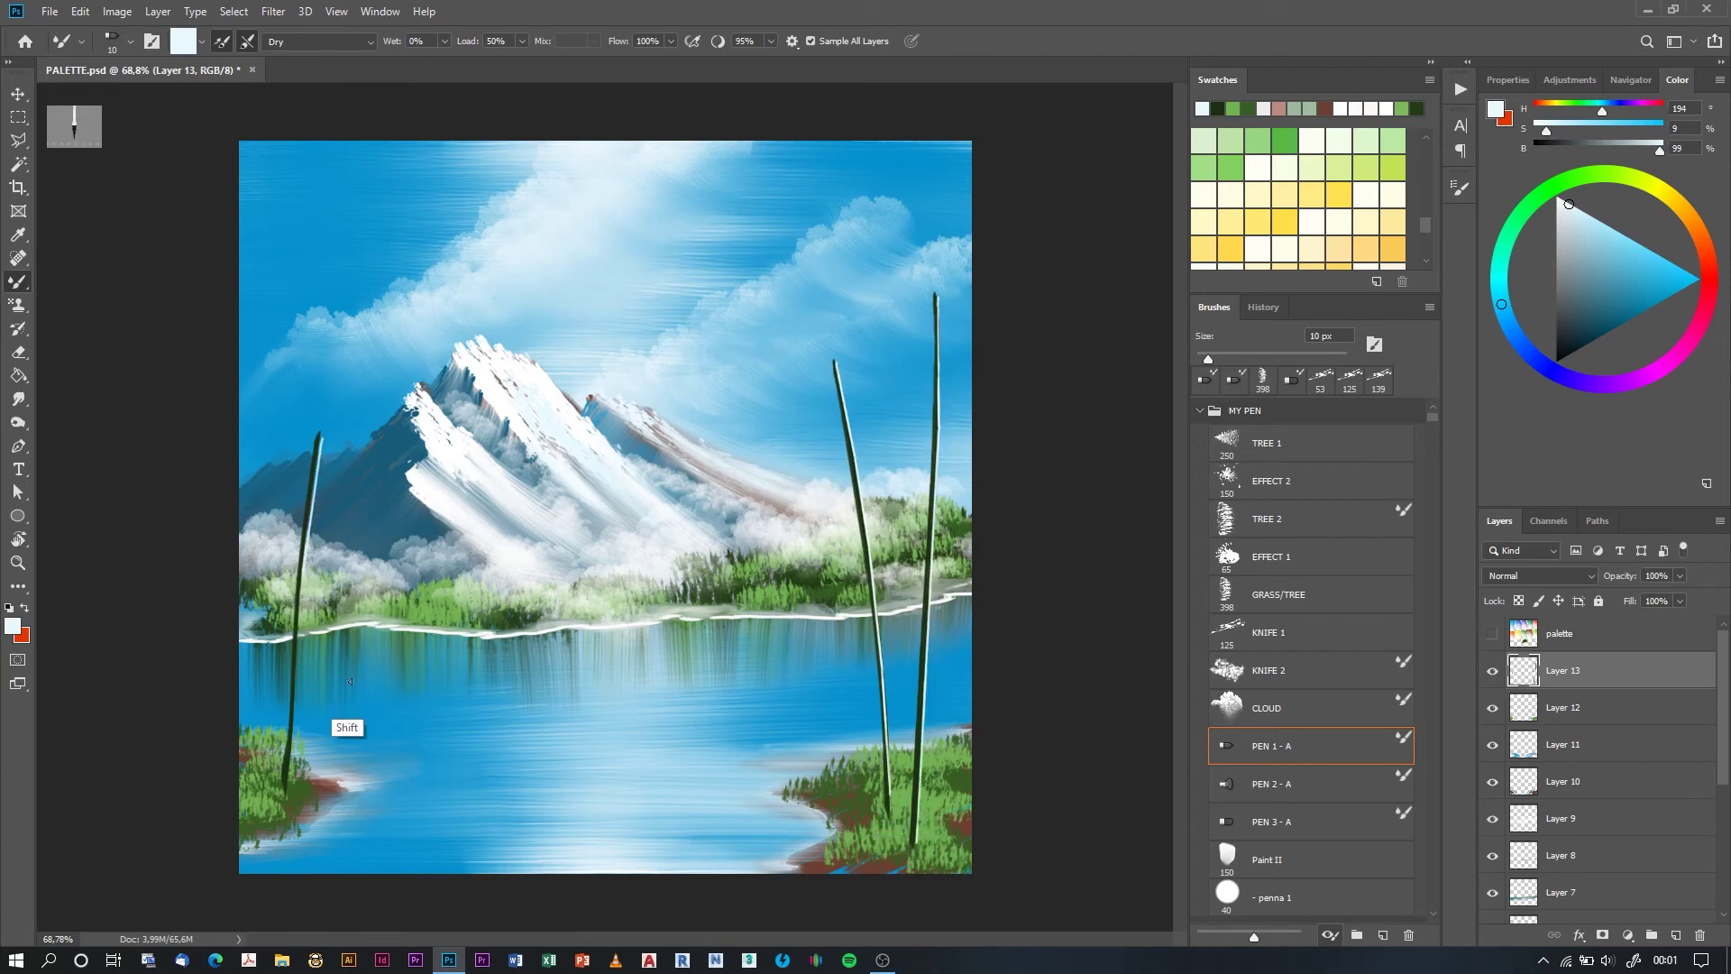
key("v")
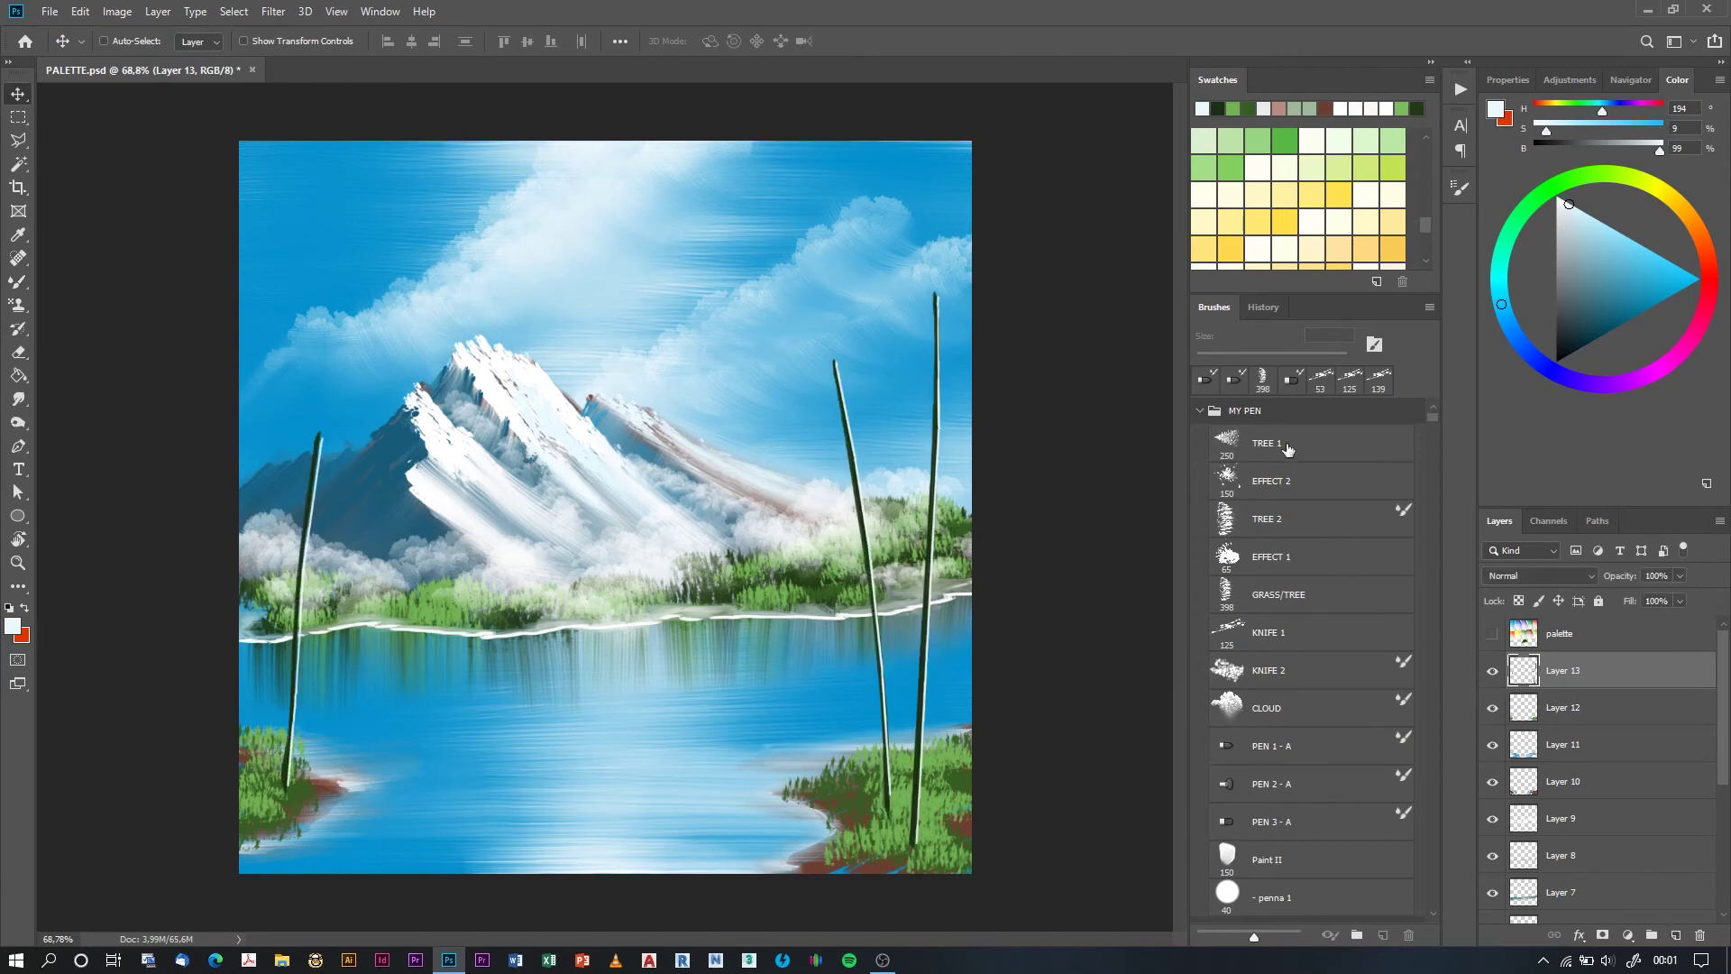
left_click(1267, 518)
key("ctrl+shift+alt+n")
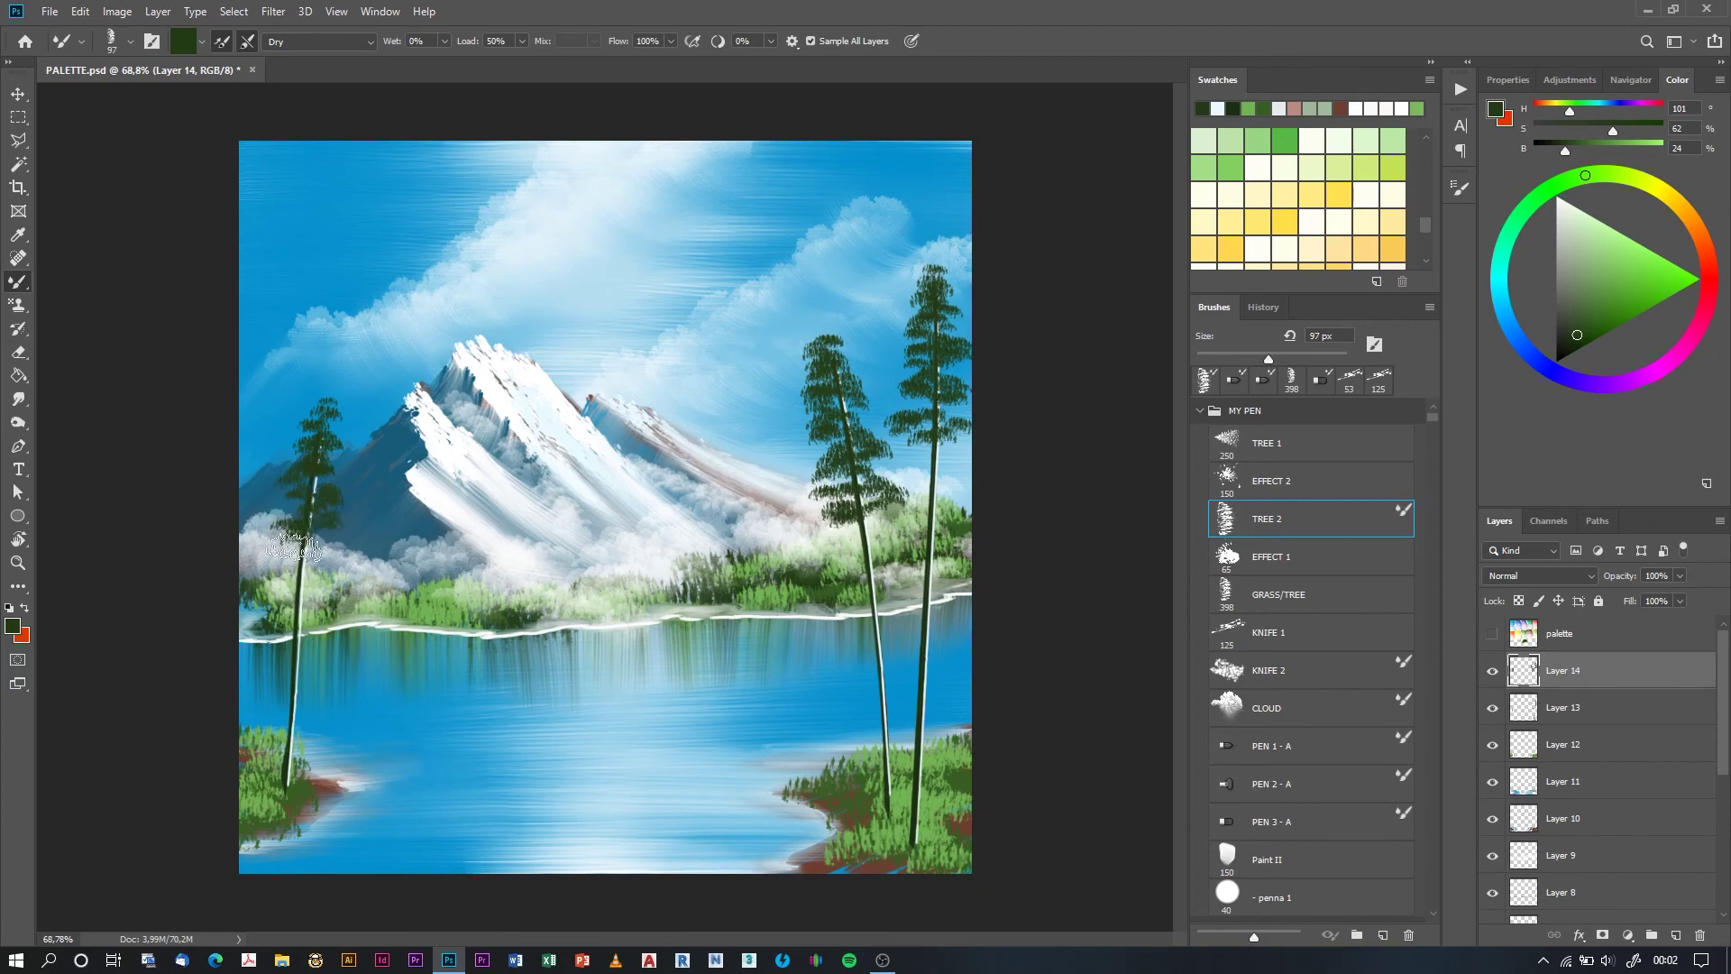
- Paint dark green foliage on the left and right pines with a 177 px TREE 2 brush
left_click_drag(309, 567, 287, 599)
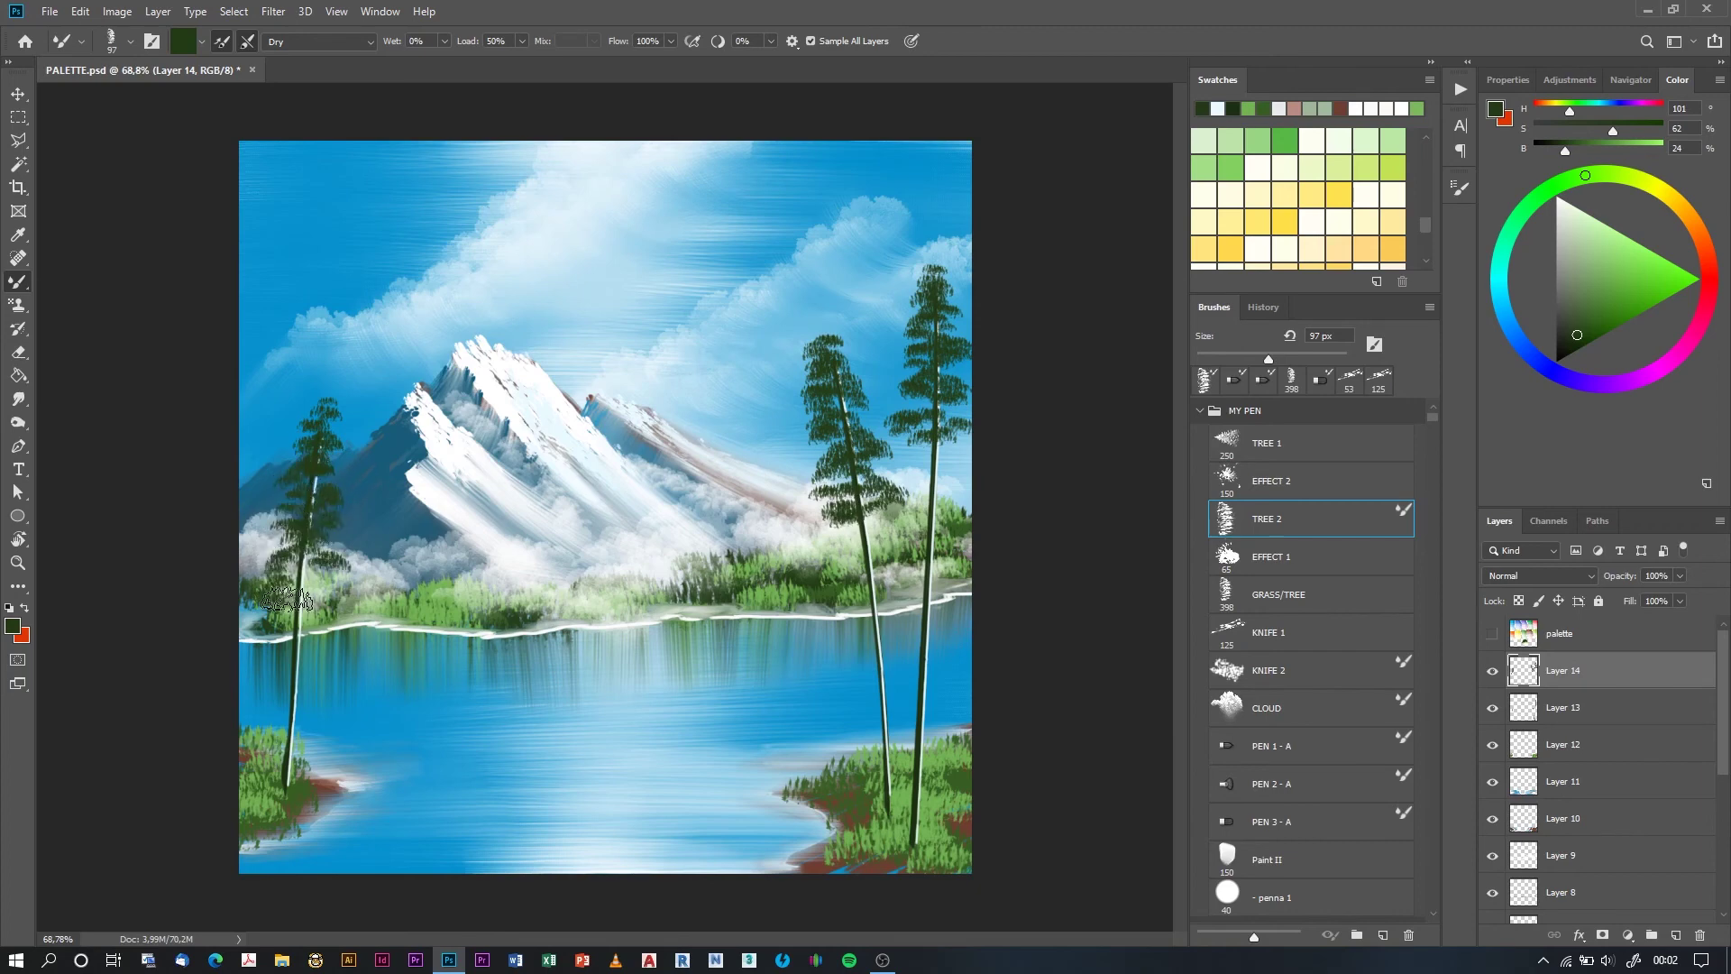
right_click(1132, 476)
left_click_drag(1037, 591, 1073, 591)
mouse_move(856, 532)
left_mouse_down()
mouse_move(890, 656)
mouse_move(916, 665)
mouse_move(982, 578)
left_mouse_up()
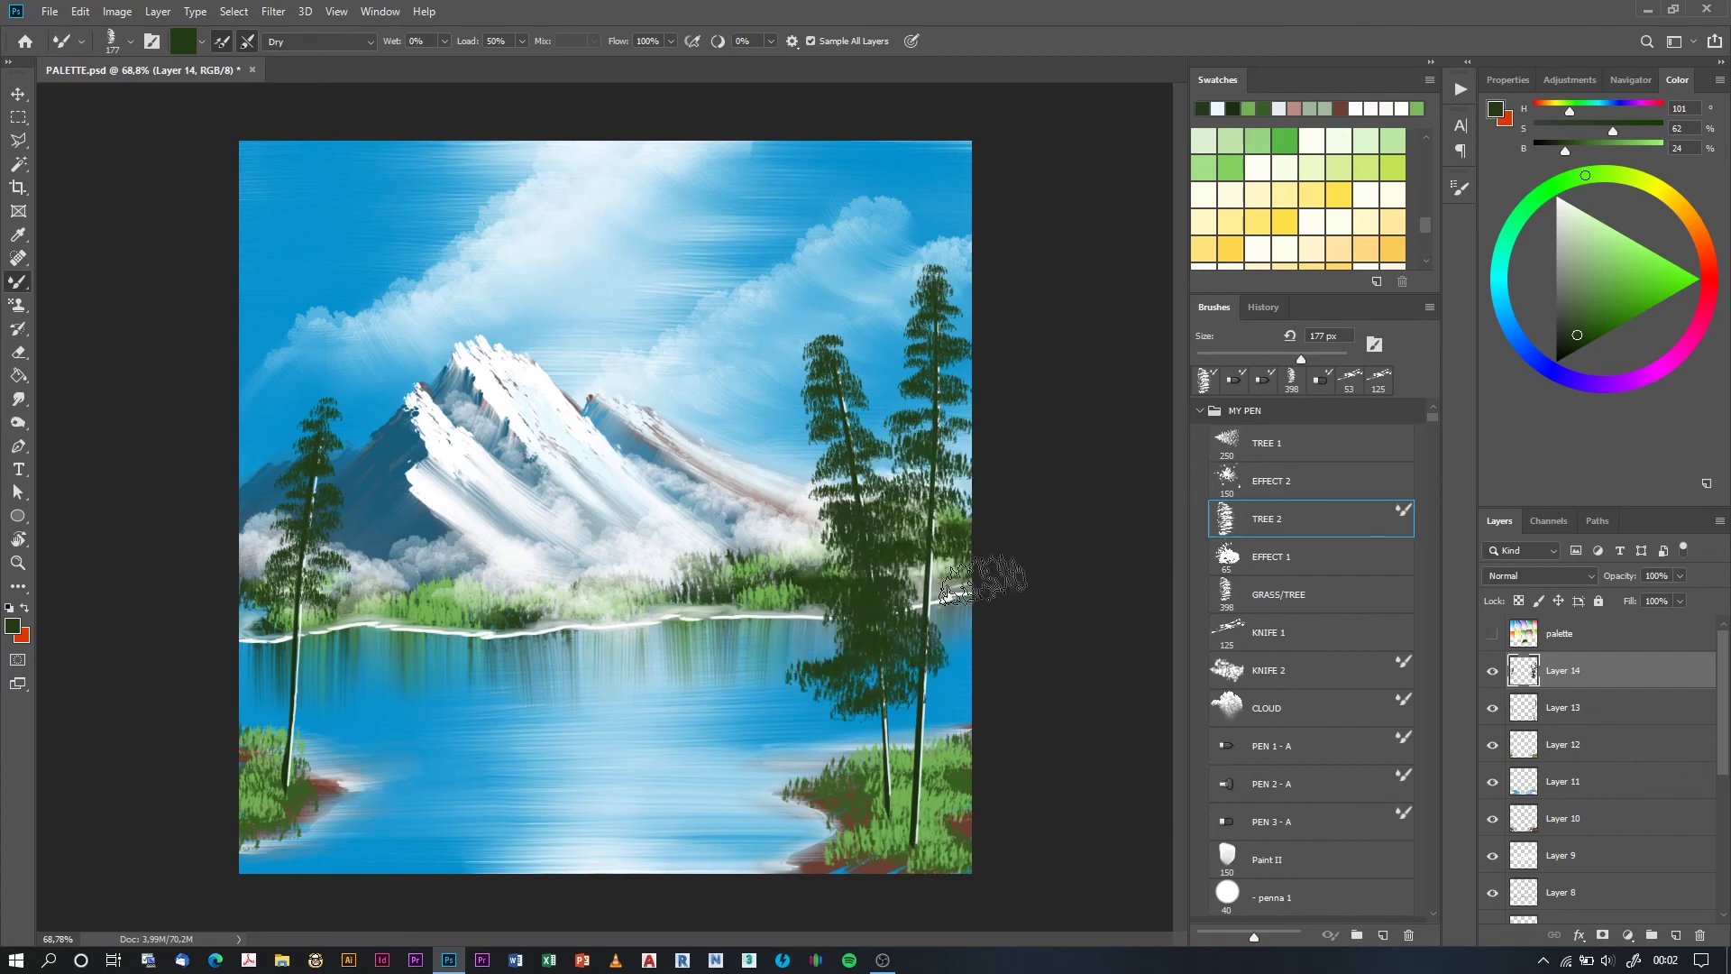
left_click_drag(983, 578, 902, 672)
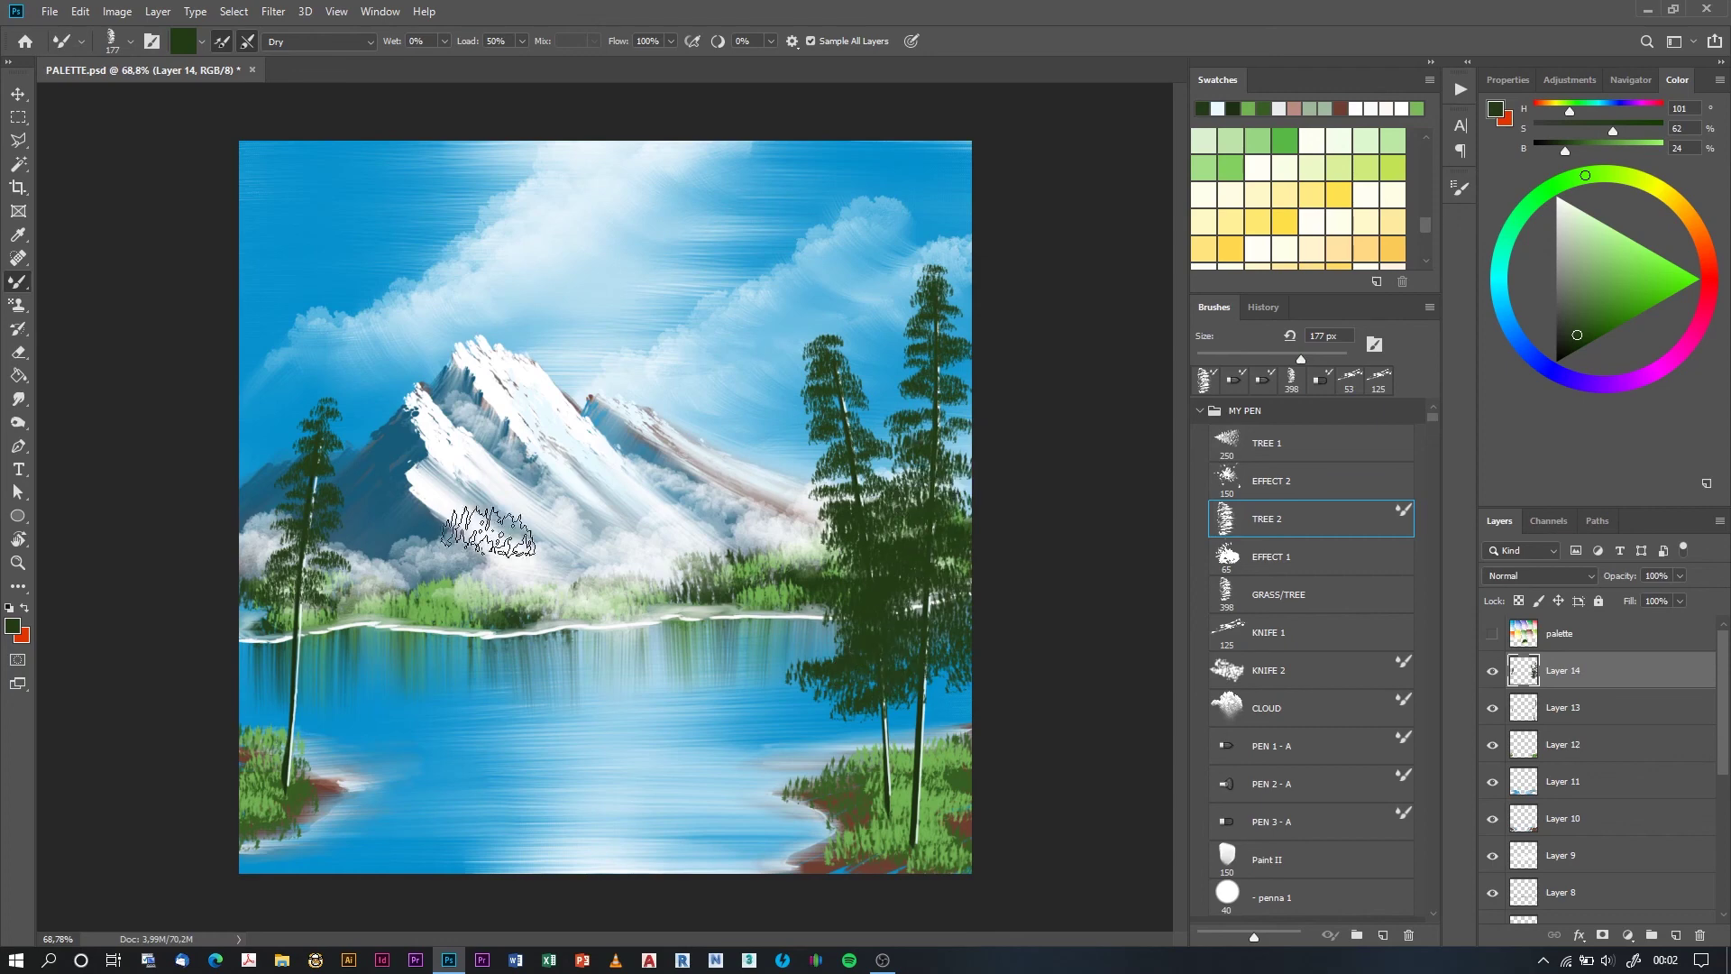
mouse_move(311, 568)
left_mouse_down()
mouse_move(271, 671)
mouse_move(309, 633)
left_mouse_up()
- Add green highlights to the right pine tips and foliage and the left pine's branches
left_click(1608, 280)
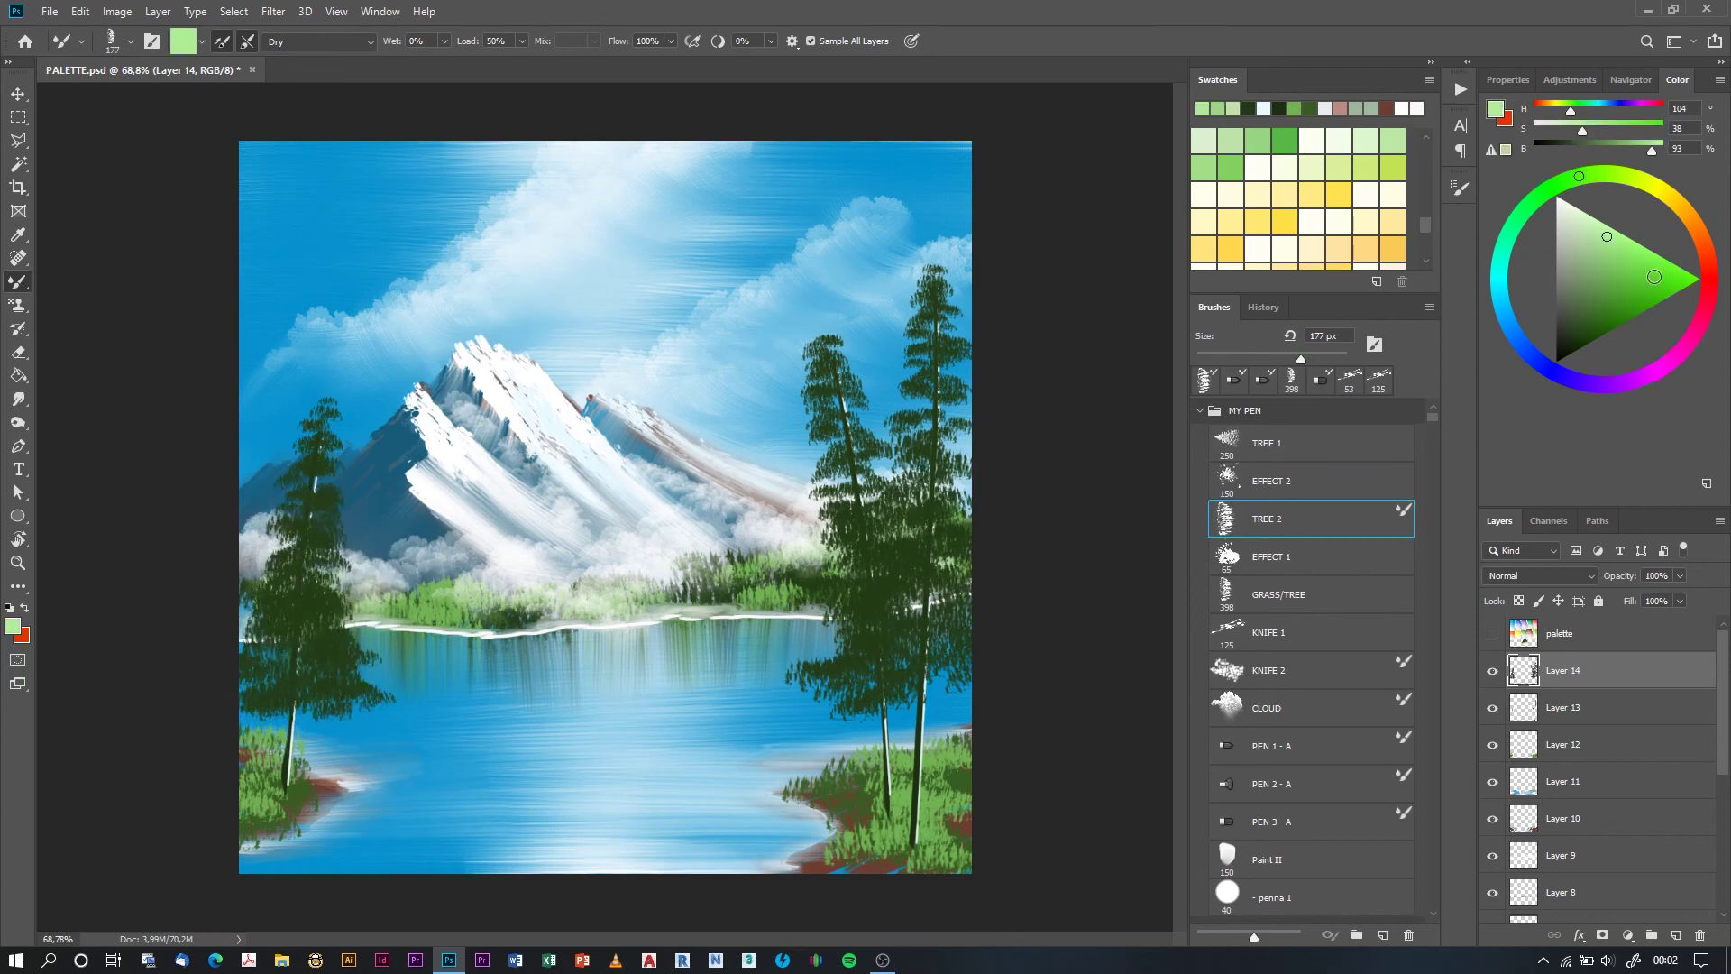
left_click(1631, 308)
left_click(822, 361)
left_click(938, 298)
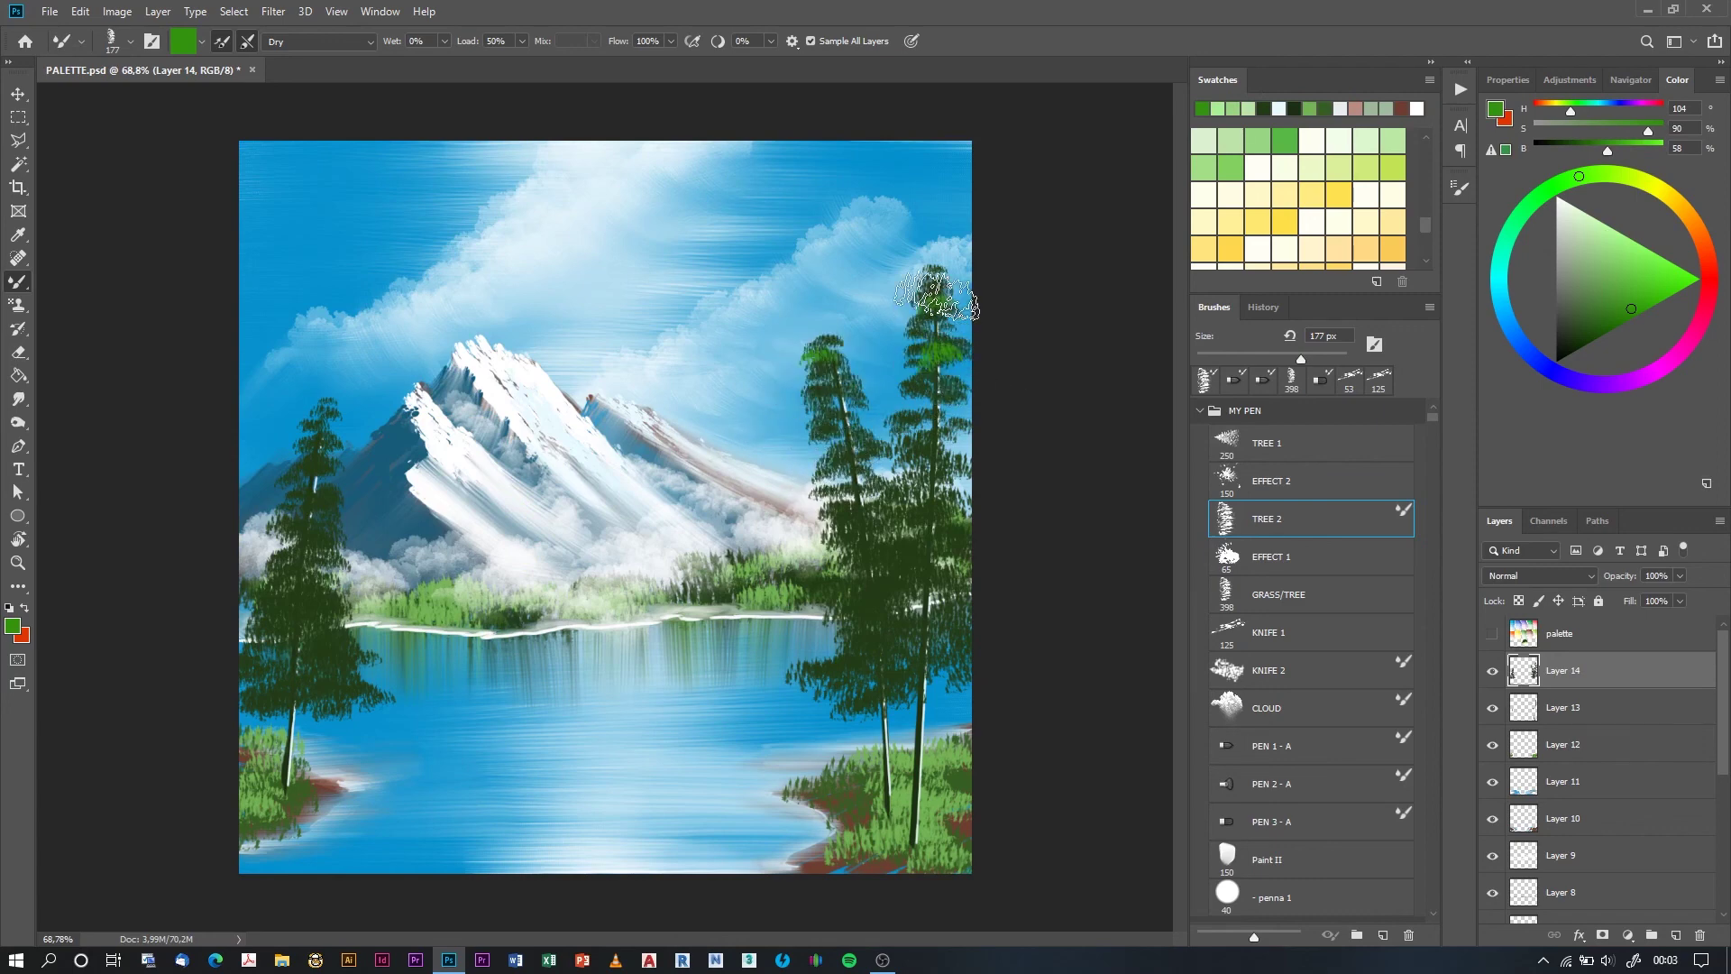
mouse_move(942, 464)
left_mouse_down()
mouse_move(901, 513)
mouse_move(834, 424)
mouse_move(839, 577)
left_mouse_up()
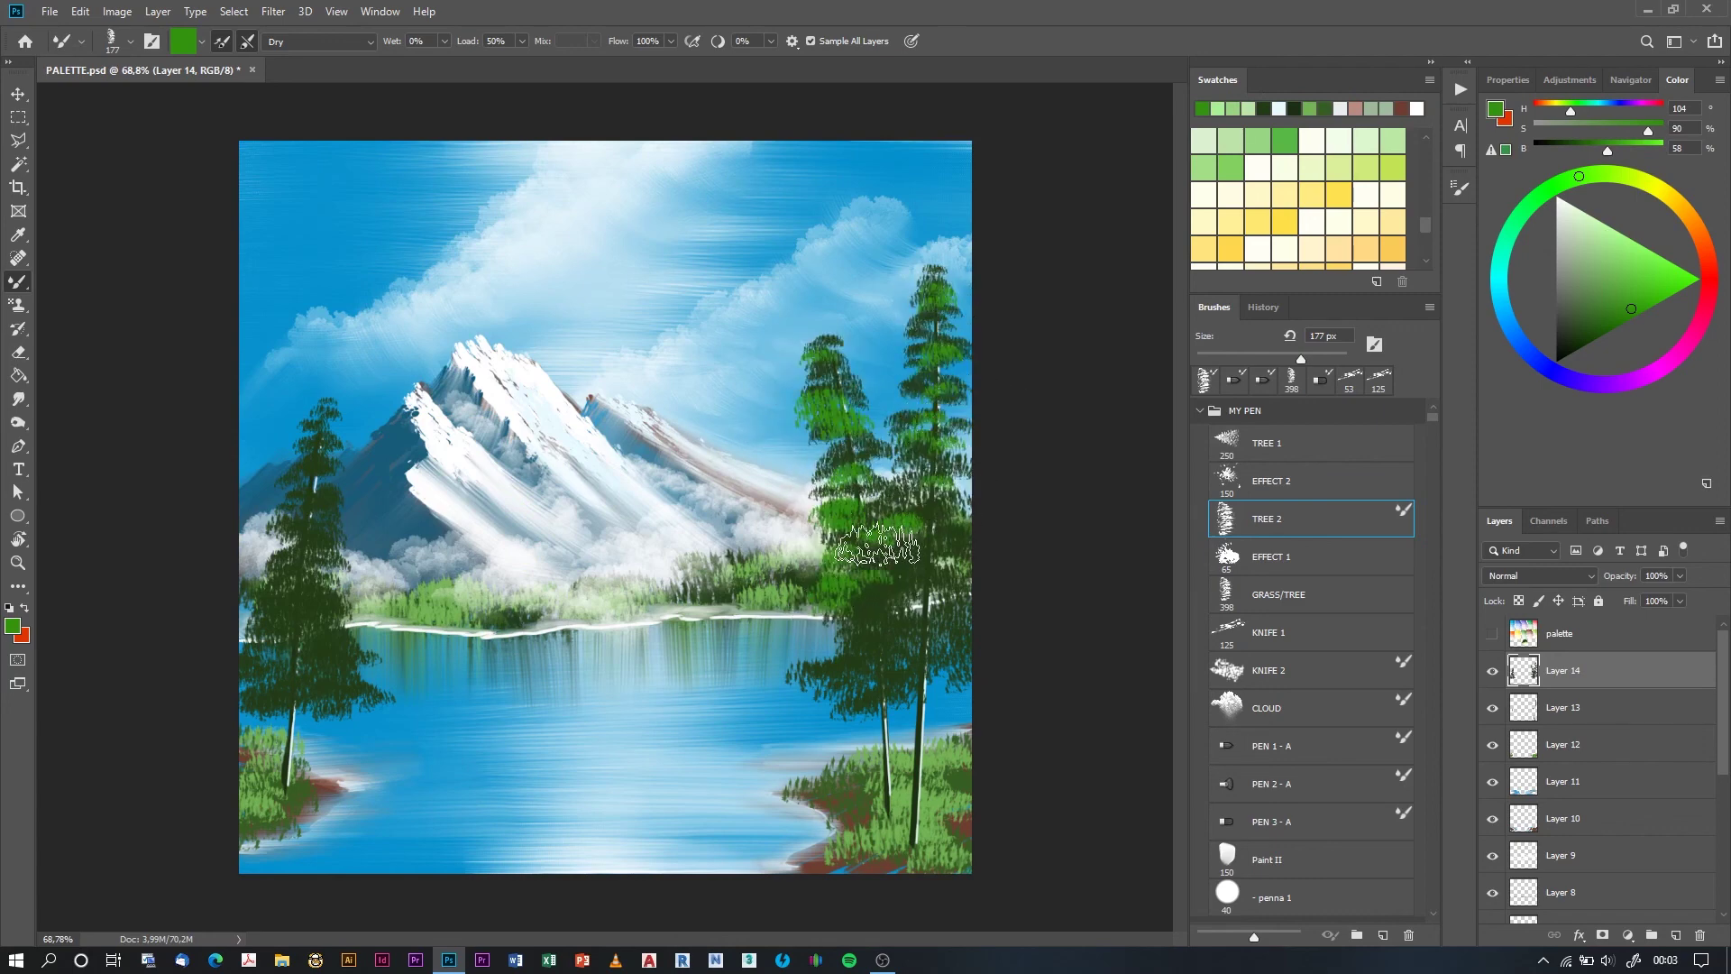
mouse_move(870, 667)
left_mouse_down()
mouse_move(933, 555)
mouse_move(938, 649)
left_mouse_up()
mouse_move(316, 690)
left_mouse_down()
mouse_move(297, 645)
mouse_move(302, 424)
mouse_move(311, 478)
left_mouse_up()
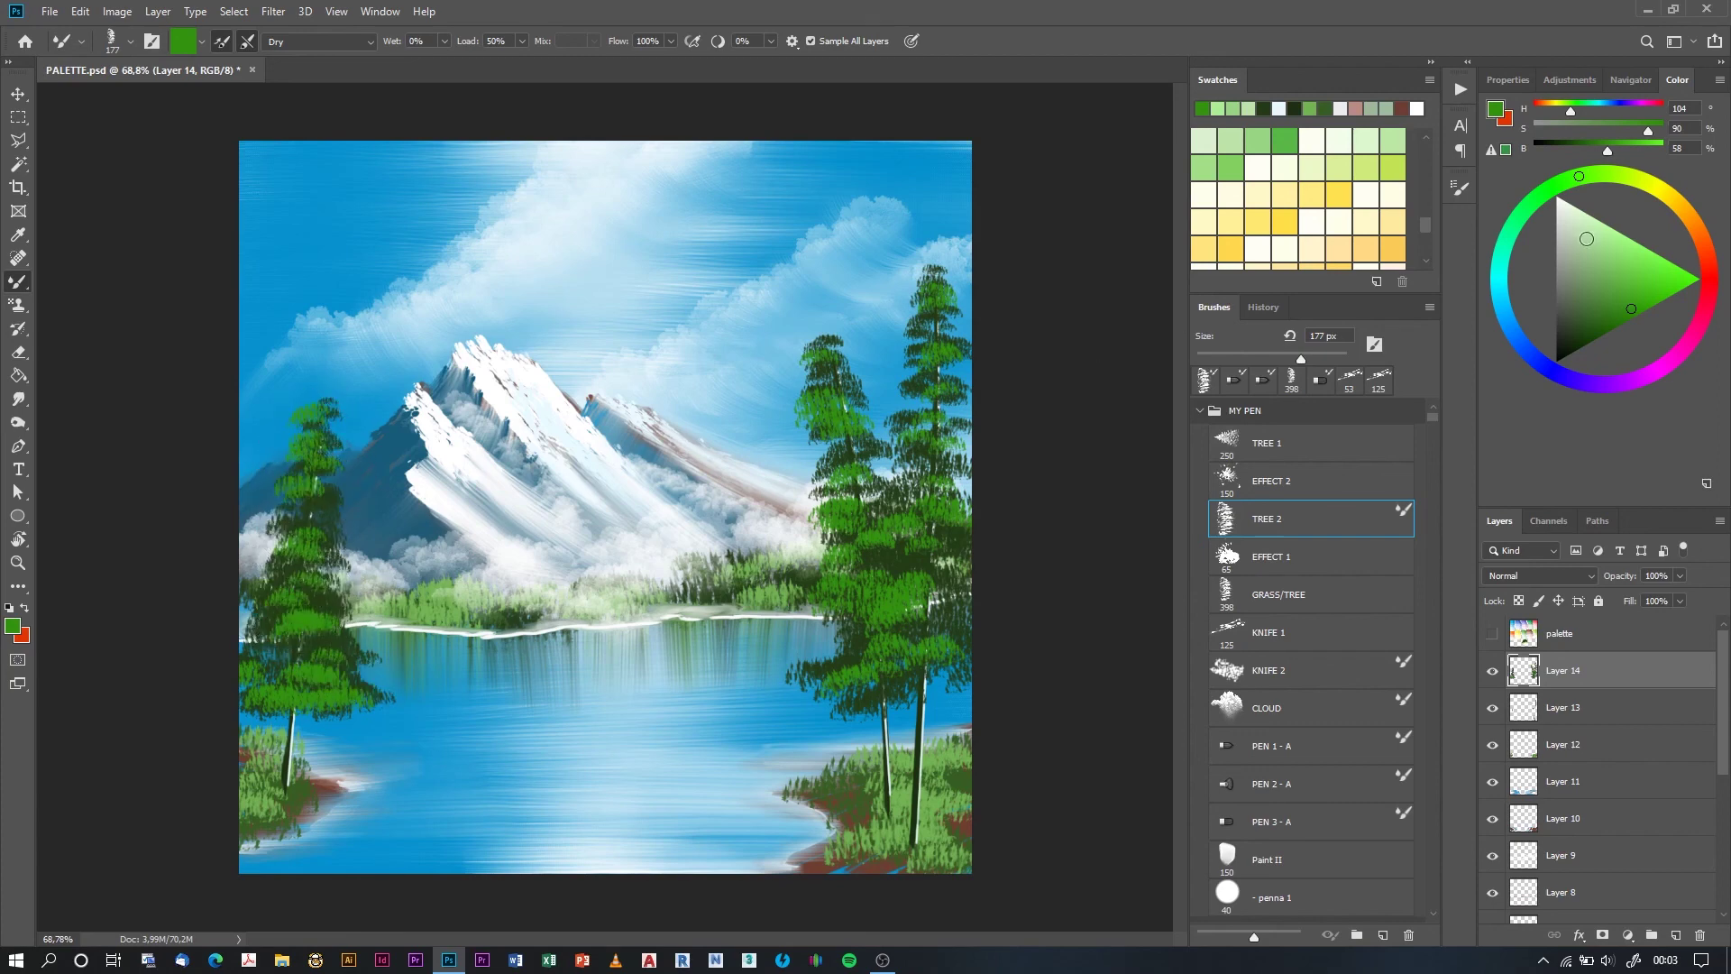
- Add paler light-green highlights up the right, middle-right and left pines
left_click(946, 640, "alt")
mouse_move(938, 649)
left_mouse_down()
mouse_move(964, 523)
mouse_move(942, 289)
left_mouse_up()
mouse_move(834, 348)
left_mouse_down()
mouse_move(866, 401)
mouse_move(888, 532)
left_mouse_up()
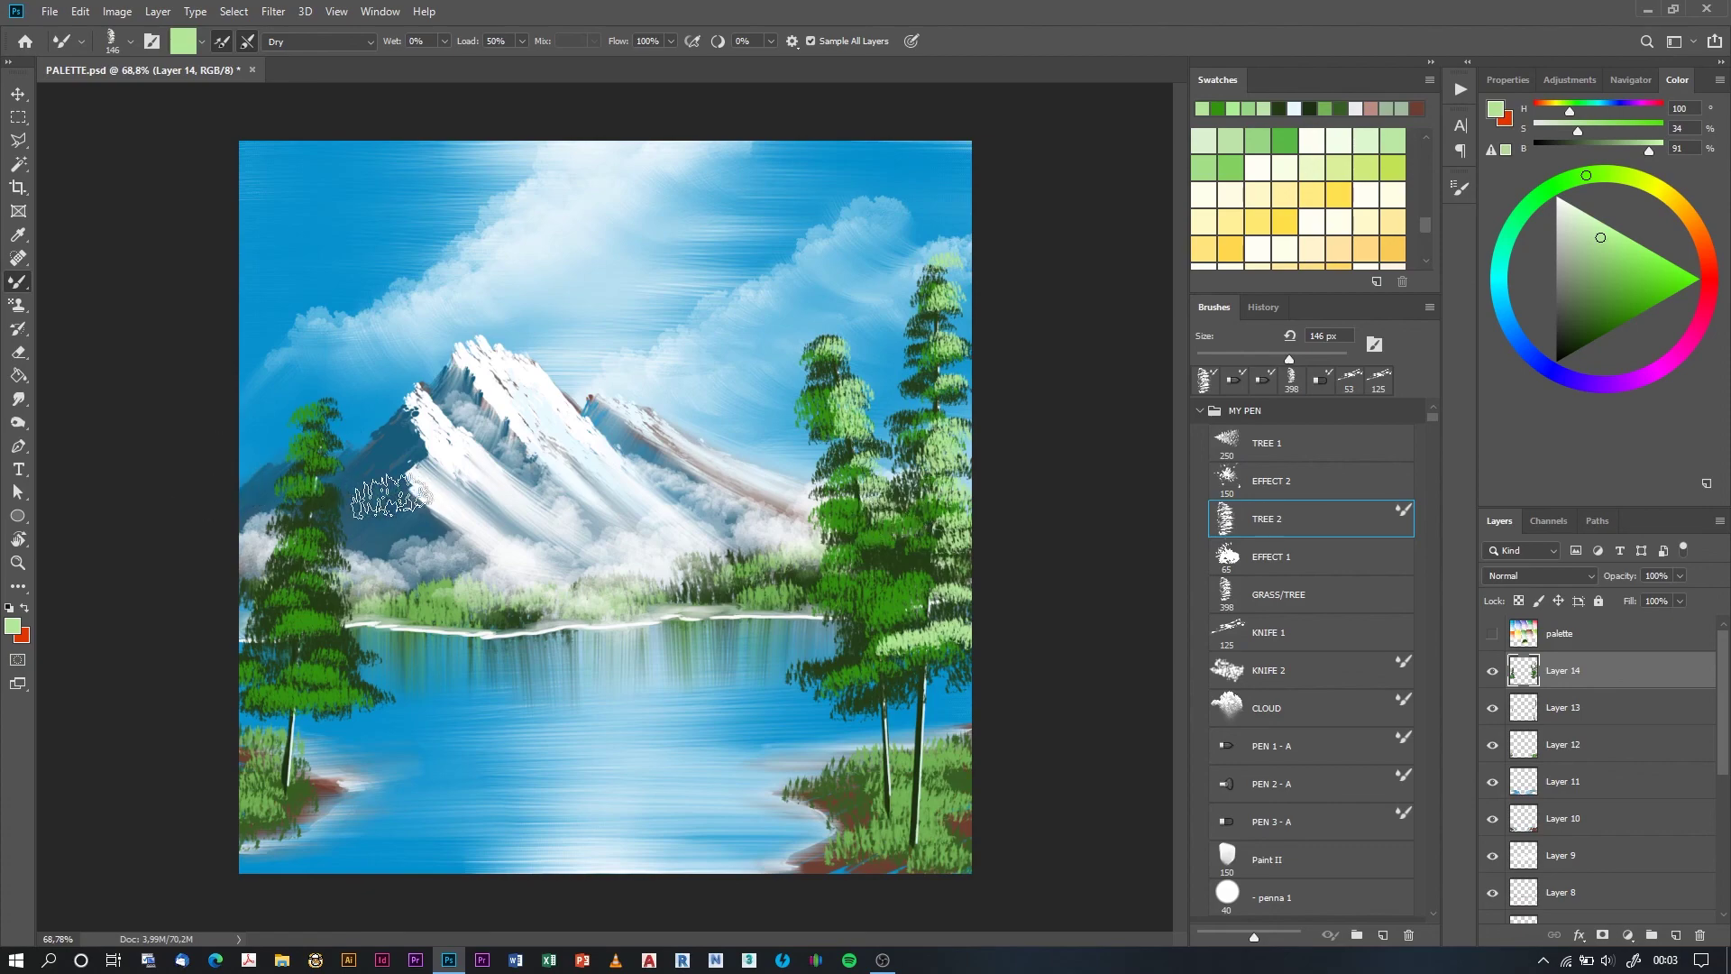
mouse_move(311, 419)
left_mouse_down()
mouse_move(338, 586)
mouse_move(384, 699)
left_mouse_up()
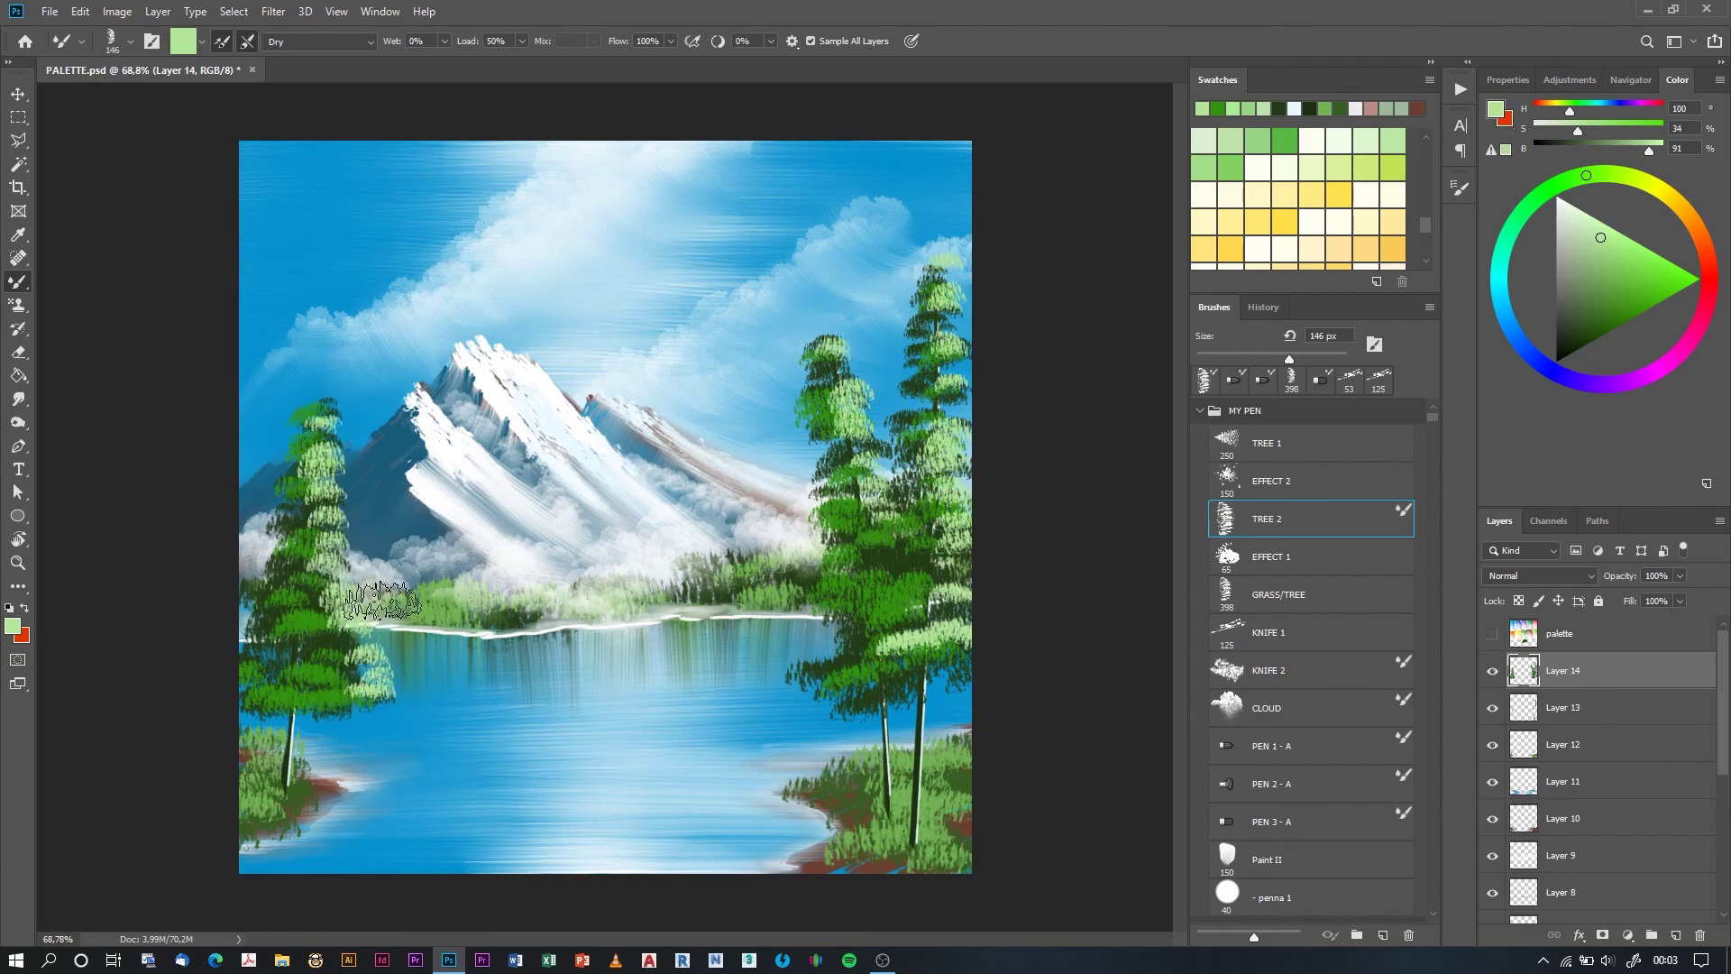